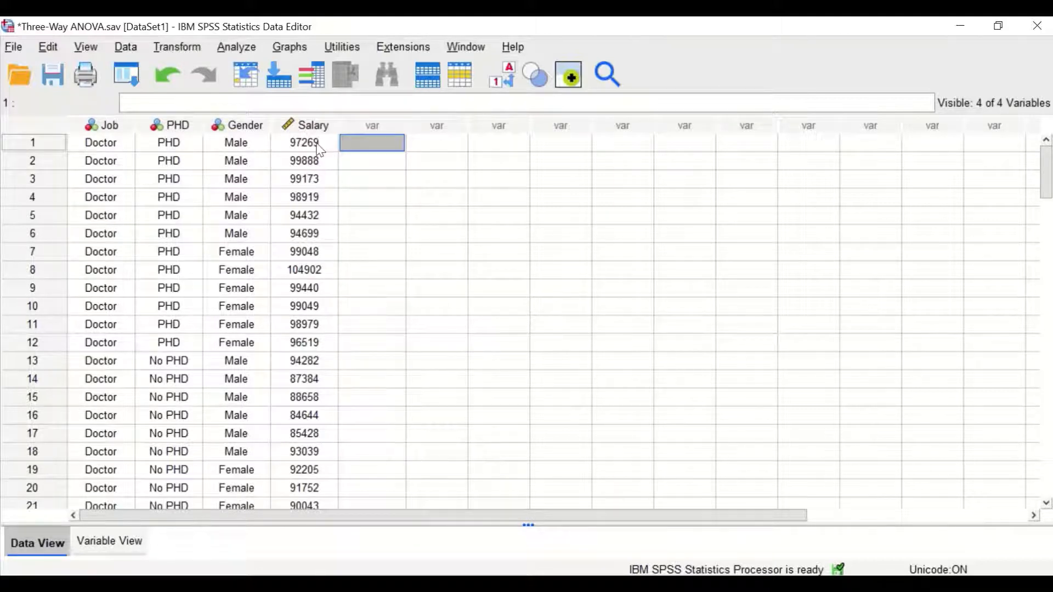
mouse_move(254, 133)
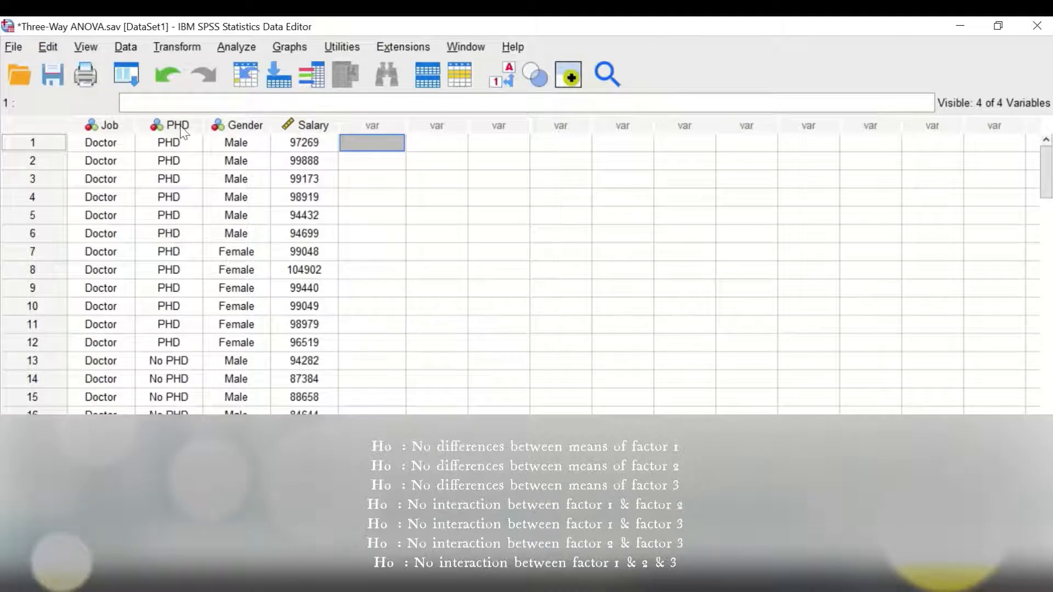
mouse_move(182, 132)
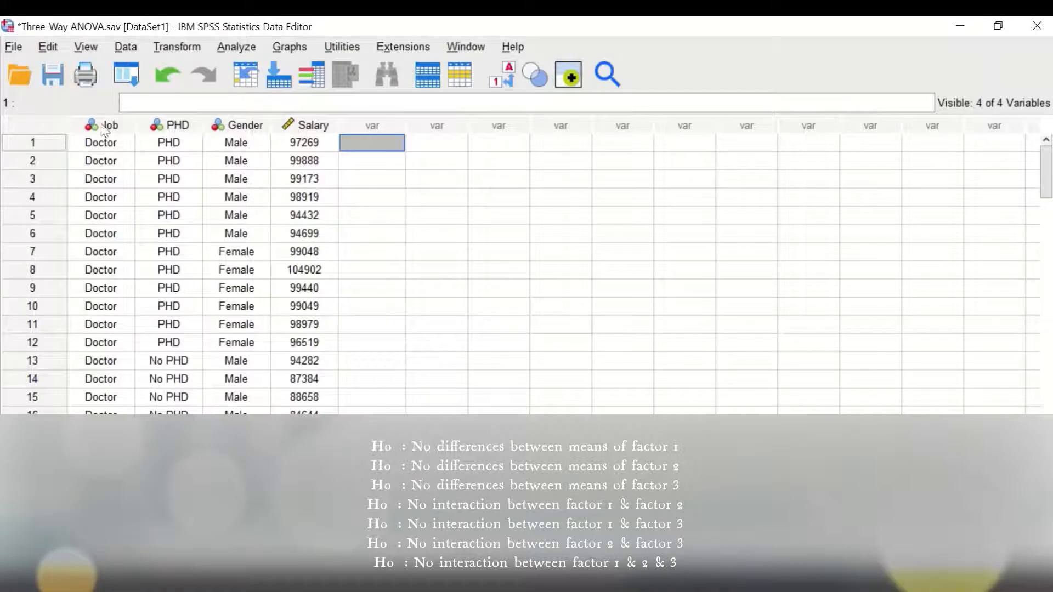
mouse_move(106, 126)
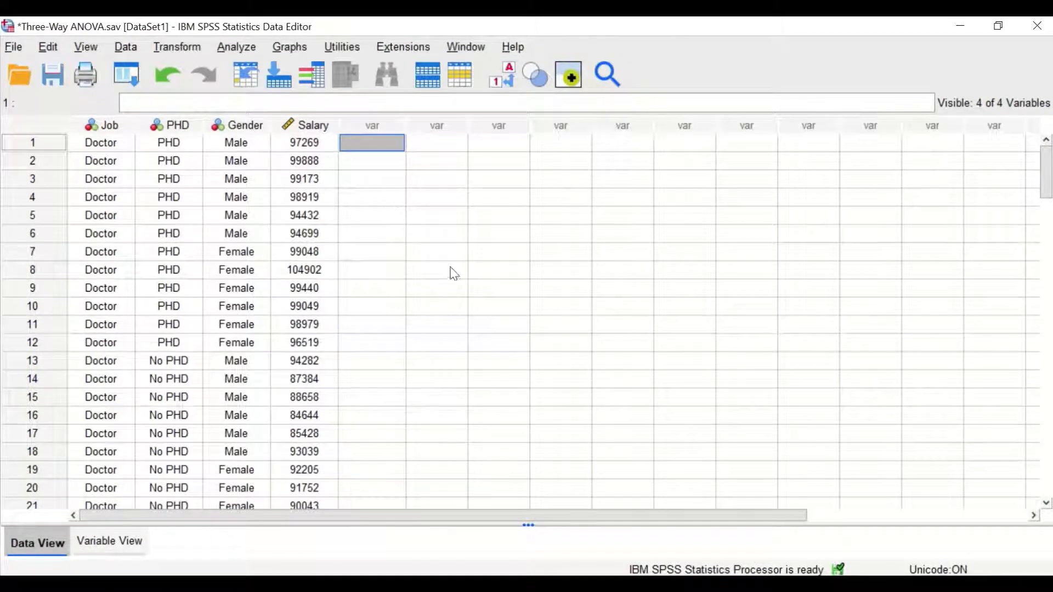
Start a General Linear Model Univariate analysis with Salary as the dependent variable.
click(242, 49)
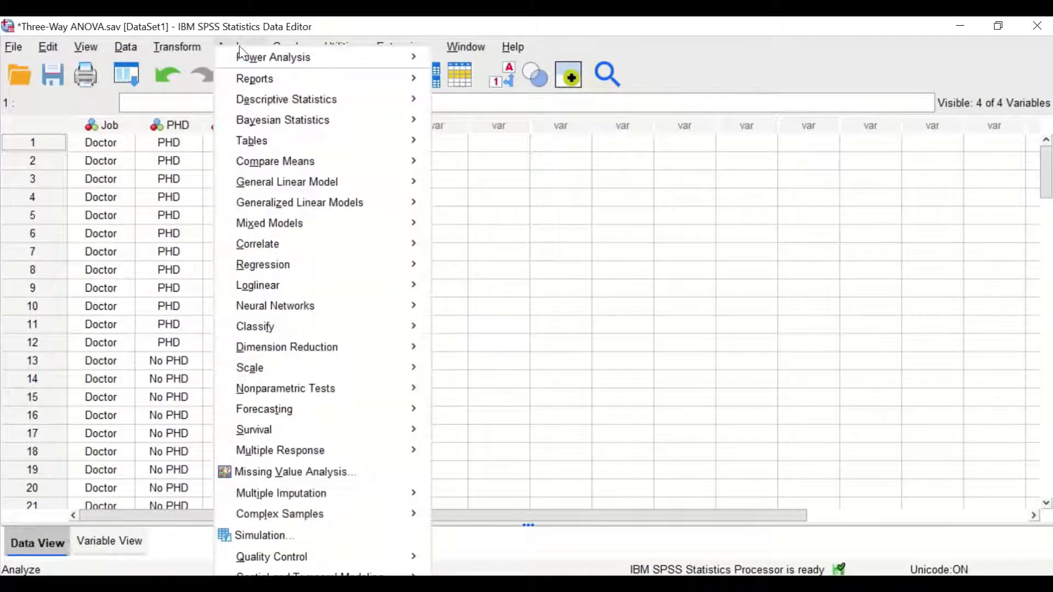
mouse_move(255, 184)
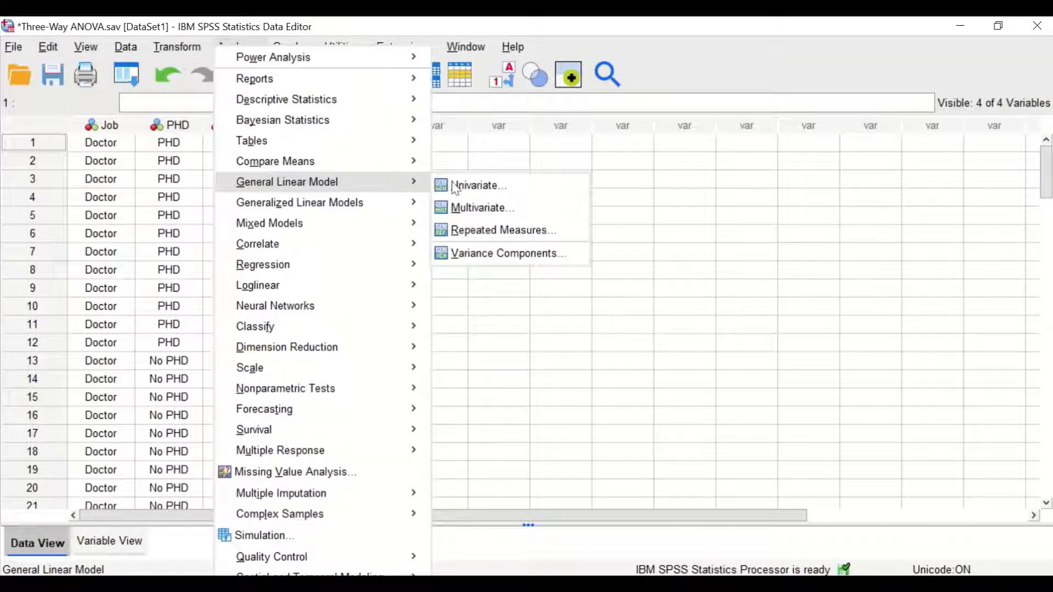
click(486, 190)
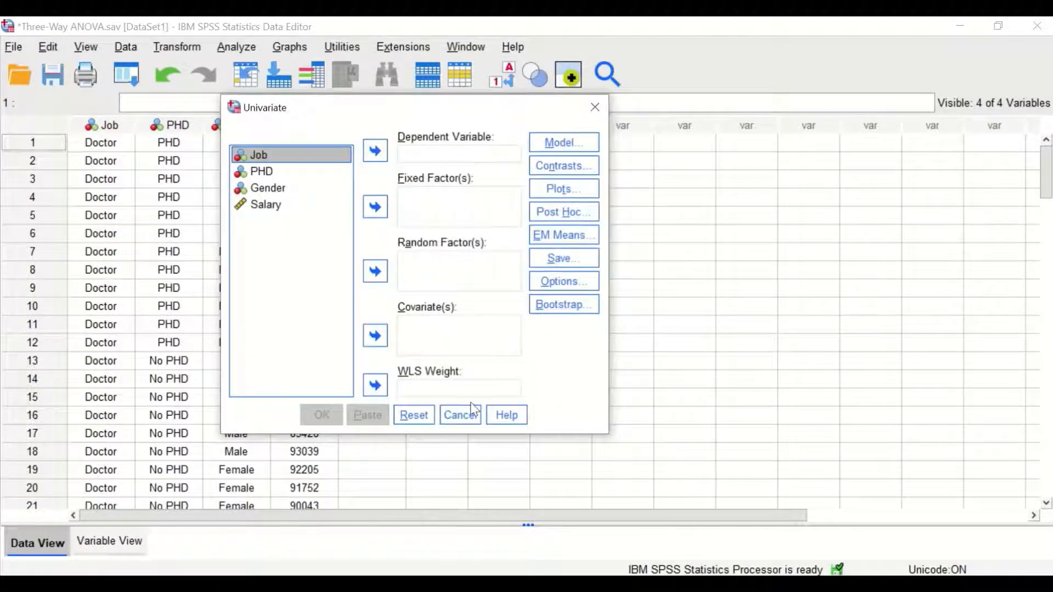
drag(378, 114, 269, 103)
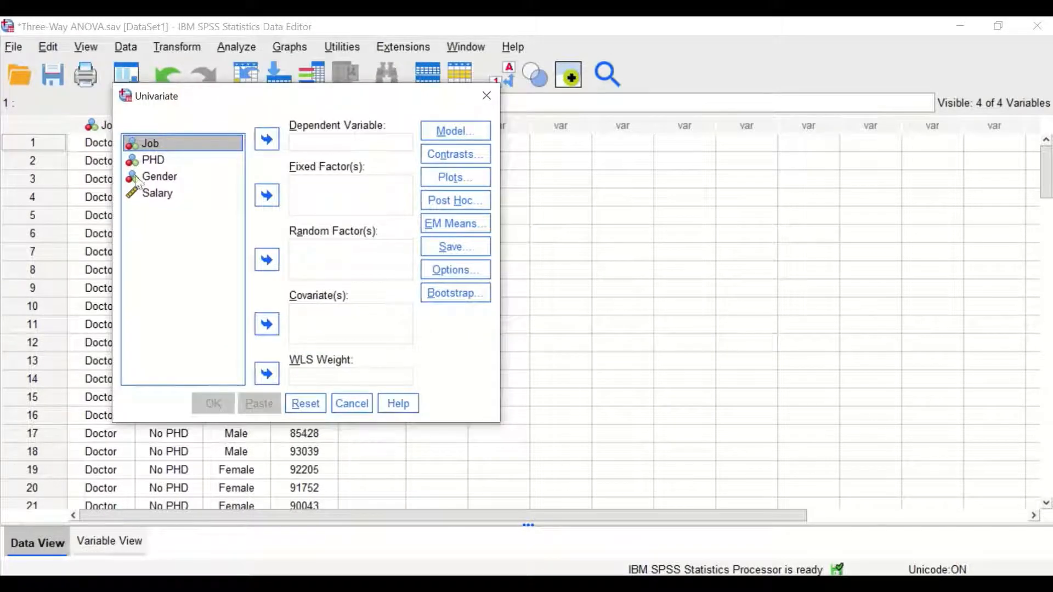
click(155, 198)
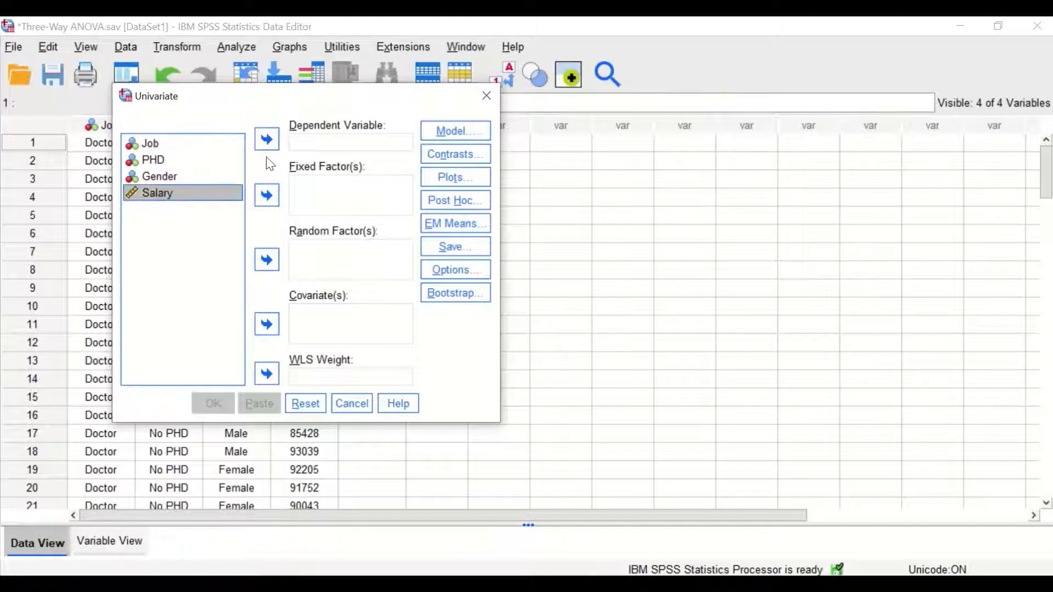
click(266, 139)
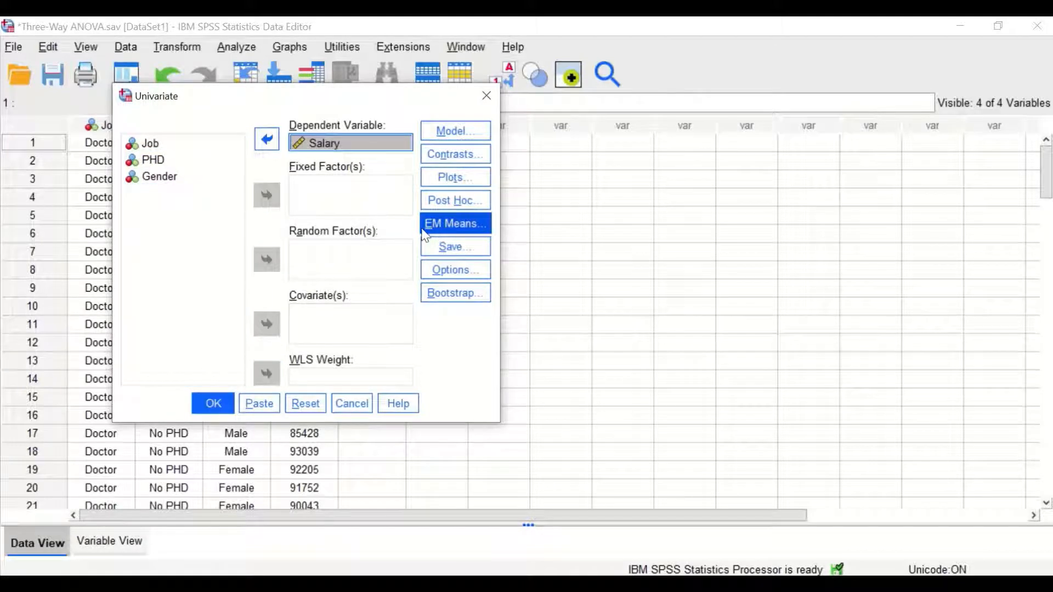
Assign Job, PHD and Gender as the fixed factors of the univariate analysis.
click(146, 144)
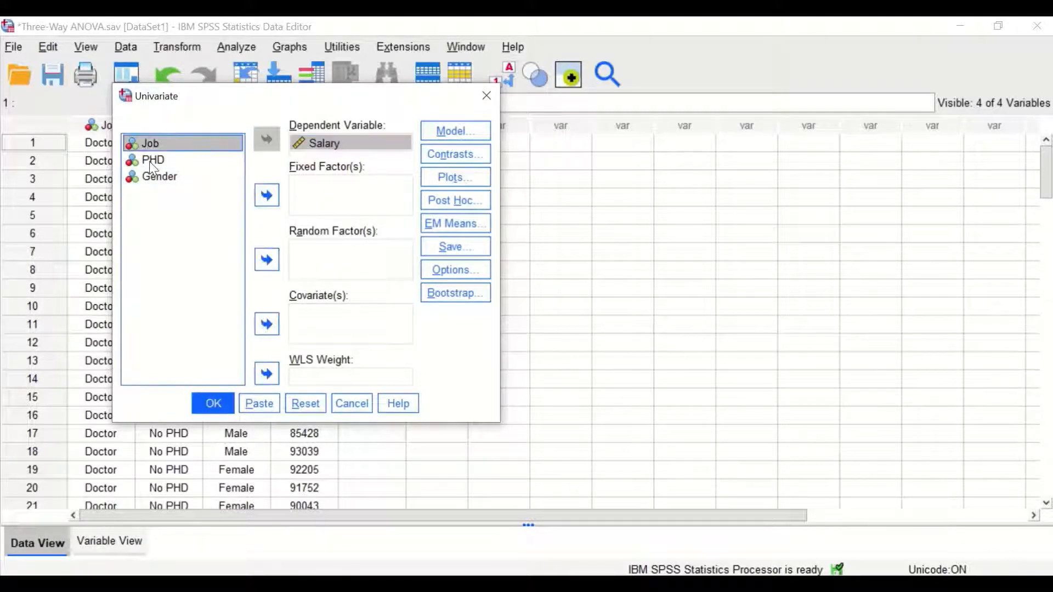
shift+click(146, 160)
shift+click(157, 176)
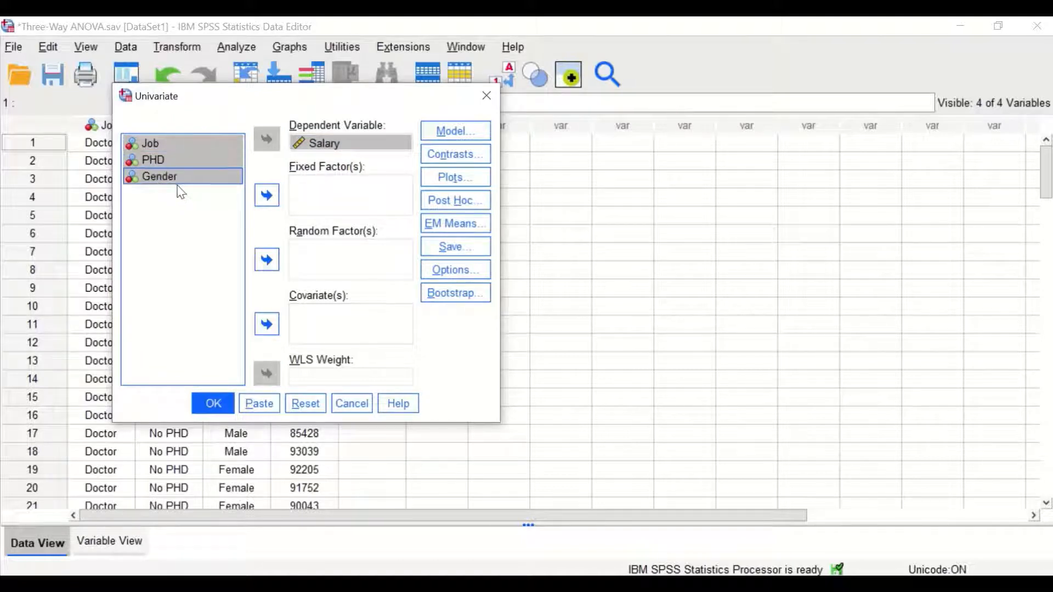
click(266, 193)
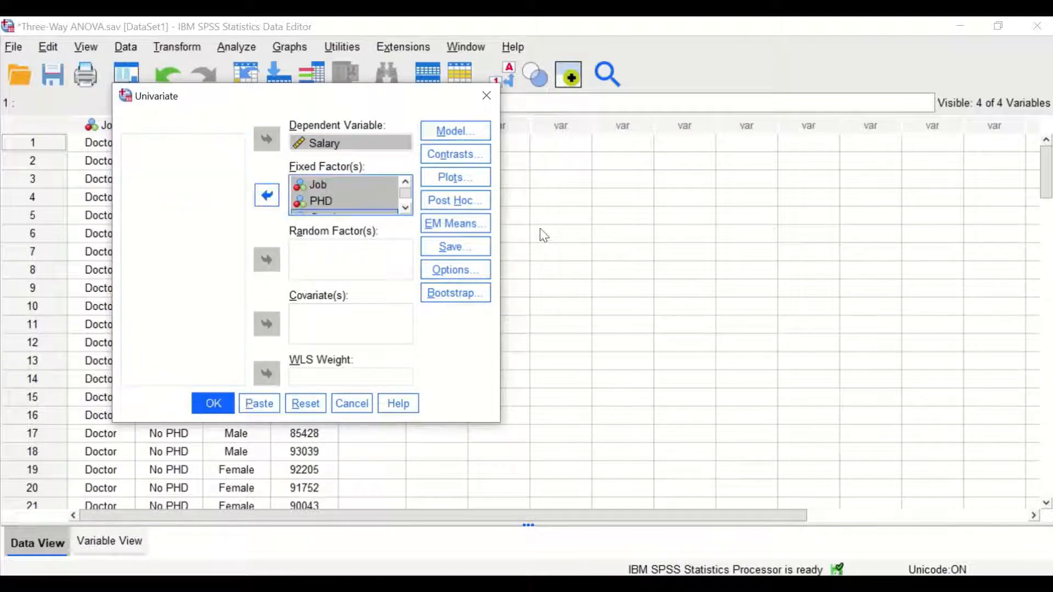
Add separate single-factor profile plots for Job, PHD and Gender, each with its factor on the horizontal axis.
click(455, 175)
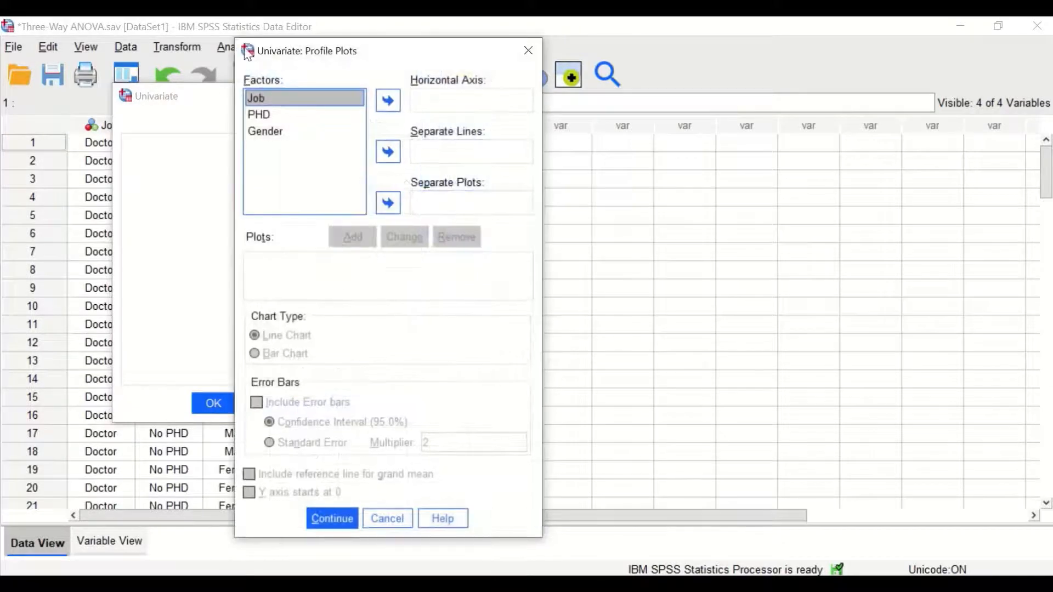
click(388, 100)
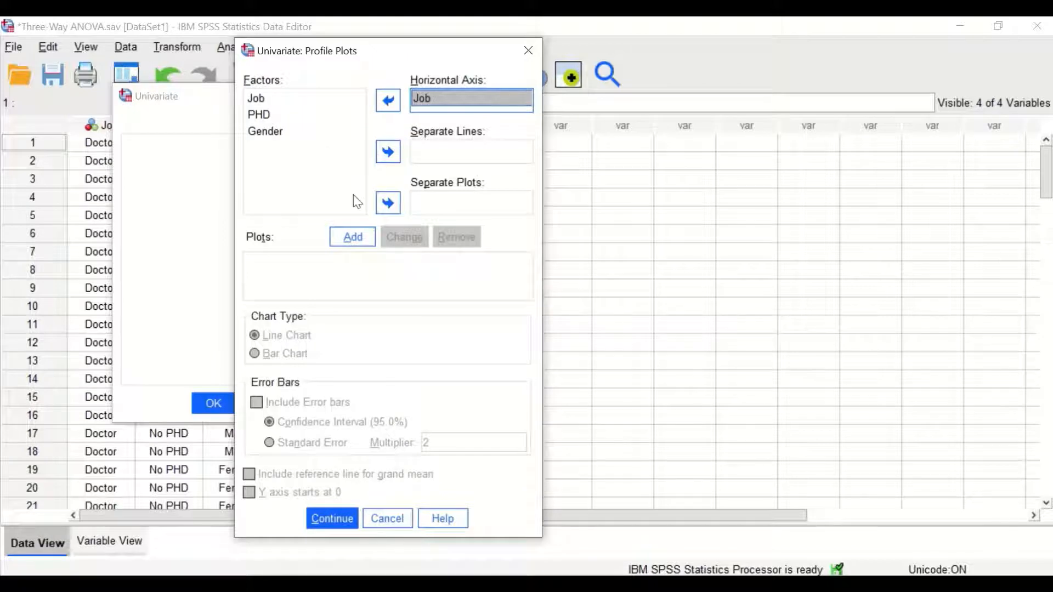
click(352, 240)
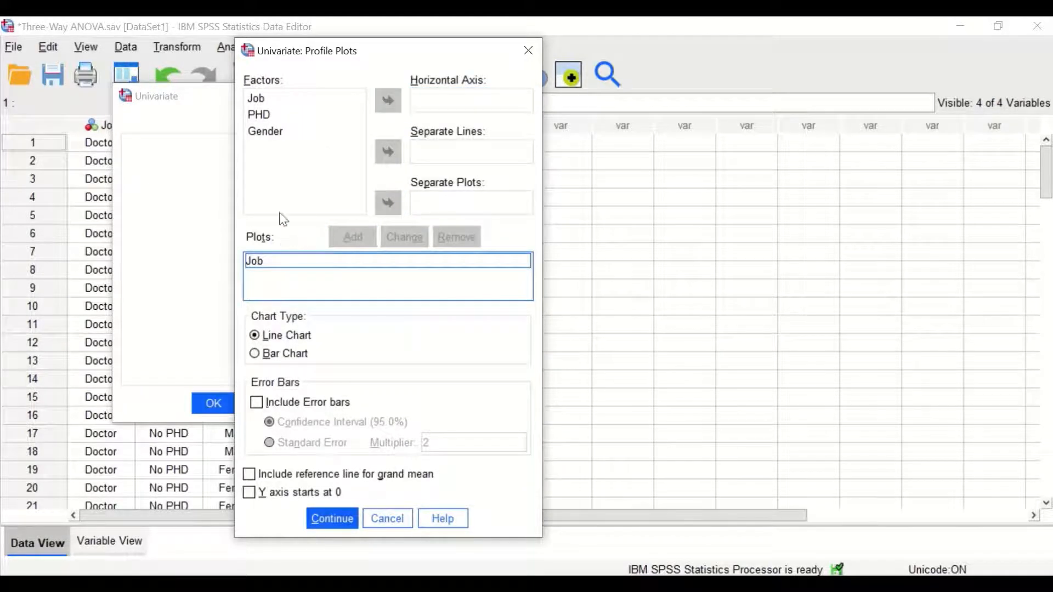
click(347, 120)
click(388, 100)
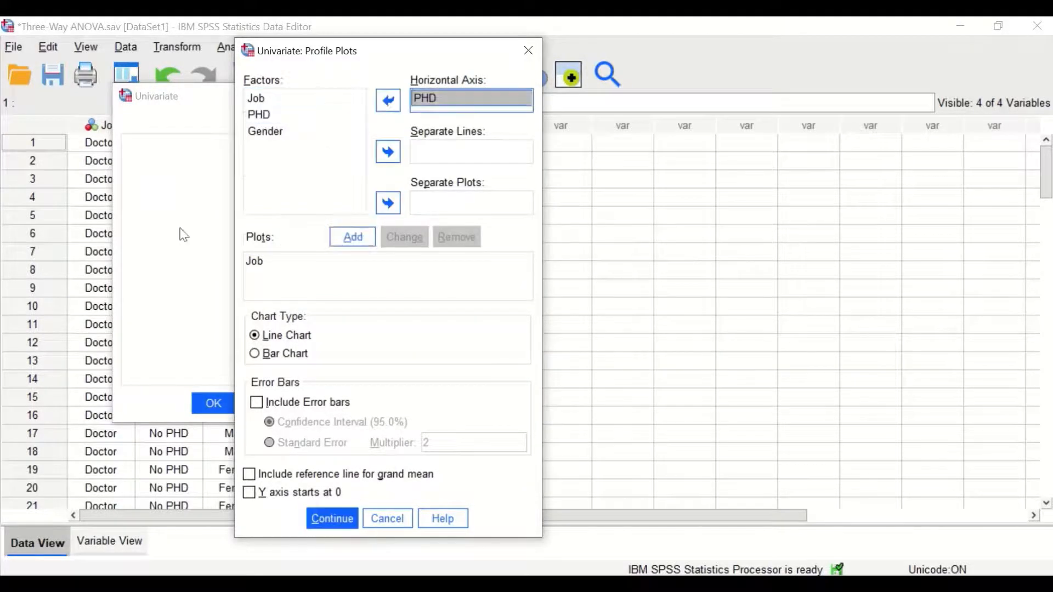
click(354, 241)
click(354, 133)
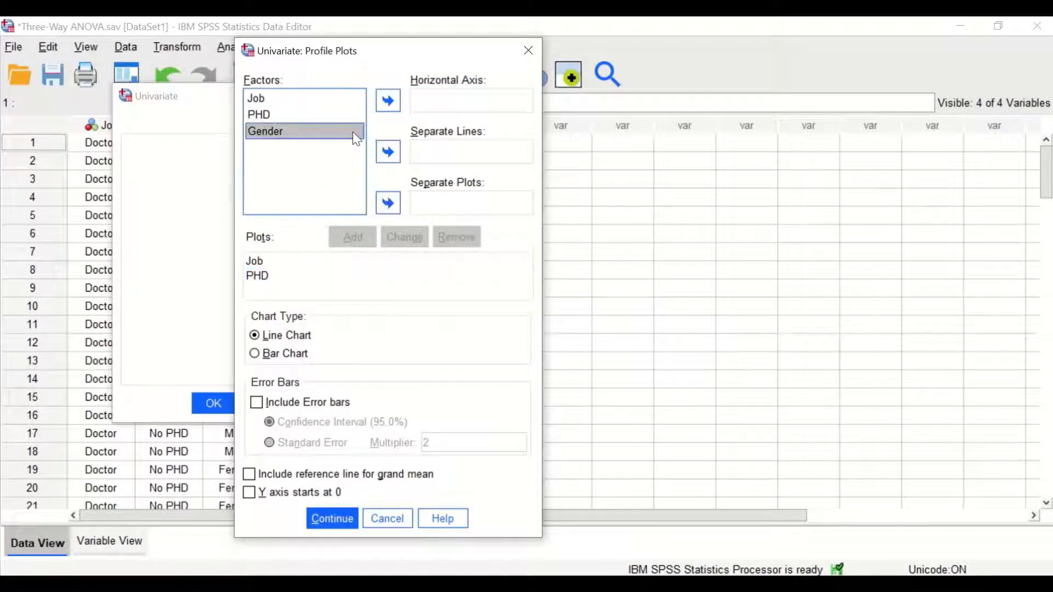
click(393, 107)
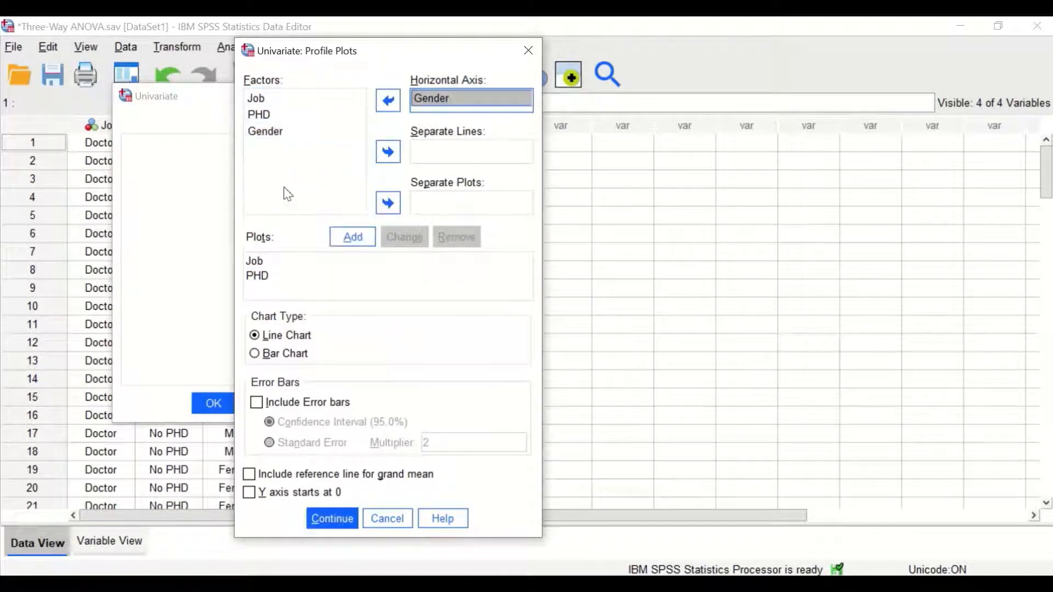
click(353, 238)
Add a Job*PHD profile plot with Job on the horizontal axis and PHD as separate lines.
click(258, 98)
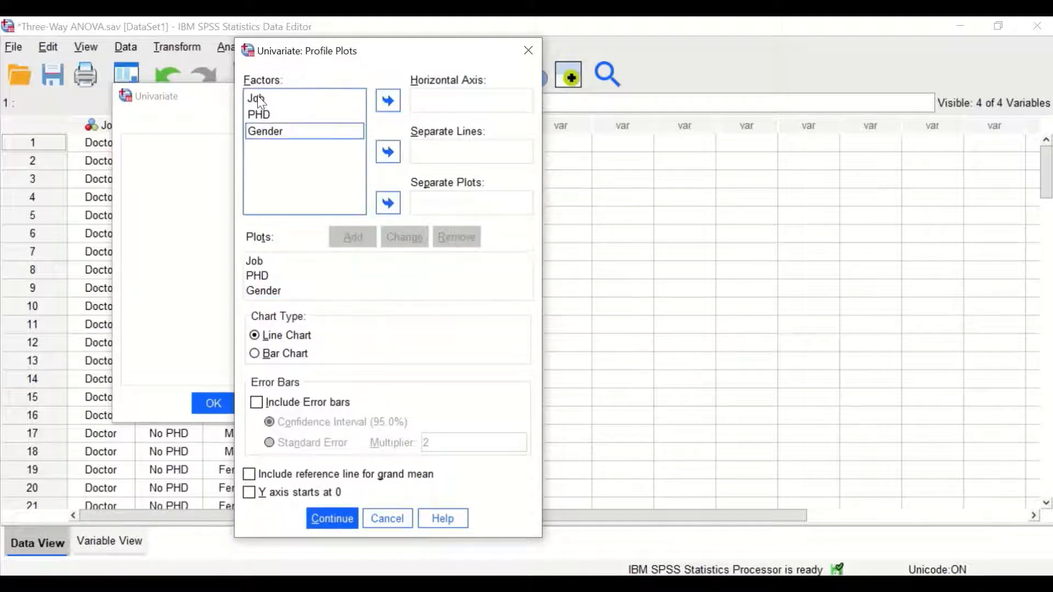
click(389, 101)
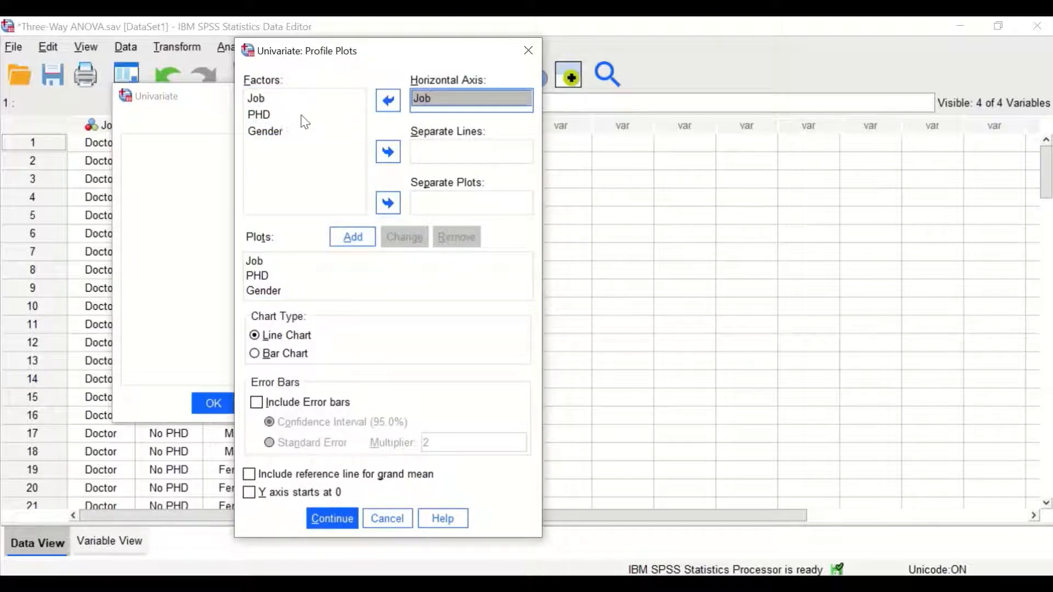
click(259, 115)
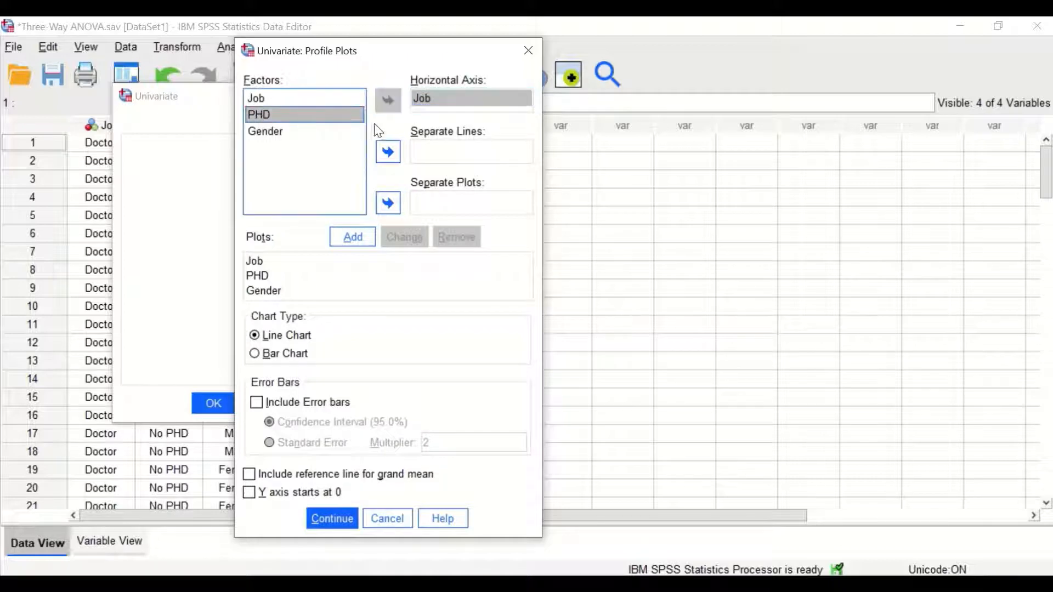
click(388, 152)
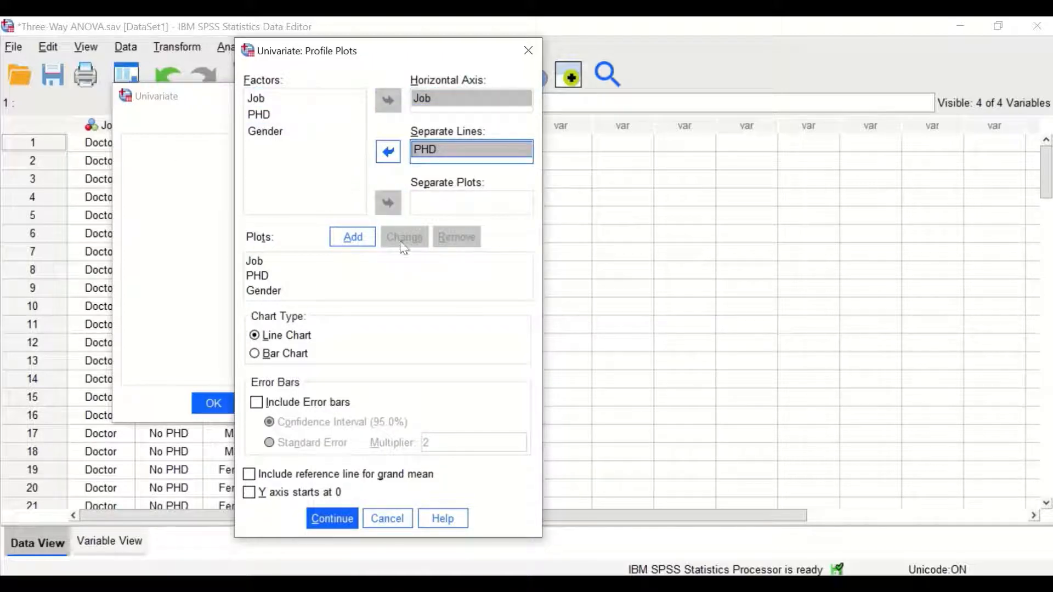
click(355, 237)
Add a Job*Gender profile plot with Job on the horizontal axis and Gender as separate lines.
click(259, 100)
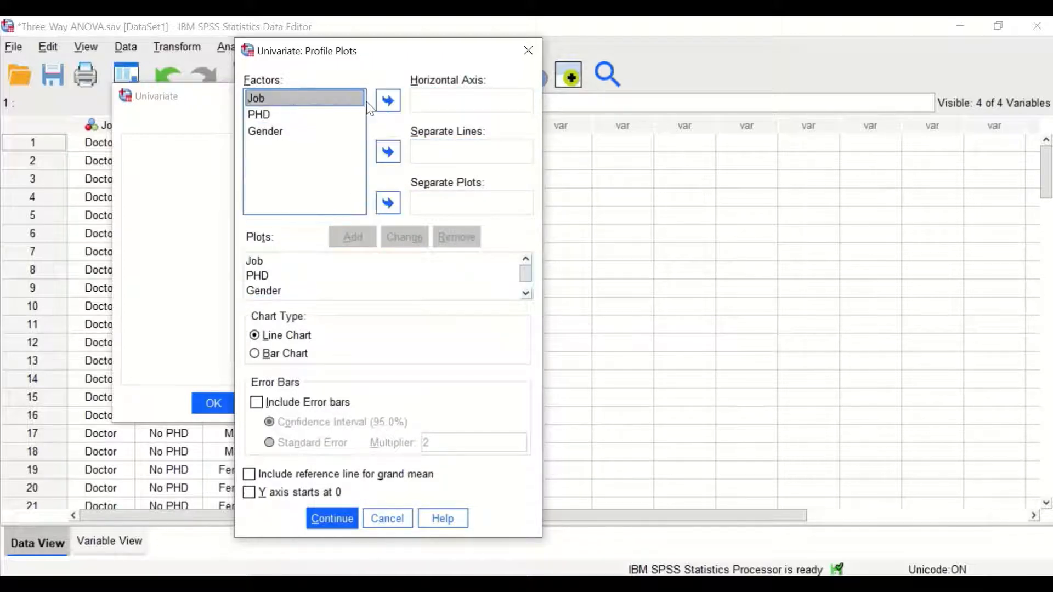
click(387, 100)
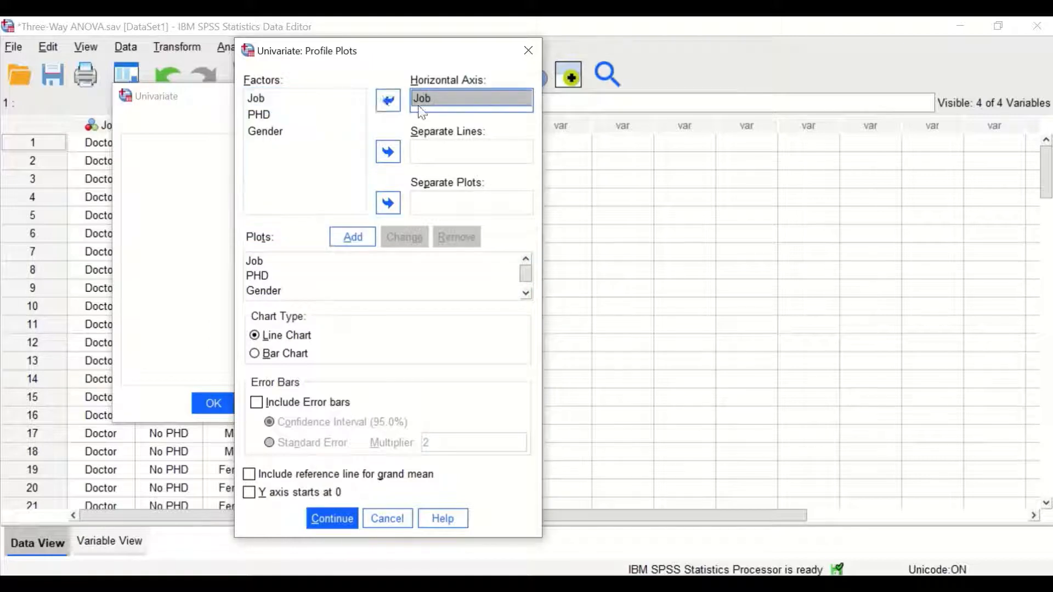
click(268, 132)
click(388, 151)
click(353, 237)
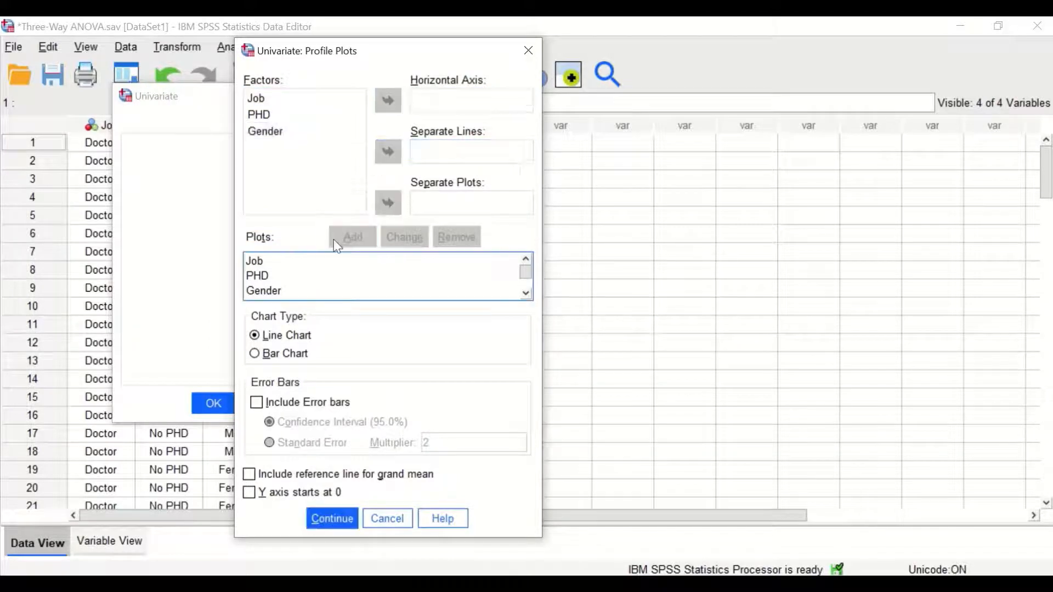
Add a PHD*Gender profile plot with PHD on the horizontal axis and Gender as separate lines.
click(258, 115)
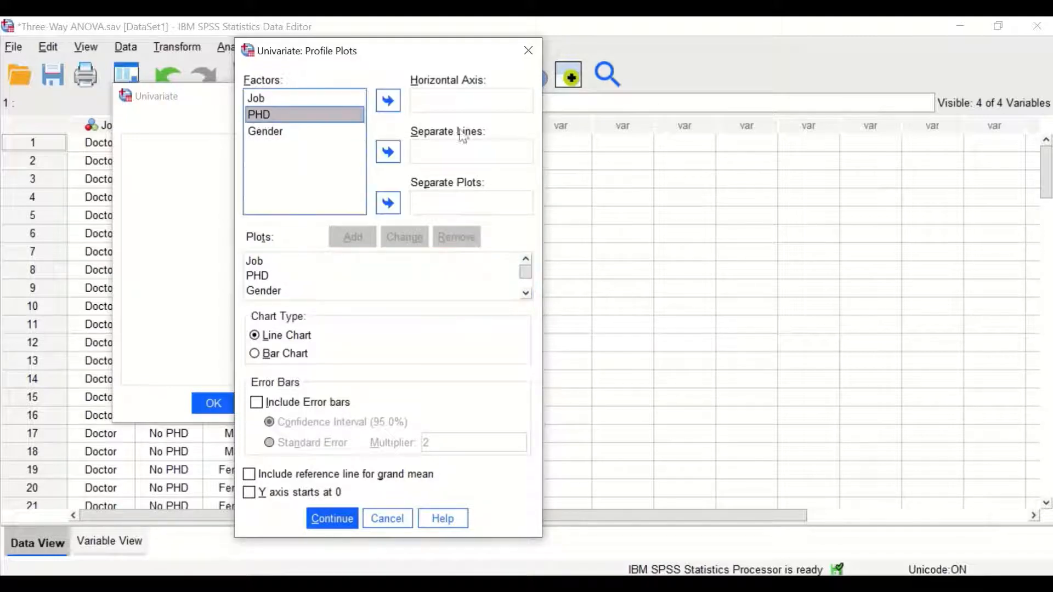
click(388, 102)
click(271, 132)
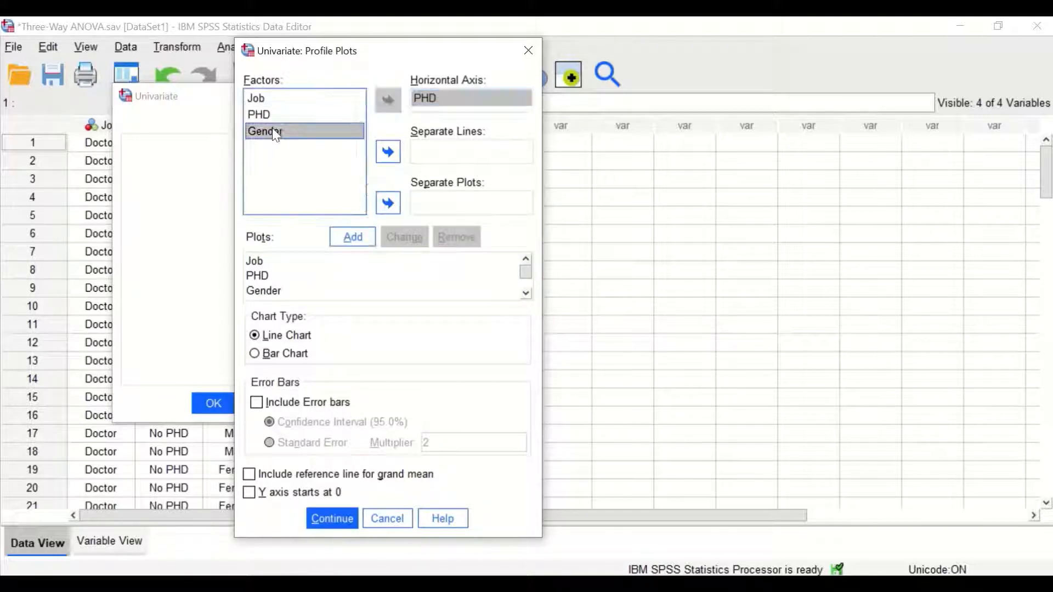
click(387, 152)
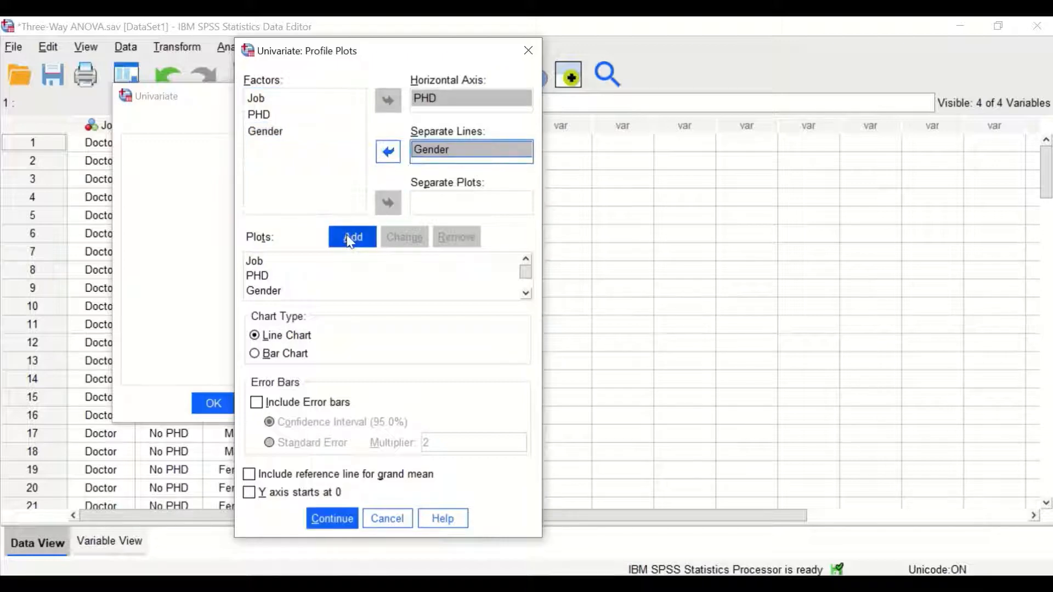
click(352, 237)
Add a three-way profile plot with Job on the horizontal axis, PHD as separate lines and Gender as separate plots, and accept the plot settings.
click(261, 99)
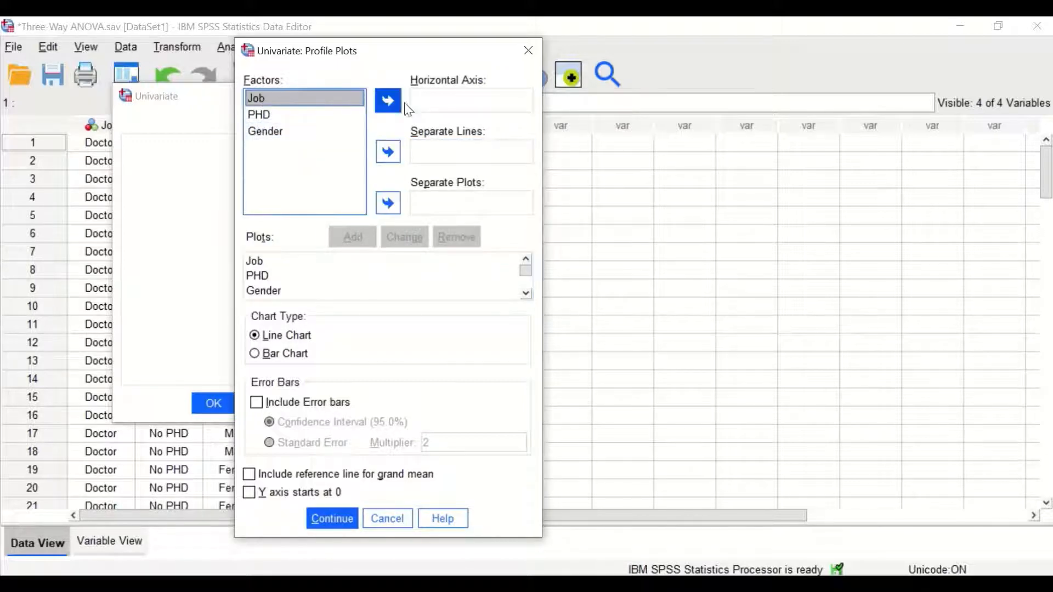
click(388, 100)
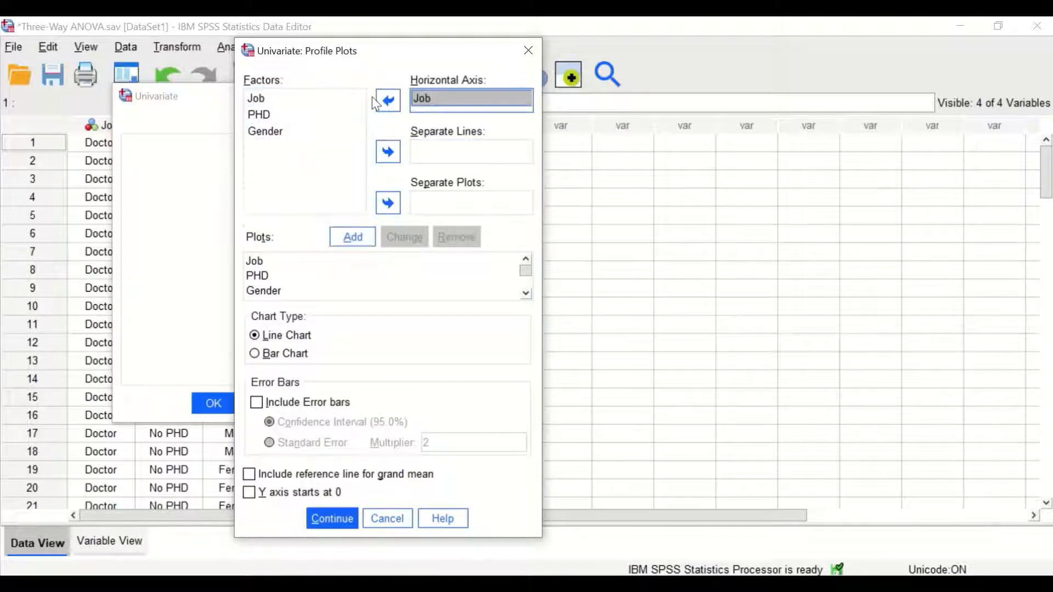
click(260, 114)
click(390, 158)
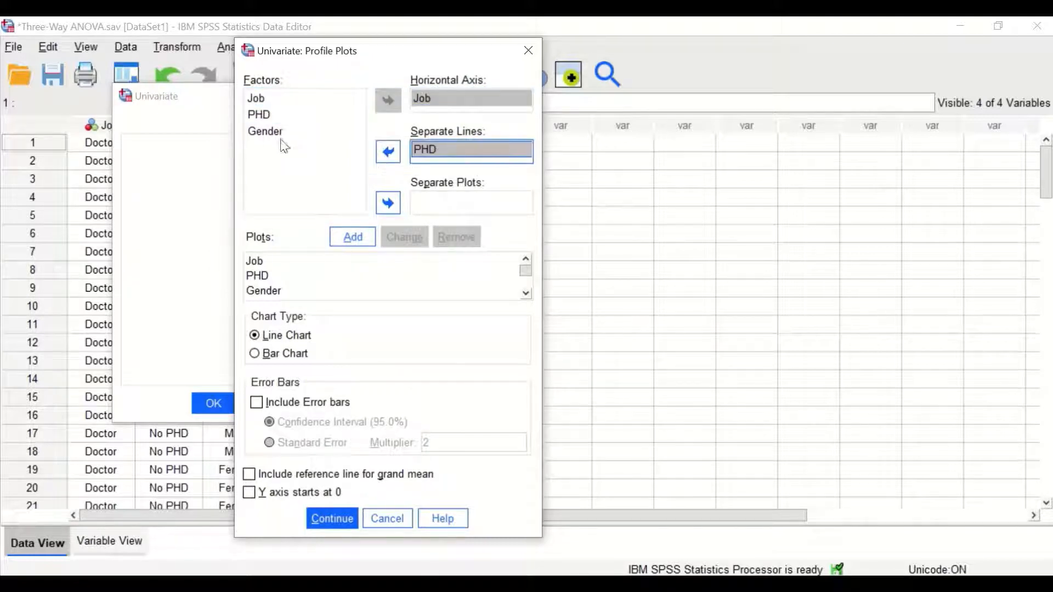
click(265, 133)
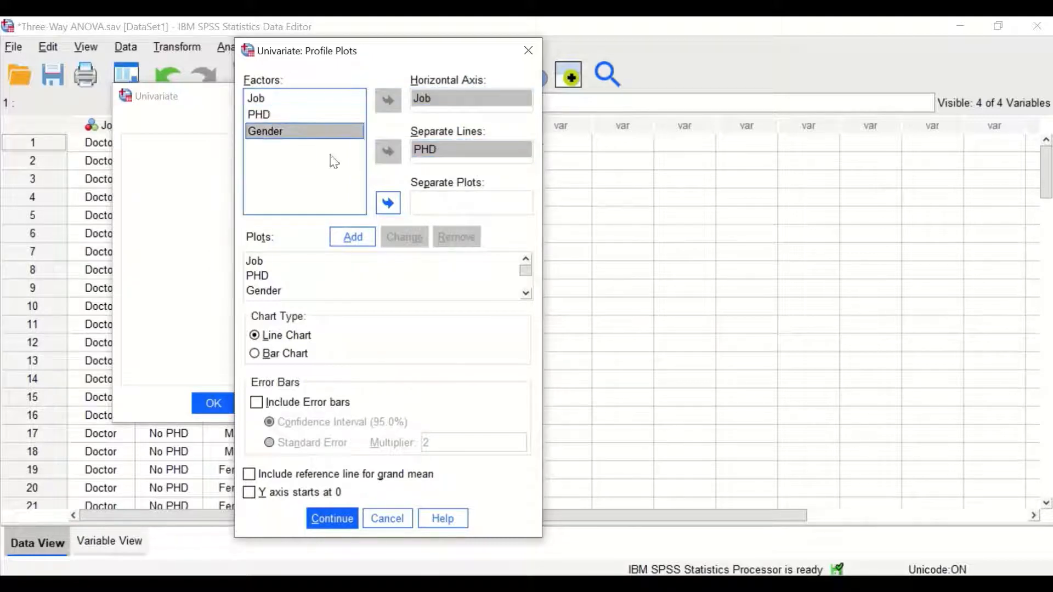
click(389, 203)
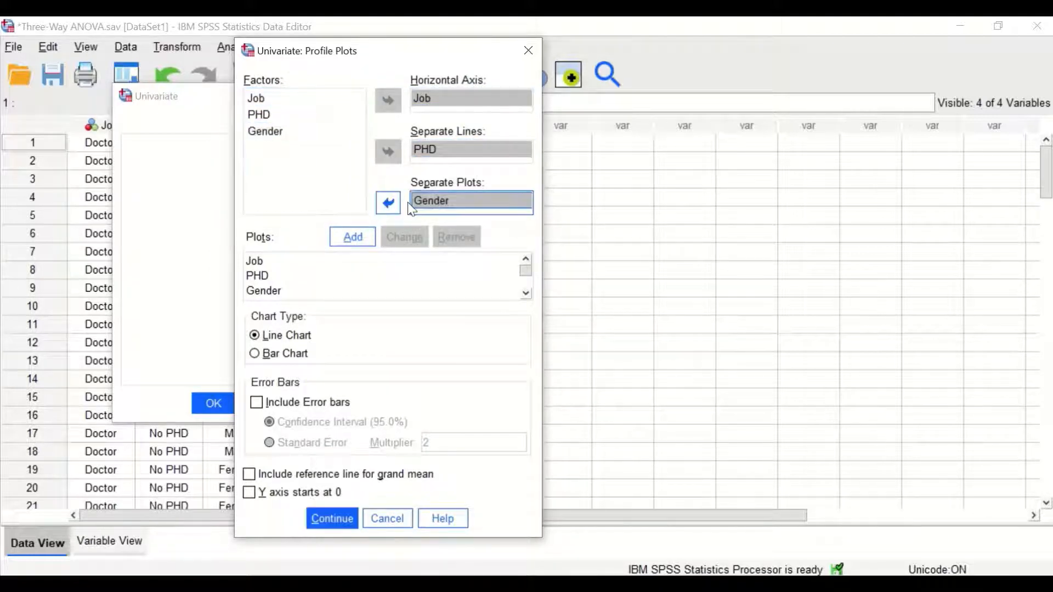
click(353, 237)
scroll(512, 276, down, 1)
scroll(329, 281, down, 1)
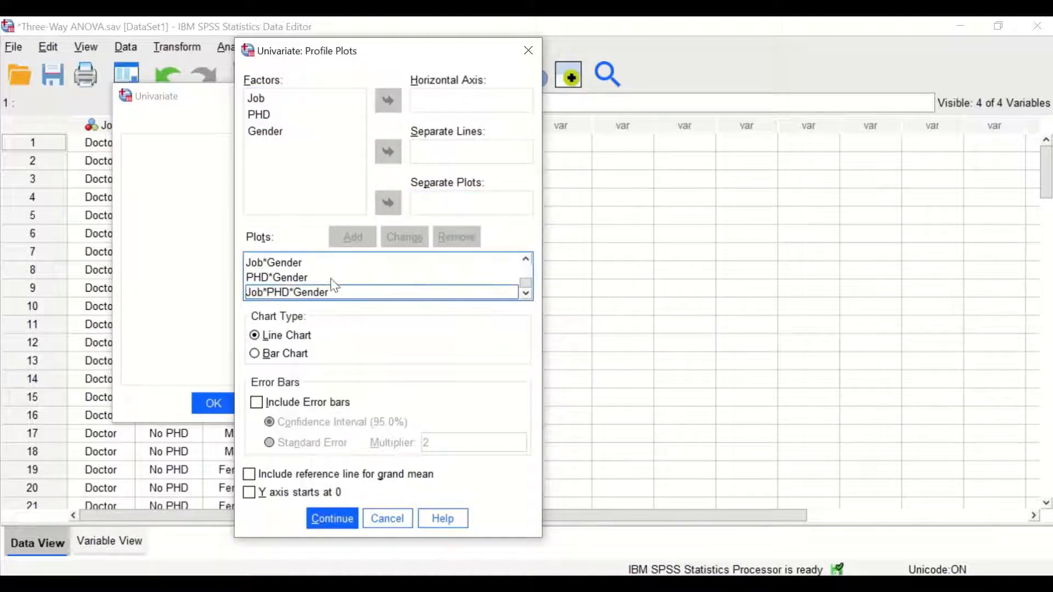
scroll(324, 279, up, 2)
scroll(265, 259, down, 4)
click(330, 517)
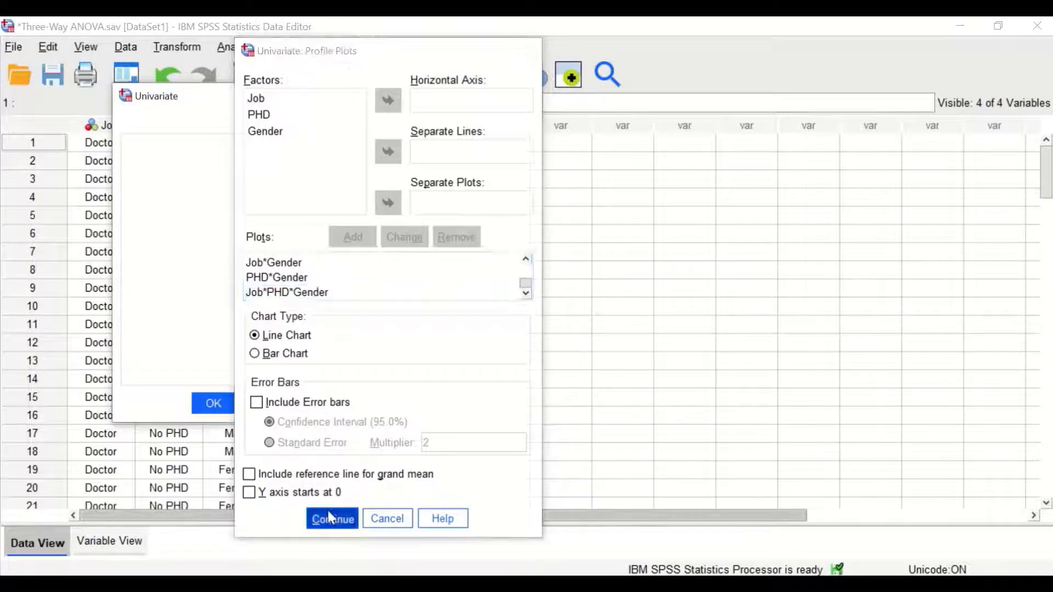
Request Tukey post hoc comparisons for the Job factor and accept the post hoc settings.
click(444, 203)
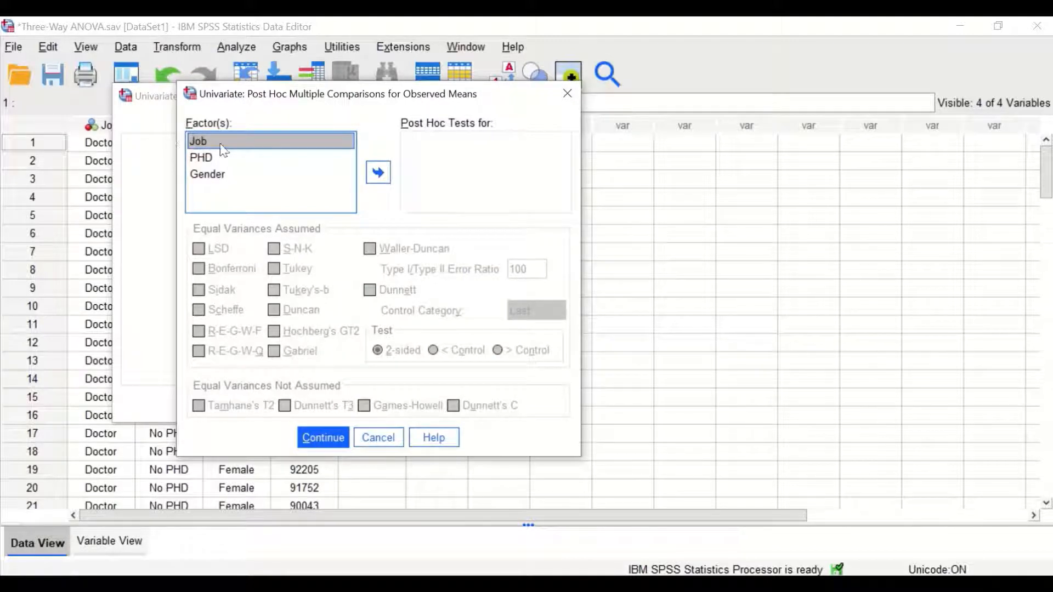
click(379, 173)
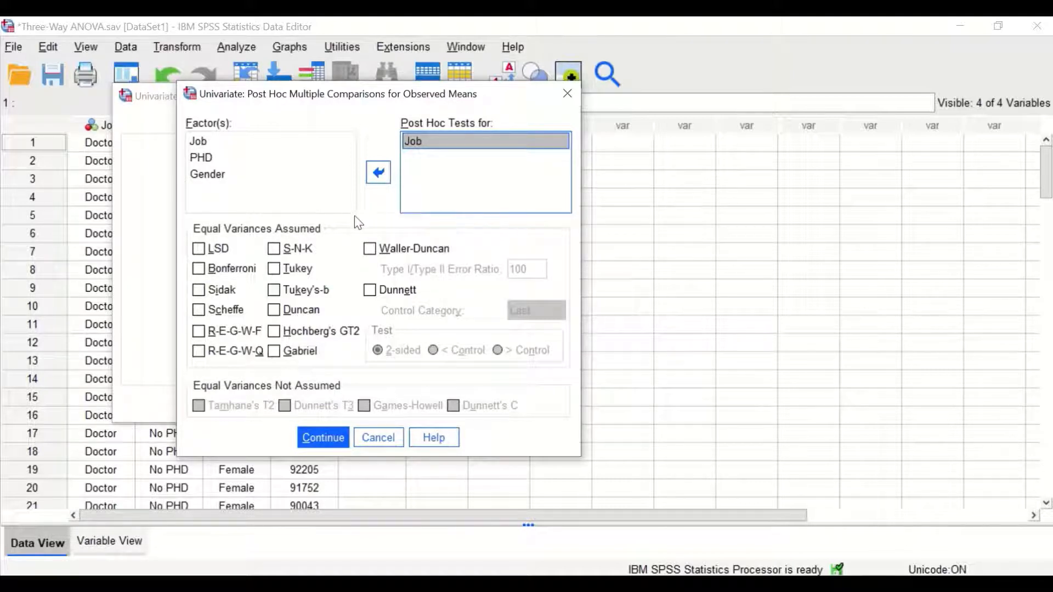
click(274, 268)
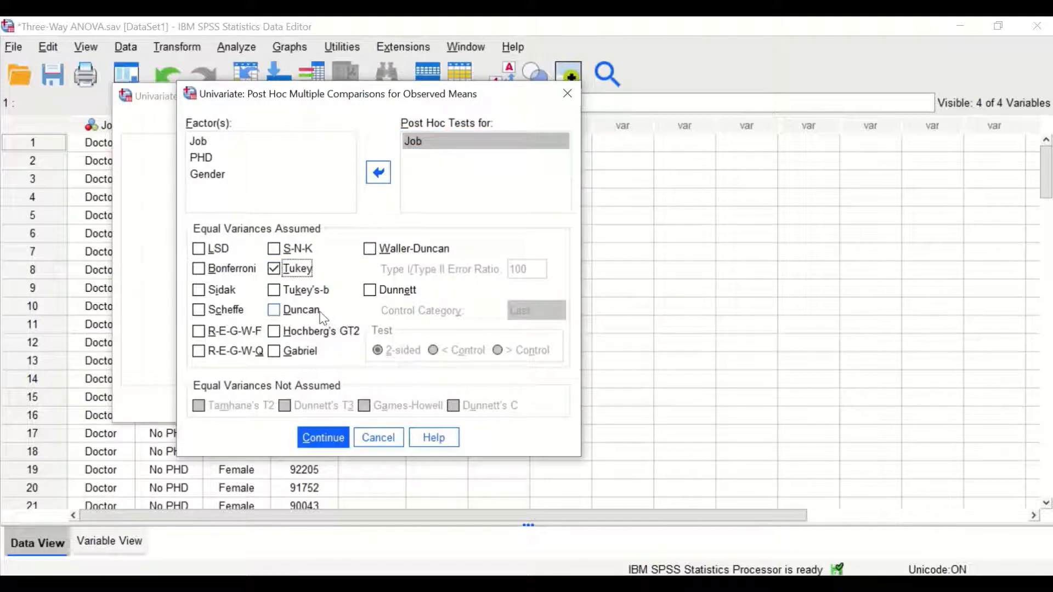
click(319, 442)
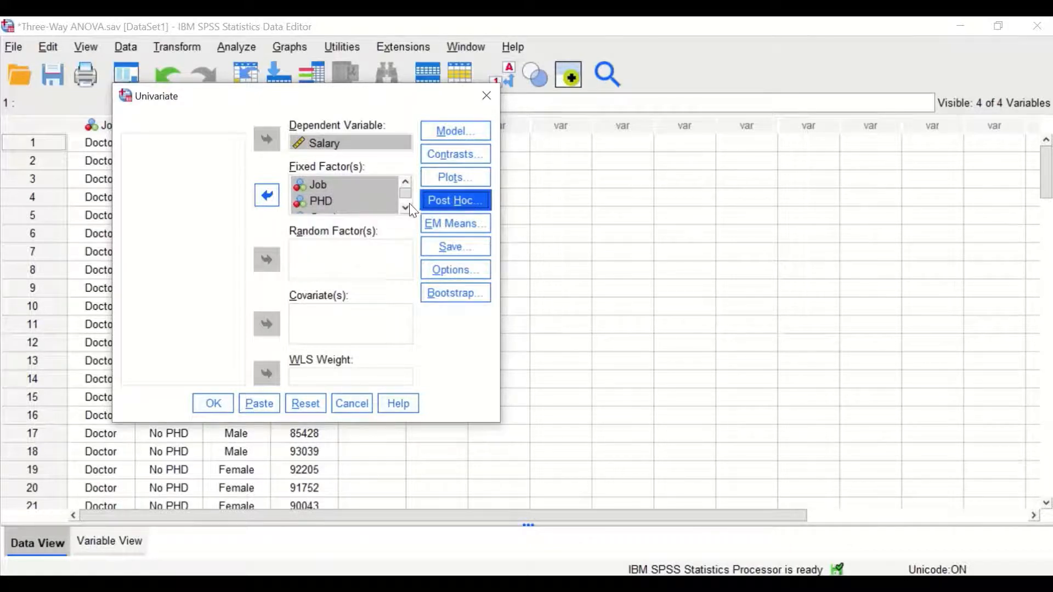
Display estimated marginal means for the overall mean, all factors and all interactions, comparing main effects with LSD(none) adjustment.
click(451, 230)
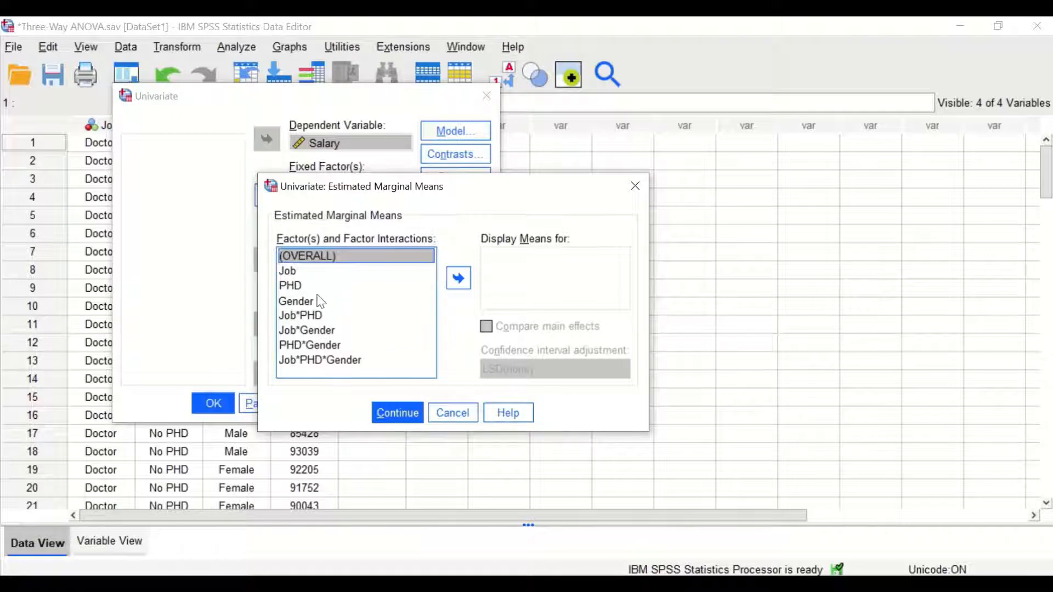
shift+click(321, 362)
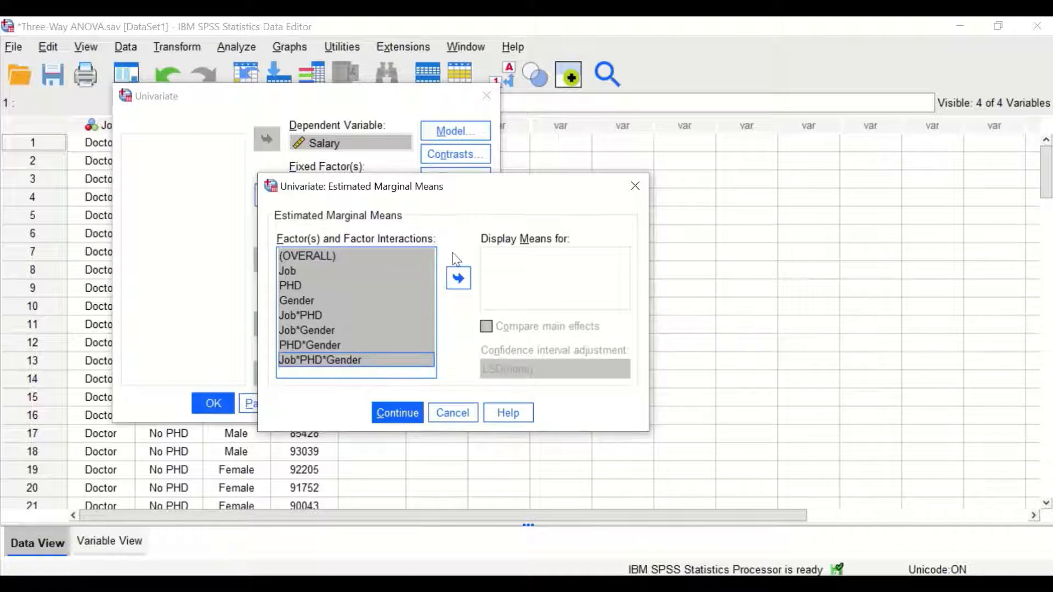
click(458, 279)
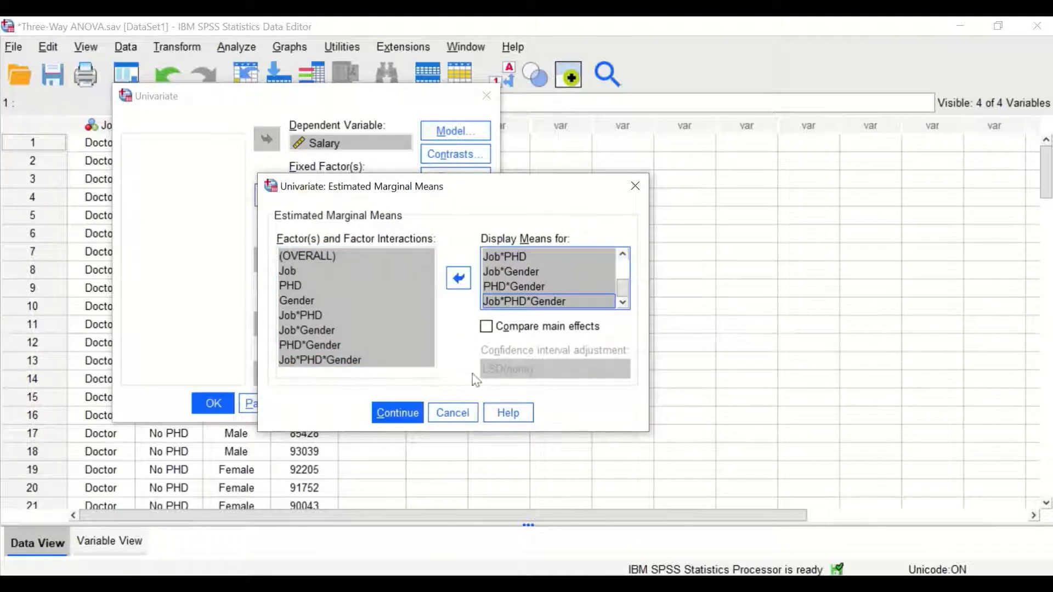
click(486, 326)
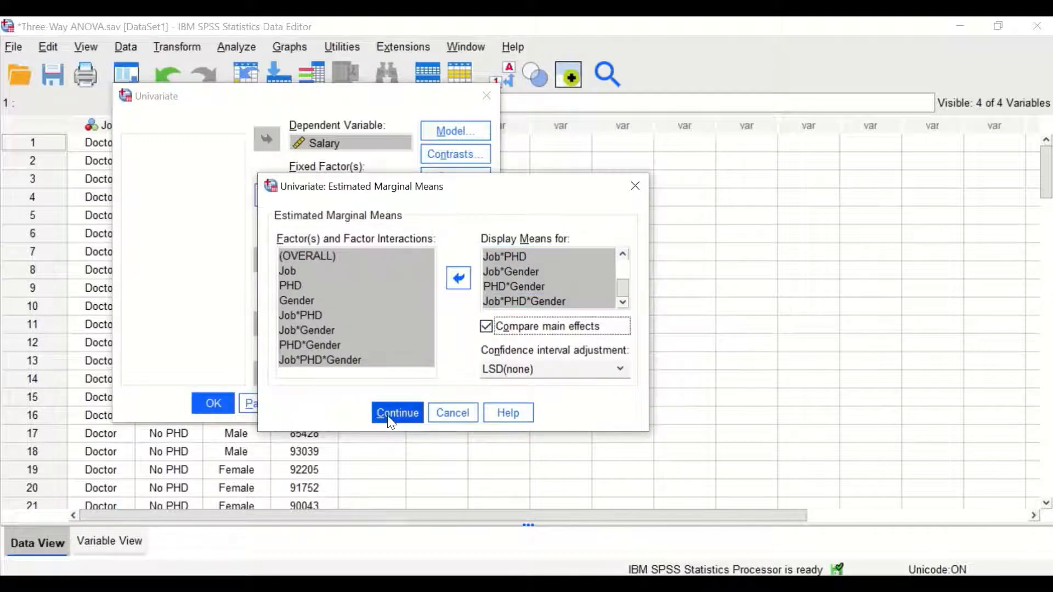
click(389, 420)
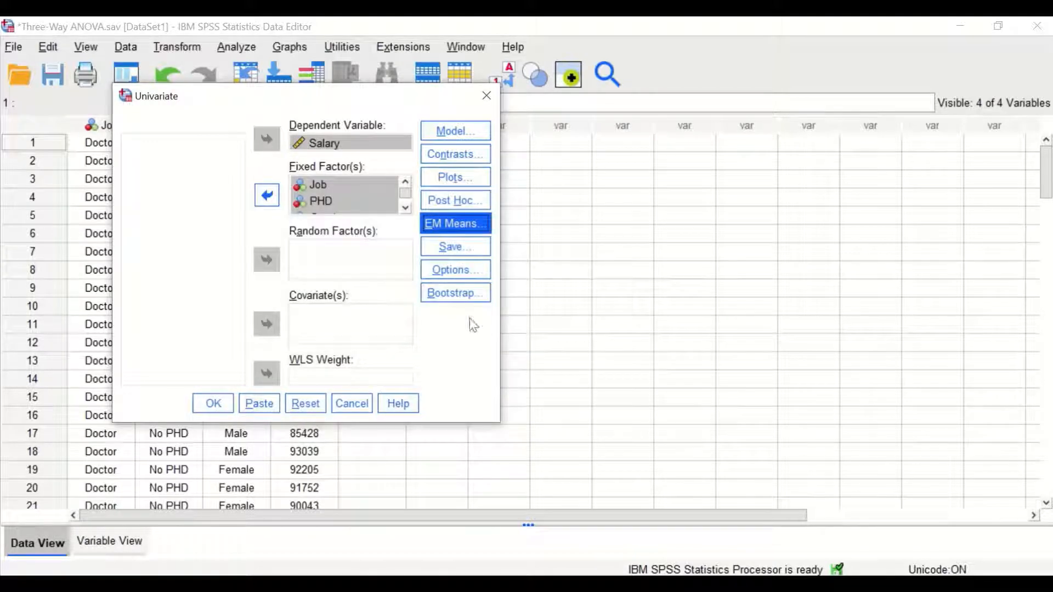
Save the unstandardized predicted values as part of the univariate analysis.
click(453, 247)
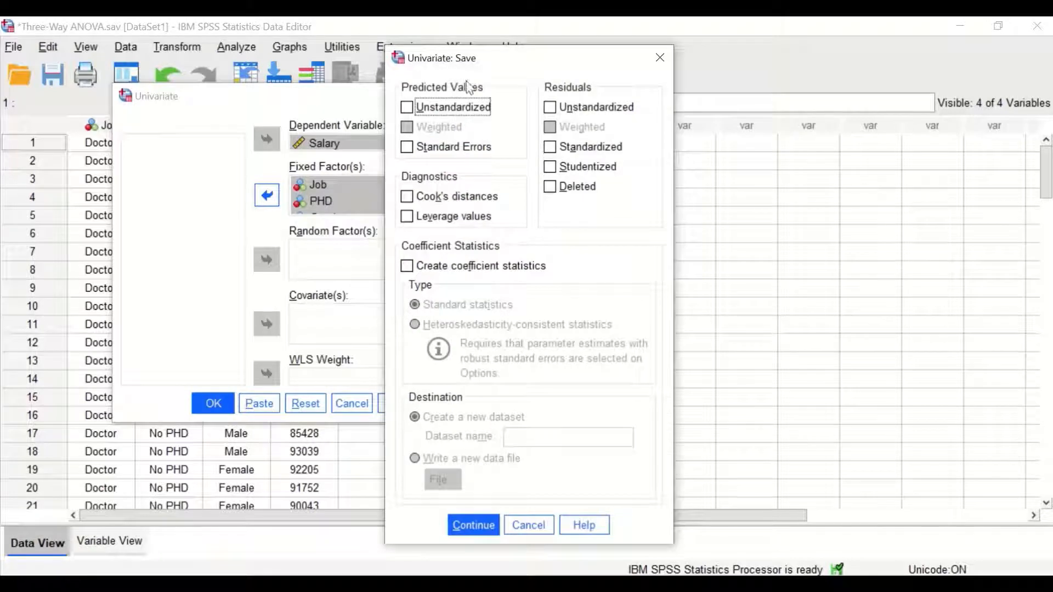
drag(513, 58, 377, 74)
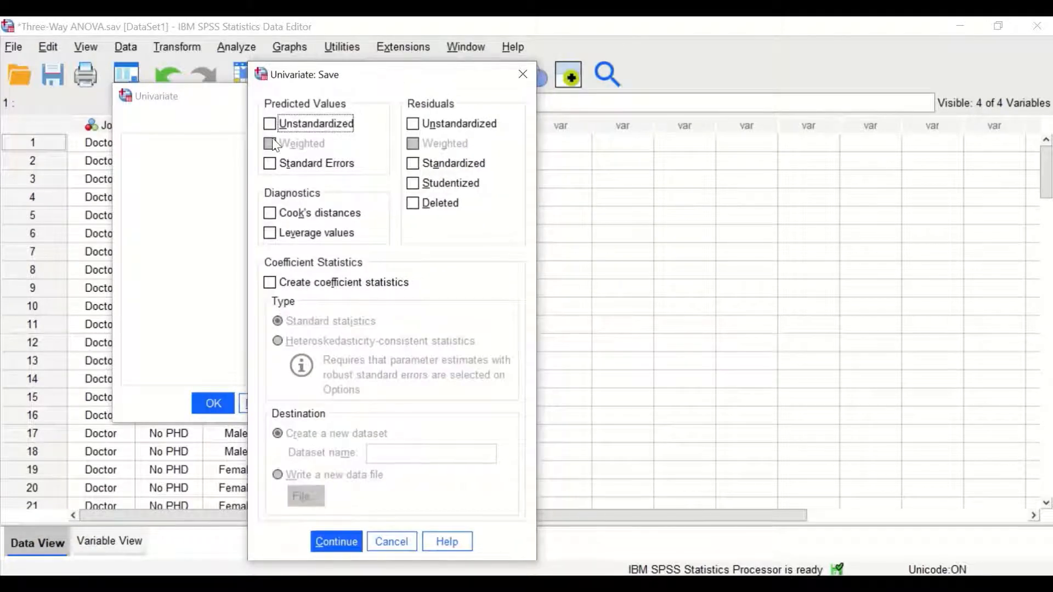
click(265, 123)
click(337, 543)
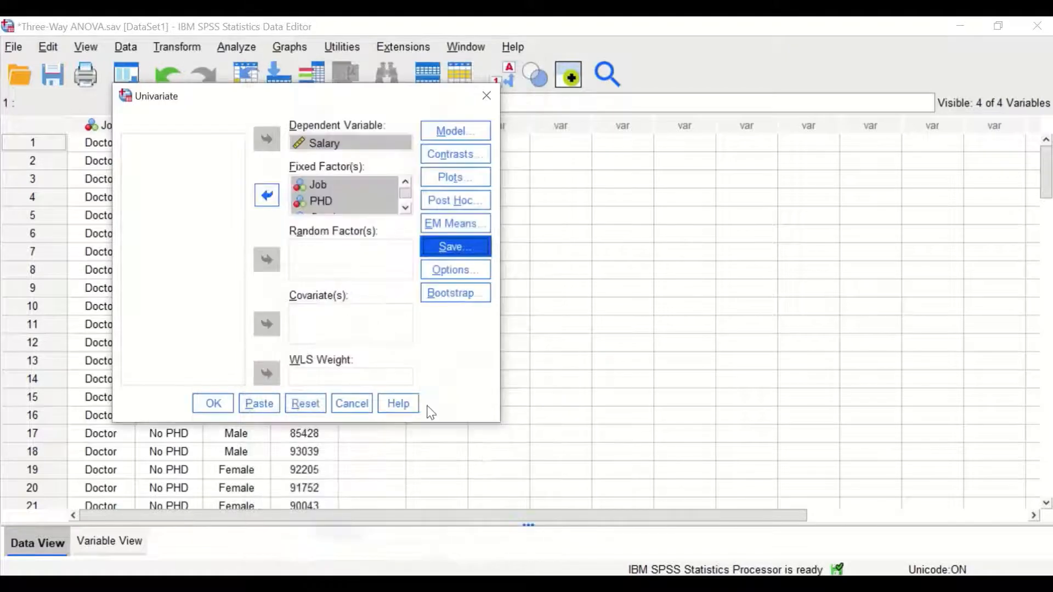
Include descriptive statistics, homogeneity tests and estimates of effect size in the output, and run the analysis.
click(424, 269)
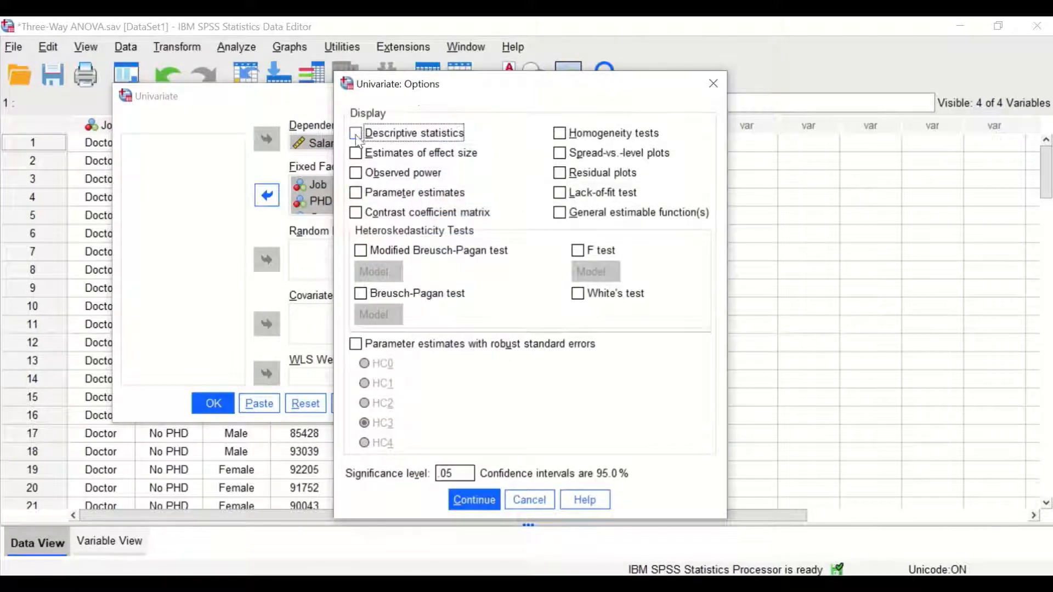
click(356, 136)
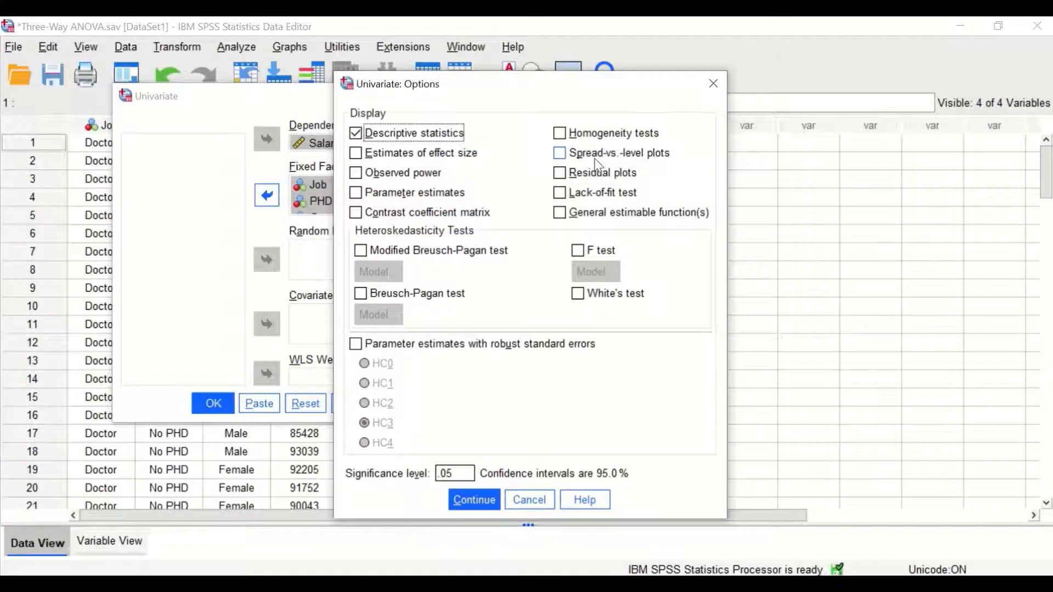
click(559, 133)
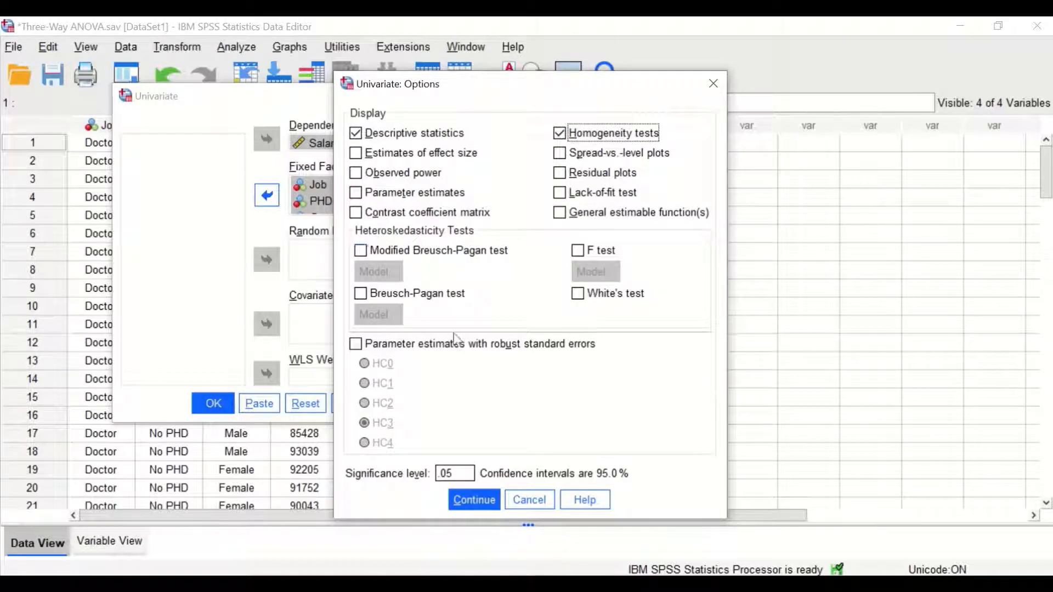
click(355, 153)
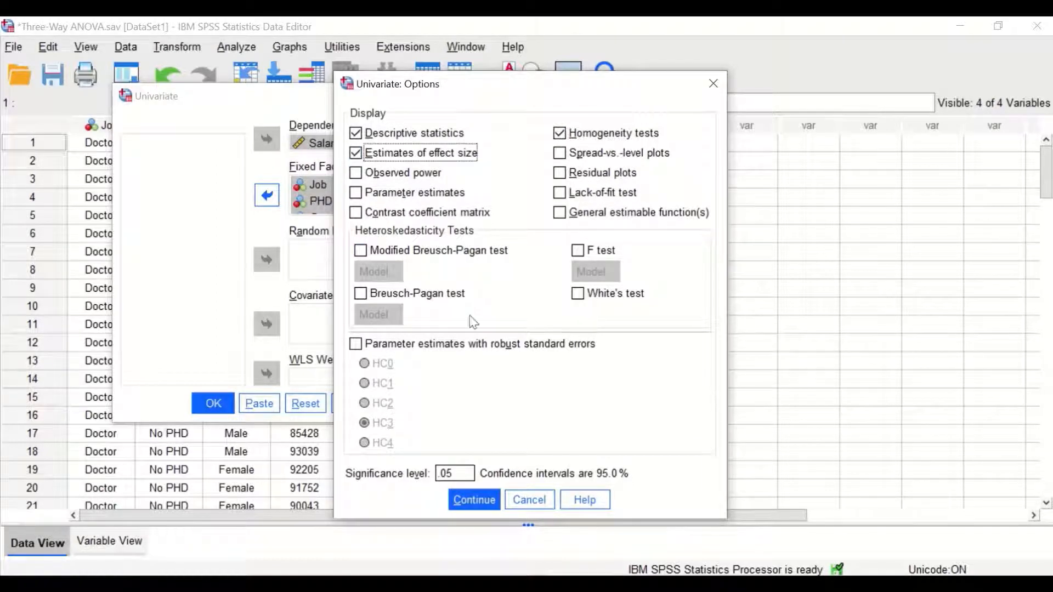
click(475, 499)
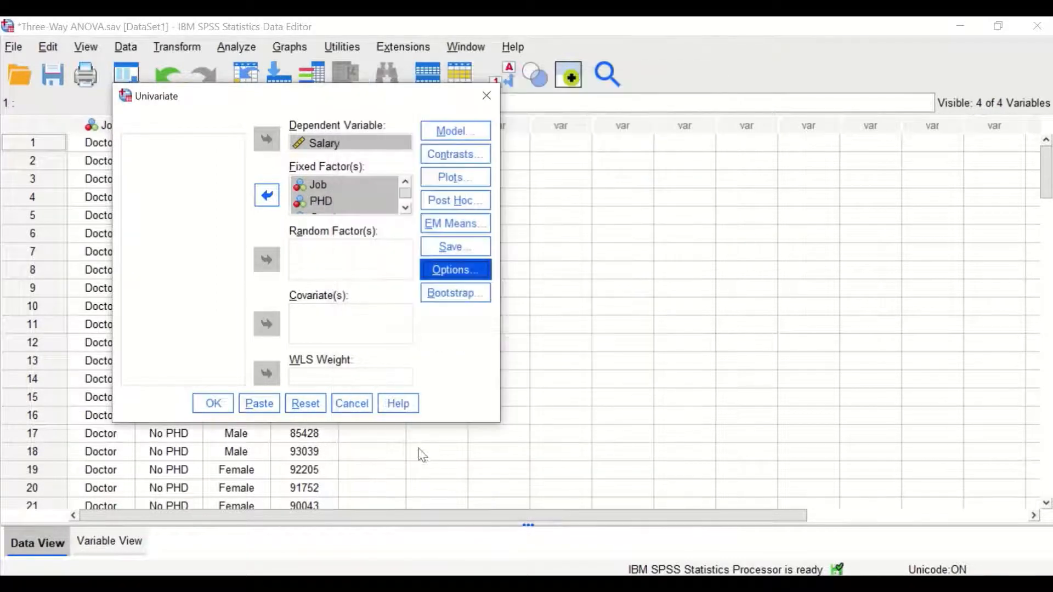
click(213, 404)
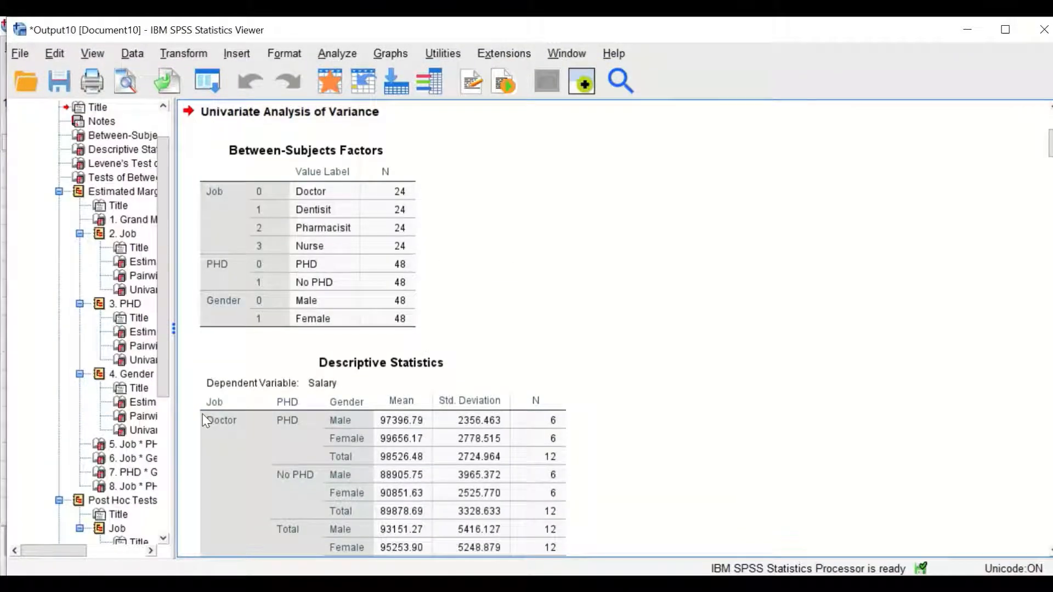
Examine the generated syntax, the between-subjects factors and the descriptive statistics of Salary by Job, PHD and Gender.
drag(1049, 145, 993, 104)
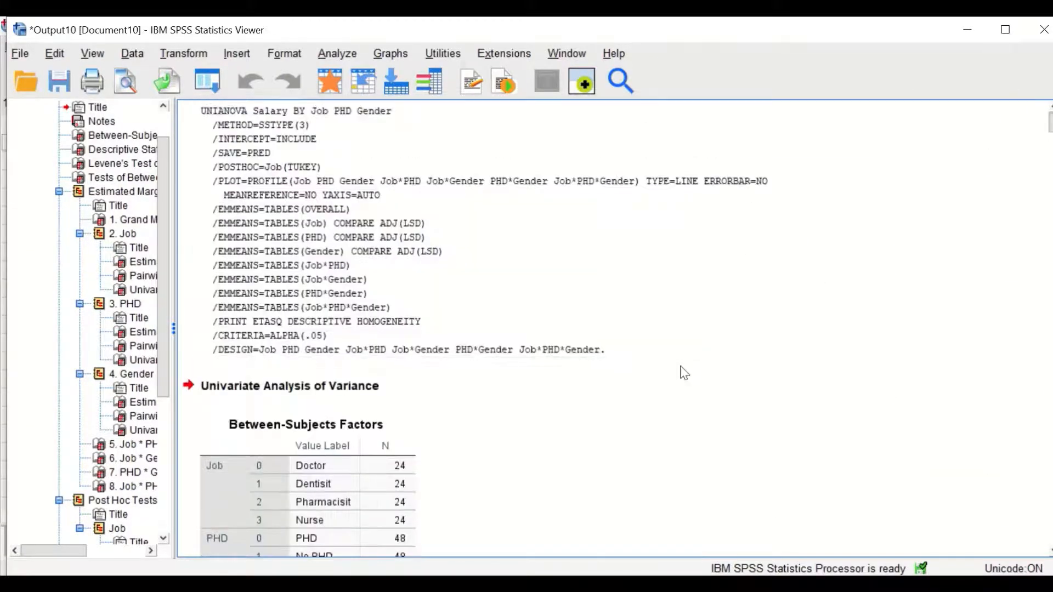
scroll(683, 368, down, 5)
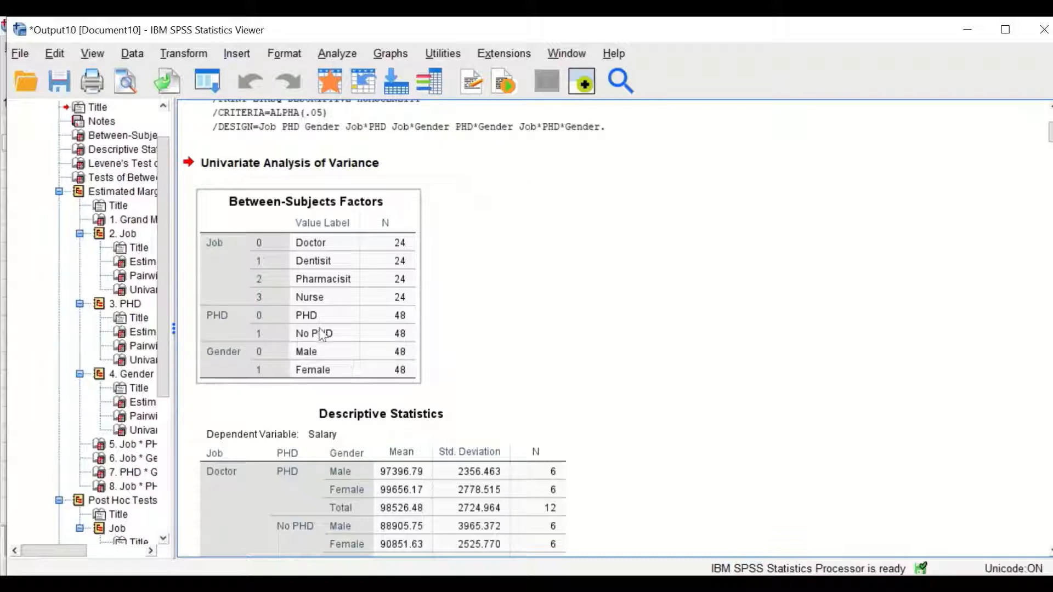
click(317, 396)
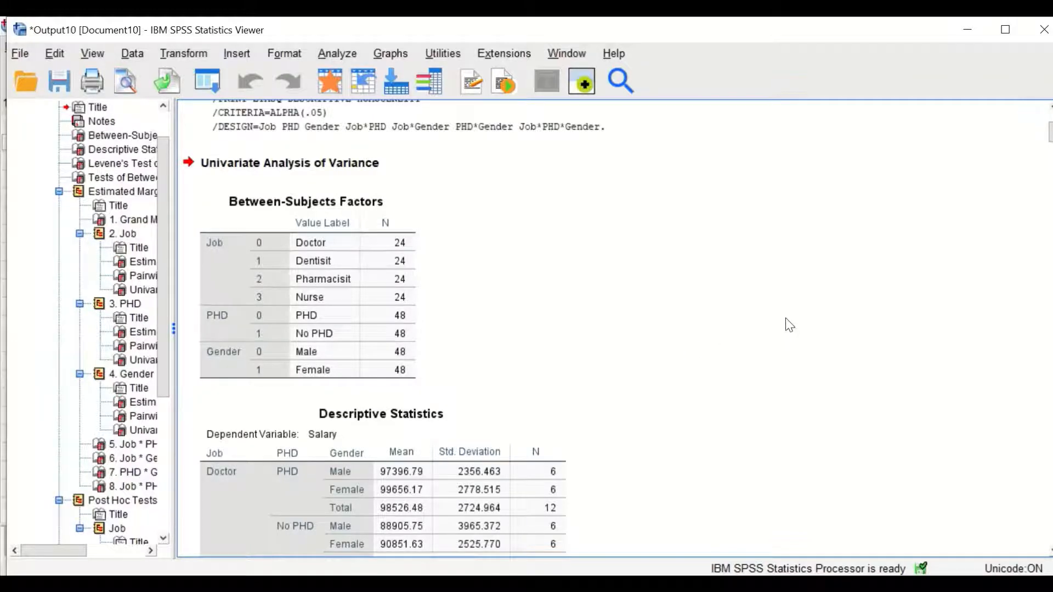
scroll(795, 325, down, 3)
scroll(797, 322, down, 2)
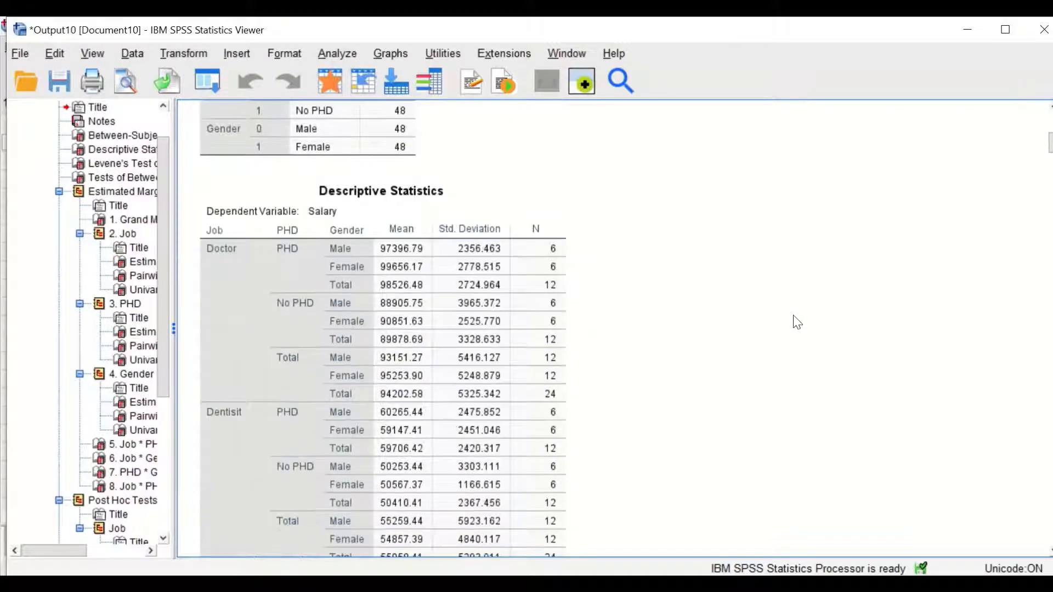
scroll(797, 323, down, 2)
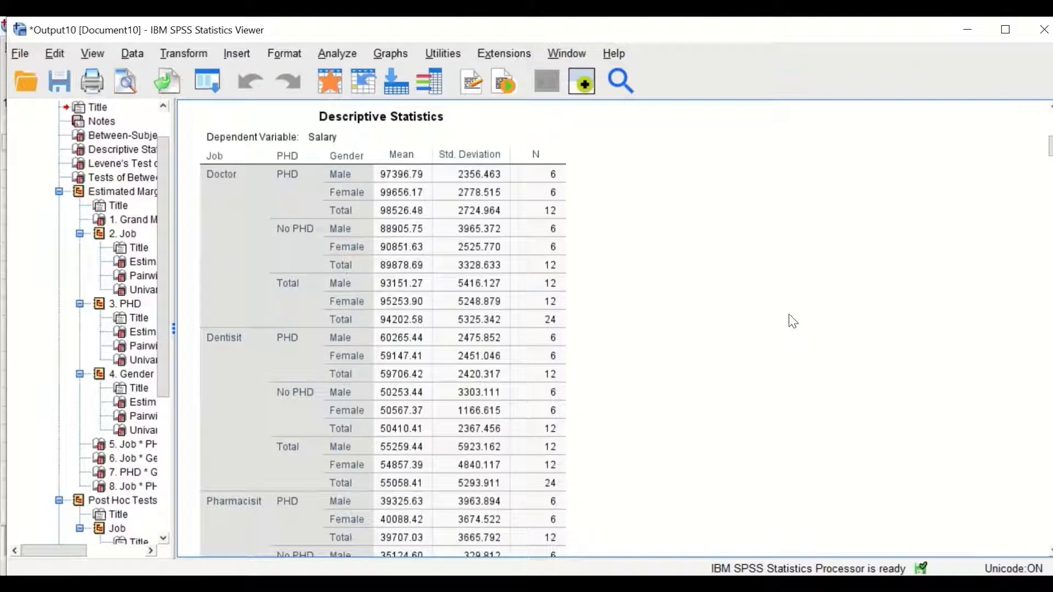
click(461, 193)
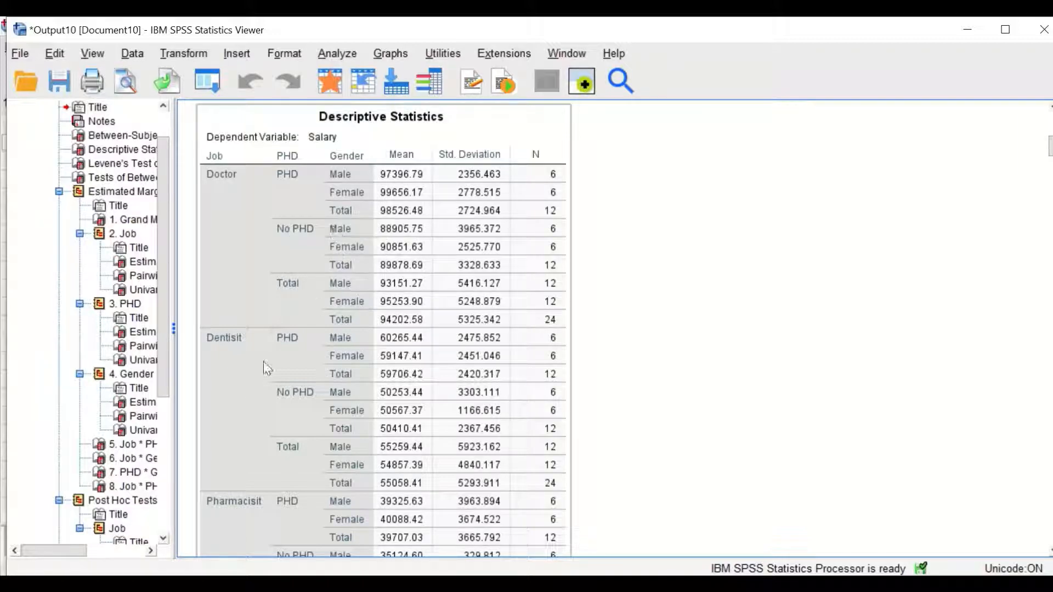
scroll(235, 350, down, 8)
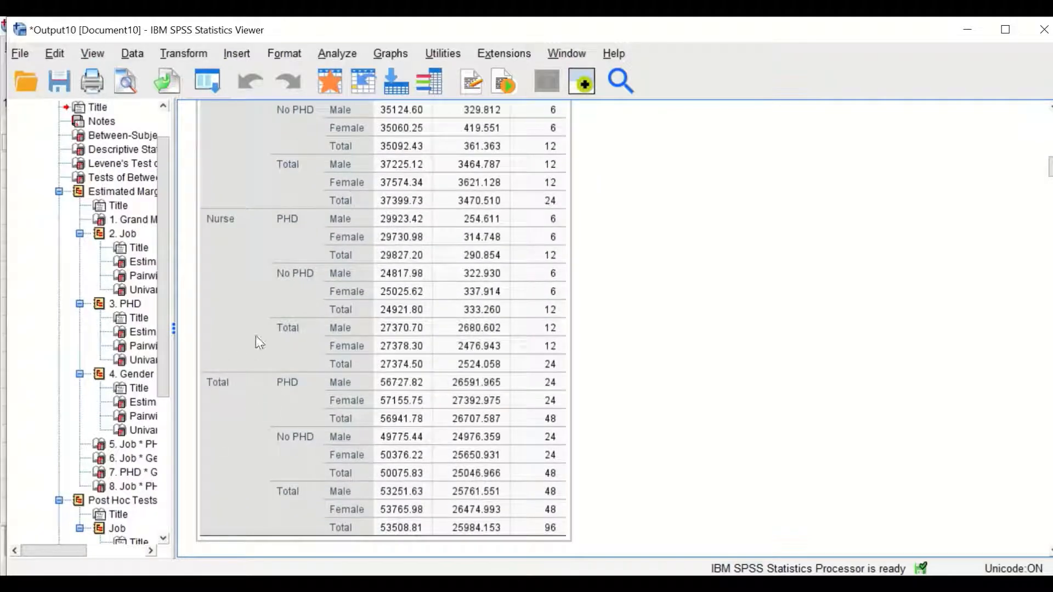
scroll(264, 329, up, 5)
Examine Levene's test and the Tests of Between-Subjects Effects table for the significance and effect size of each main effect and interaction.
scroll(278, 320, down, 11)
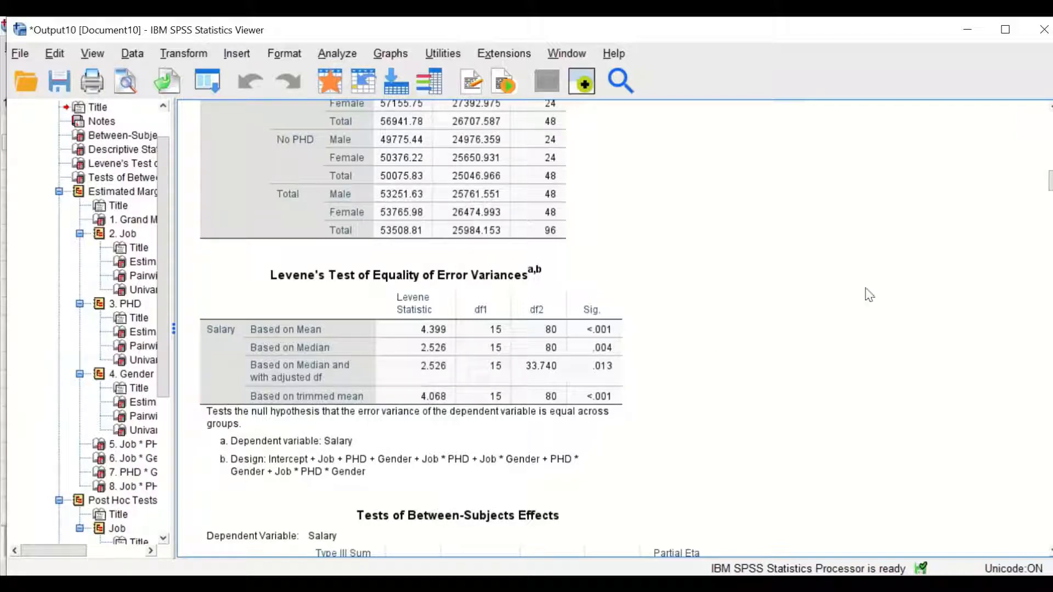
scroll(891, 286, down, 3)
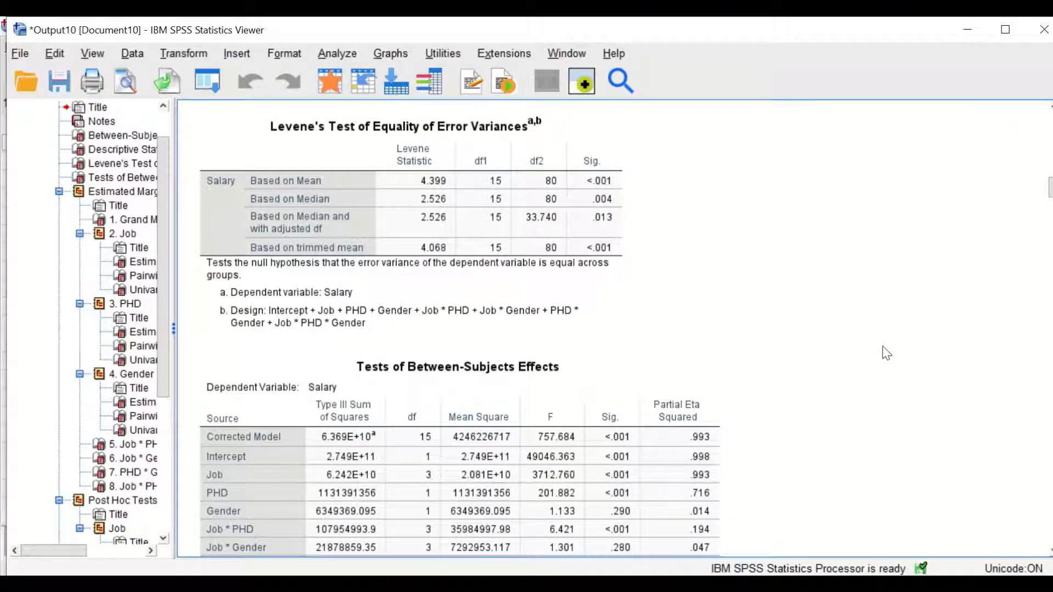
scroll(883, 347, down, 2)
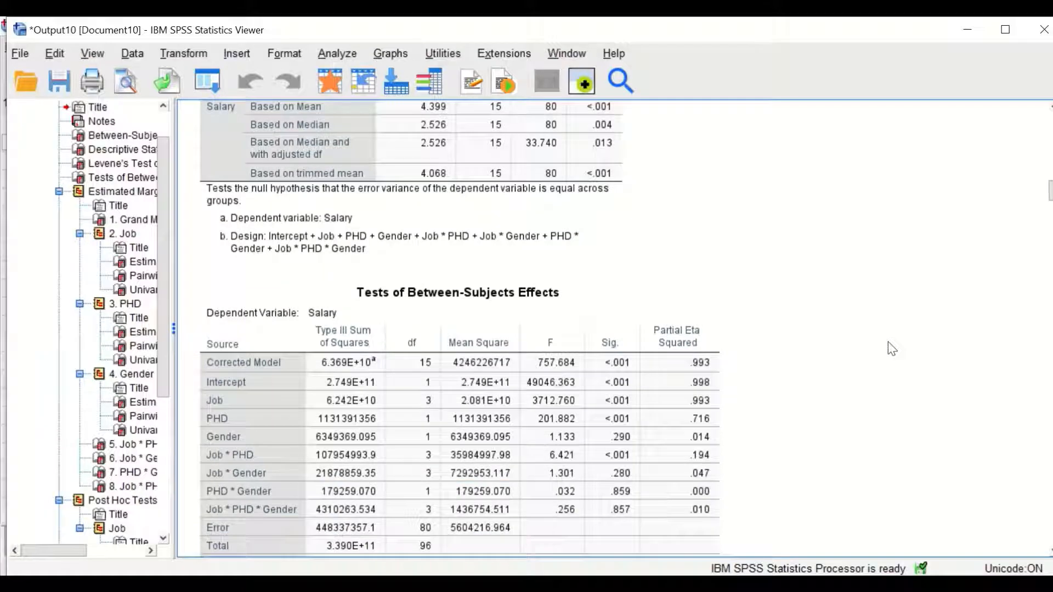
scroll(890, 346, down, 2)
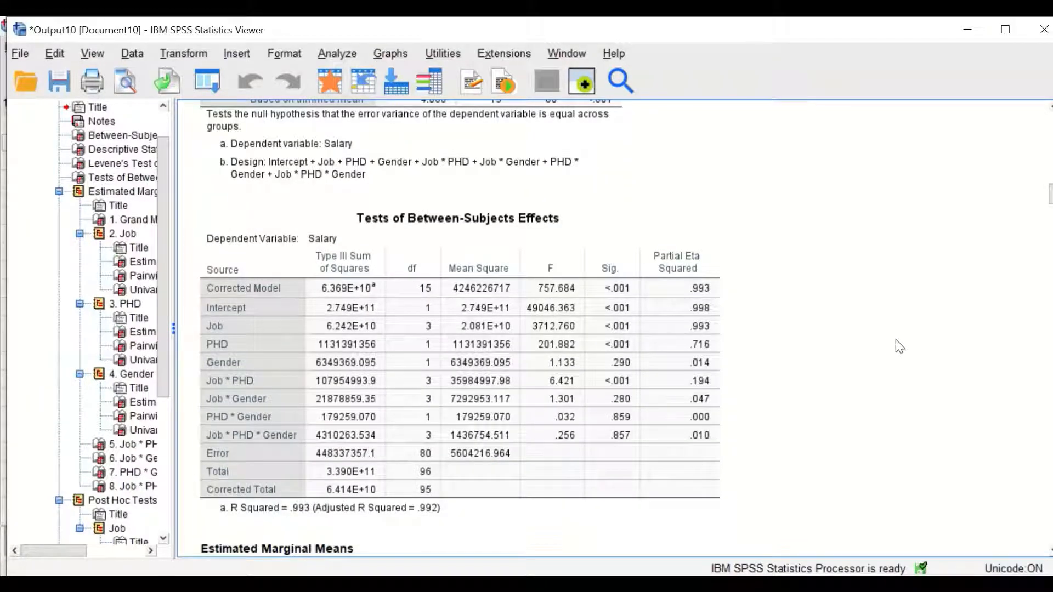
scroll(896, 340, down, 2)
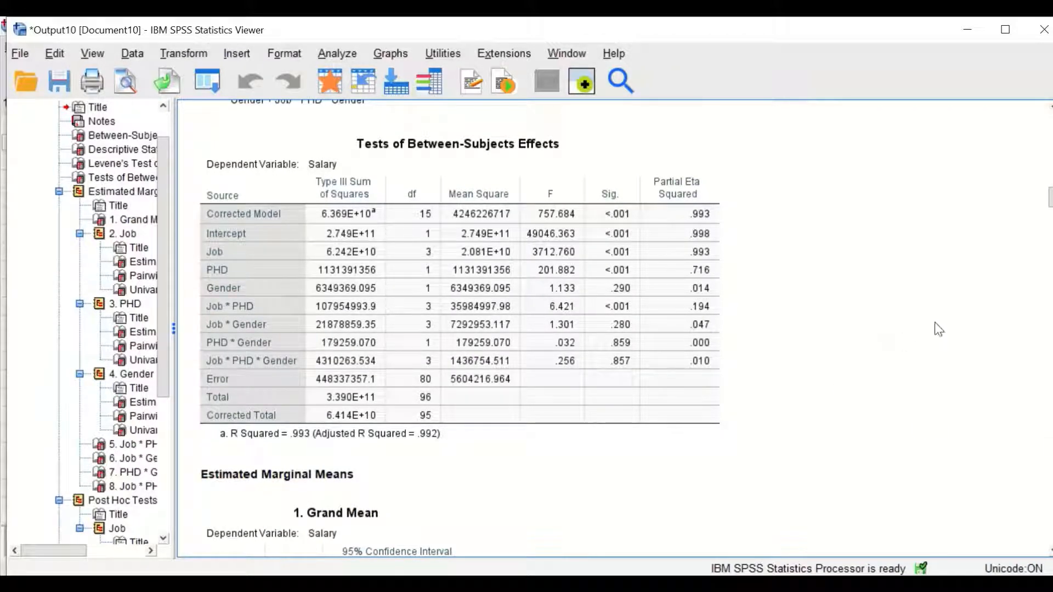
click(492, 316)
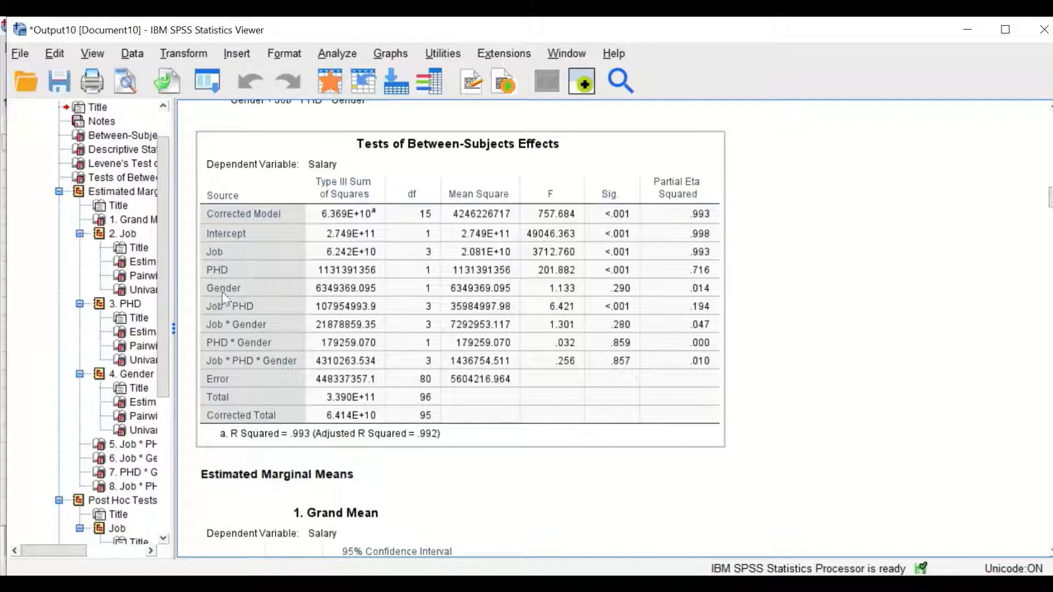
click(194, 322)
click(260, 299)
click(238, 260)
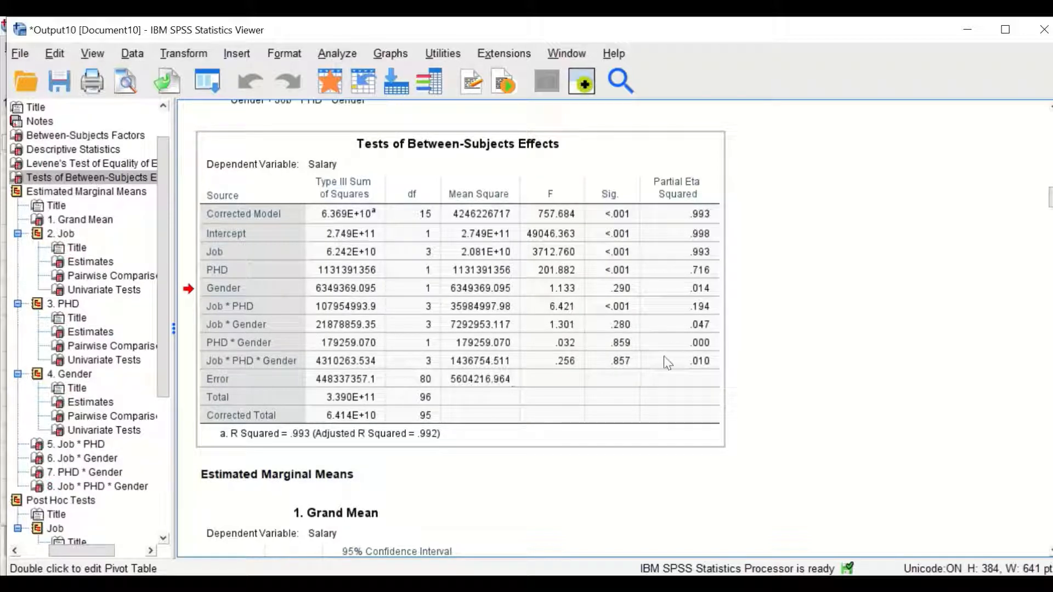
Examine the grand mean, the Job marginal mean estimates and the Job pairwise comparisons for significant salary differences.
scroll(831, 378, down, 3)
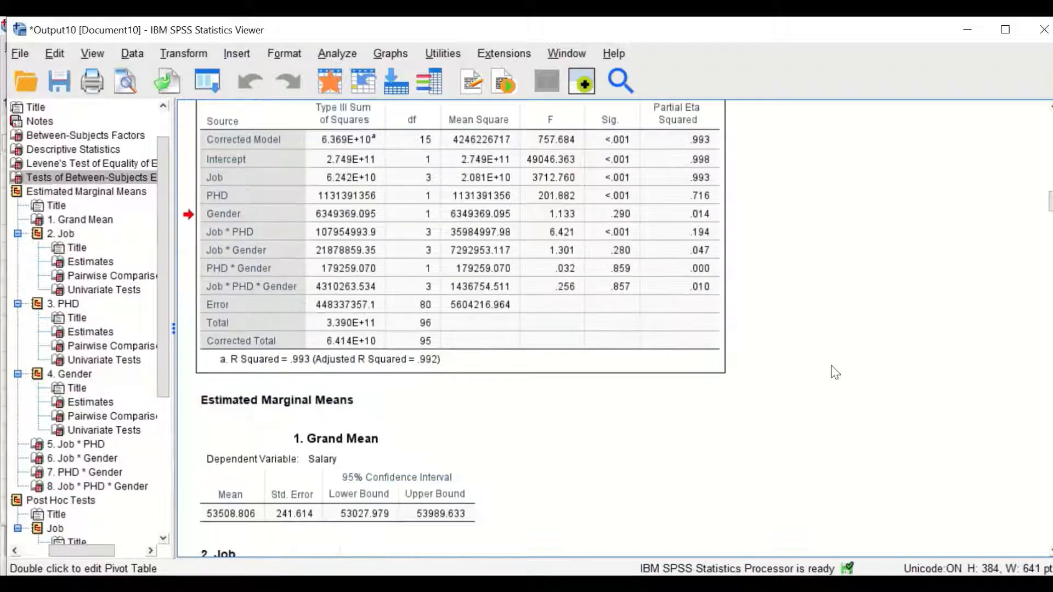
scroll(835, 373, down, 6)
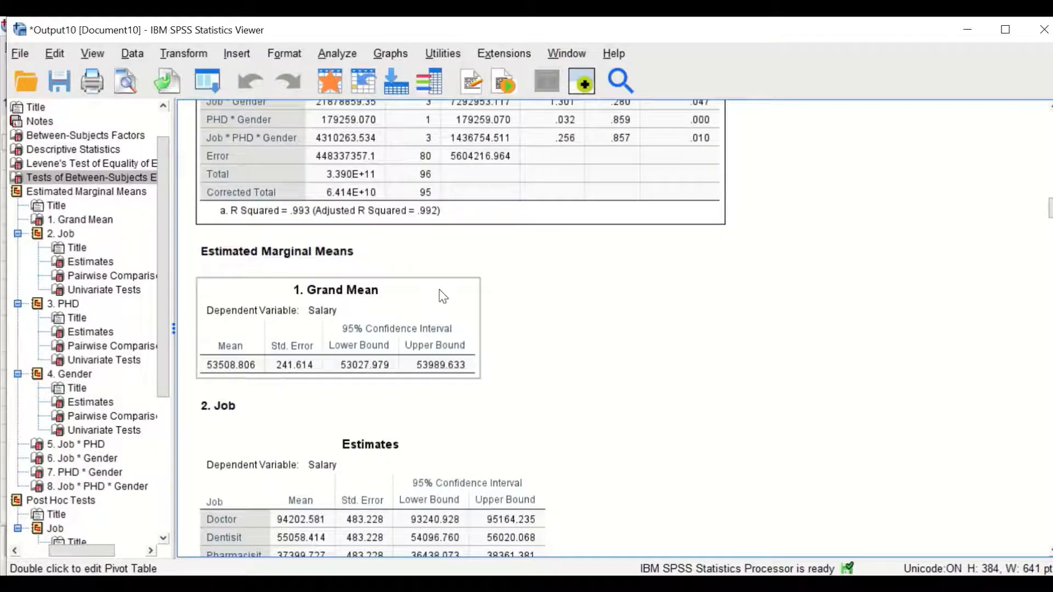
scroll(502, 362, down, 6)
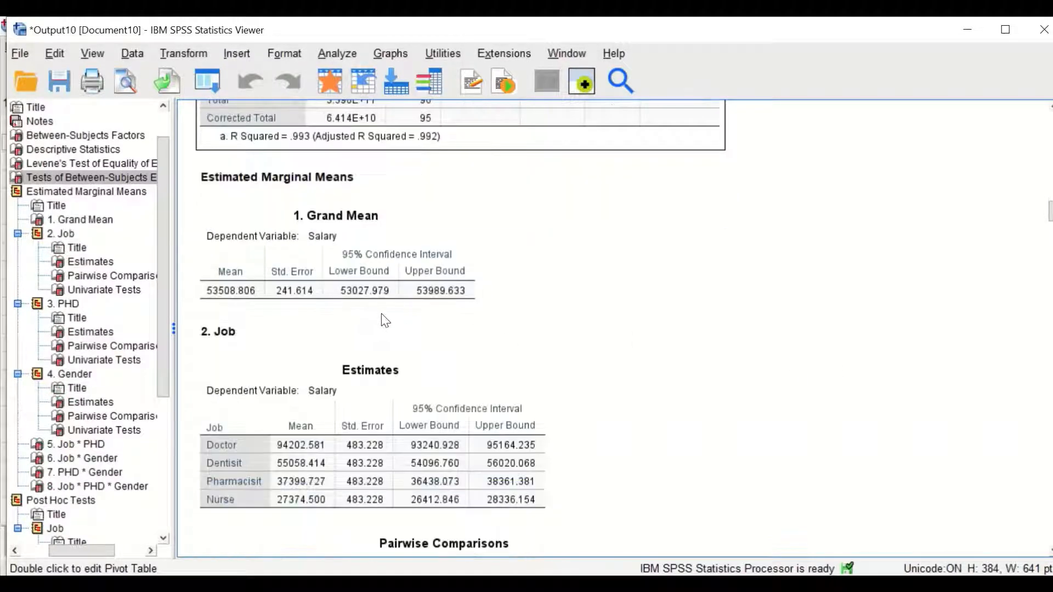
scroll(497, 352, down, 15)
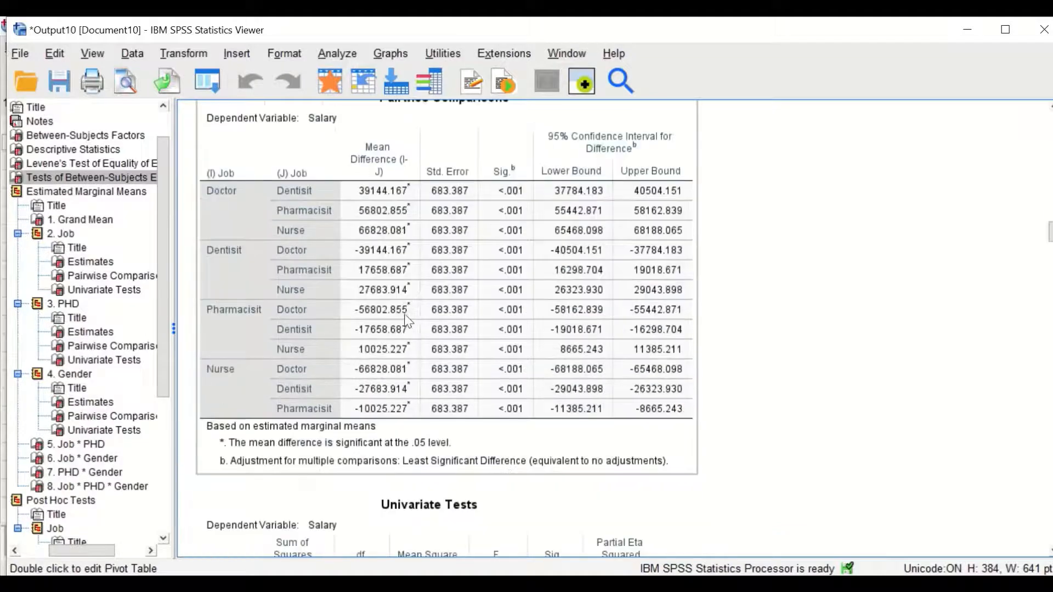
scroll(752, 322, up, 6)
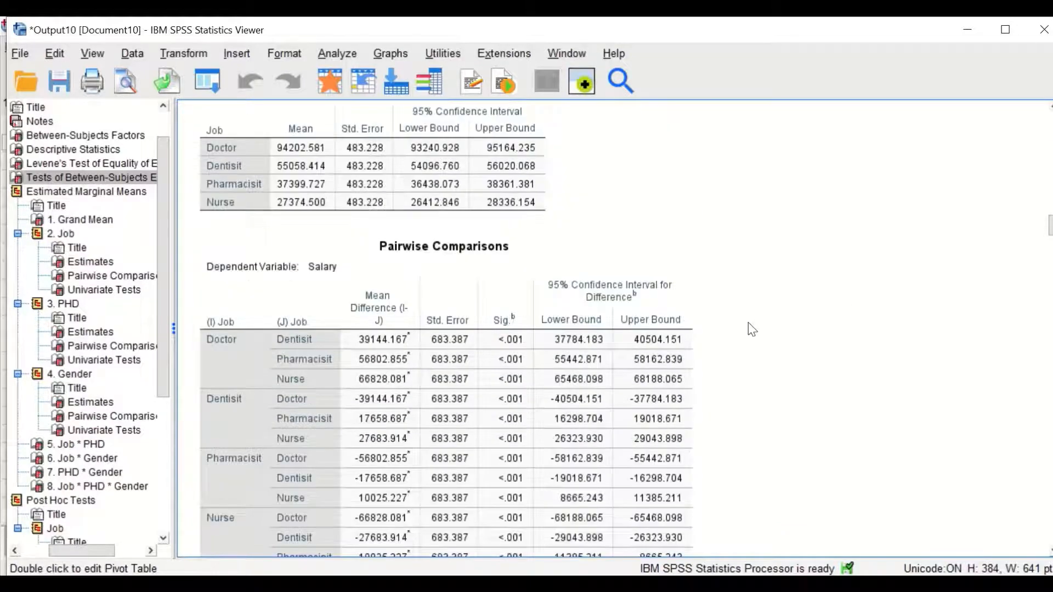
click(587, 297)
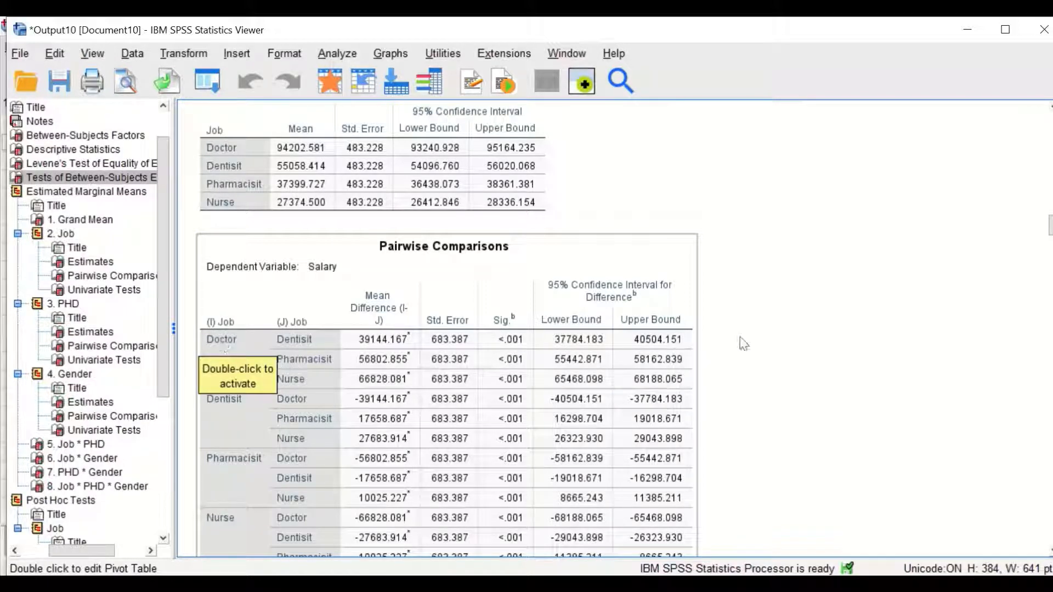
click(872, 317)
click(540, 381)
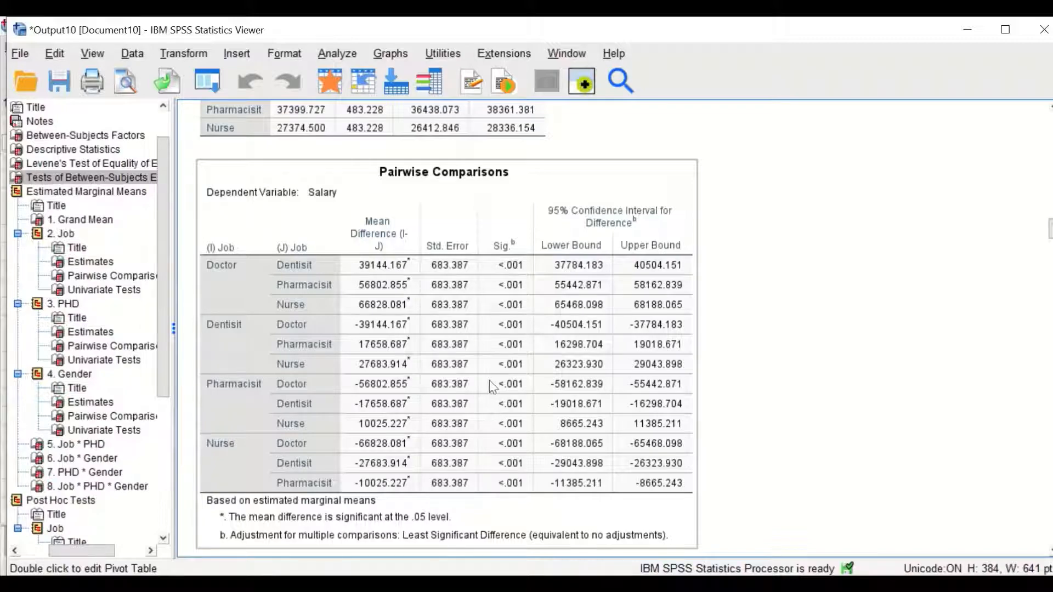
Review the estimated marginal means, pairwise comparisons and univariate tests for PHD and Gender.
scroll(492, 363, down, 3)
scroll(488, 357, down, 4)
scroll(496, 358, down, 10)
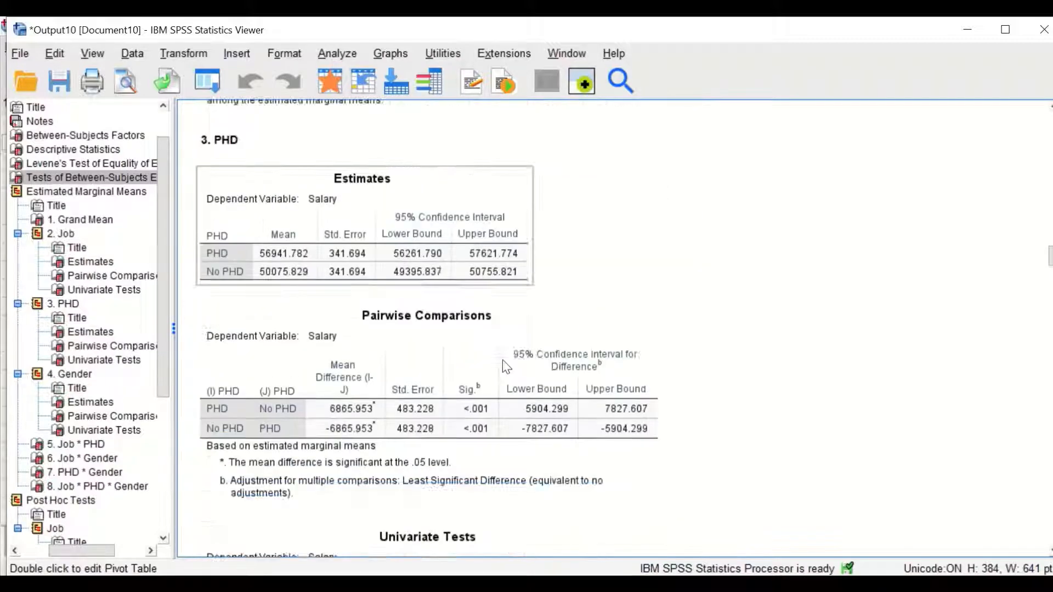
scroll(502, 358, down, 10)
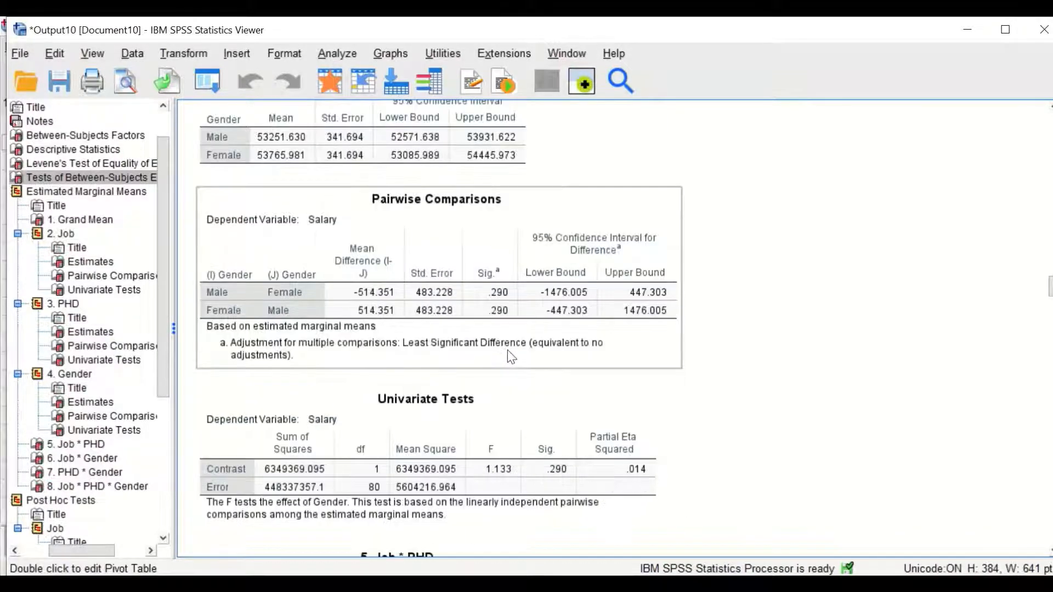
Examine the main-effect profile plots of estimated marginal Salary means for Job, PHD and Gender.
scroll(516, 357, down, 20)
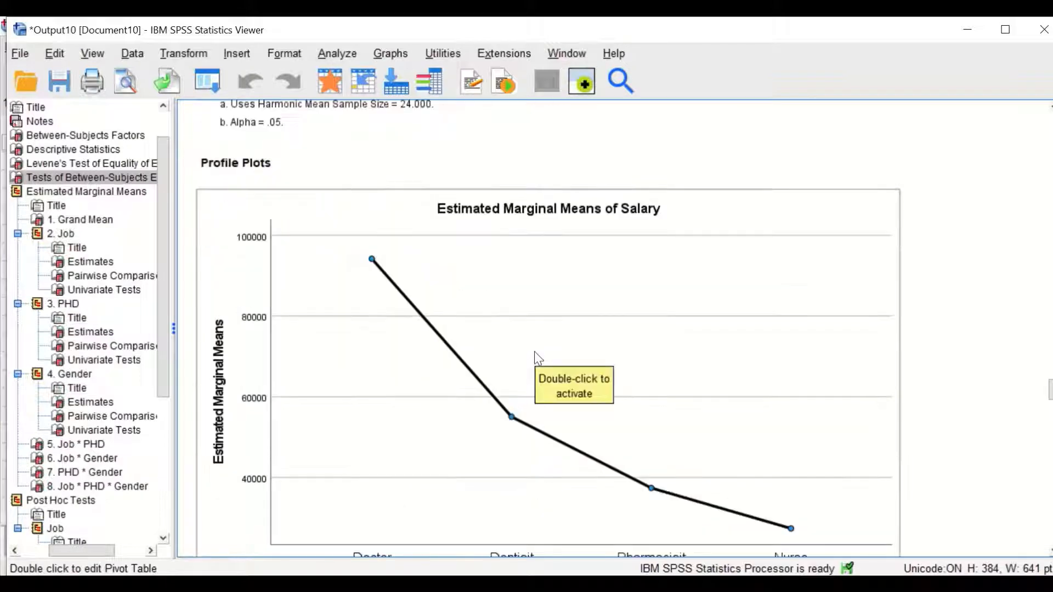
scroll(679, 379, down, 3)
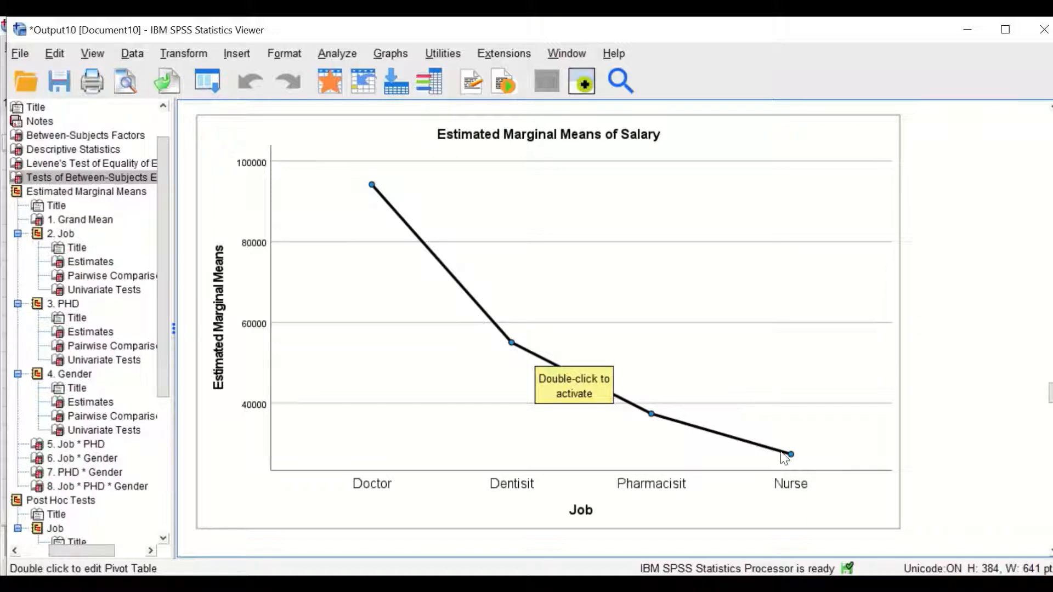
scroll(785, 455, down, 7)
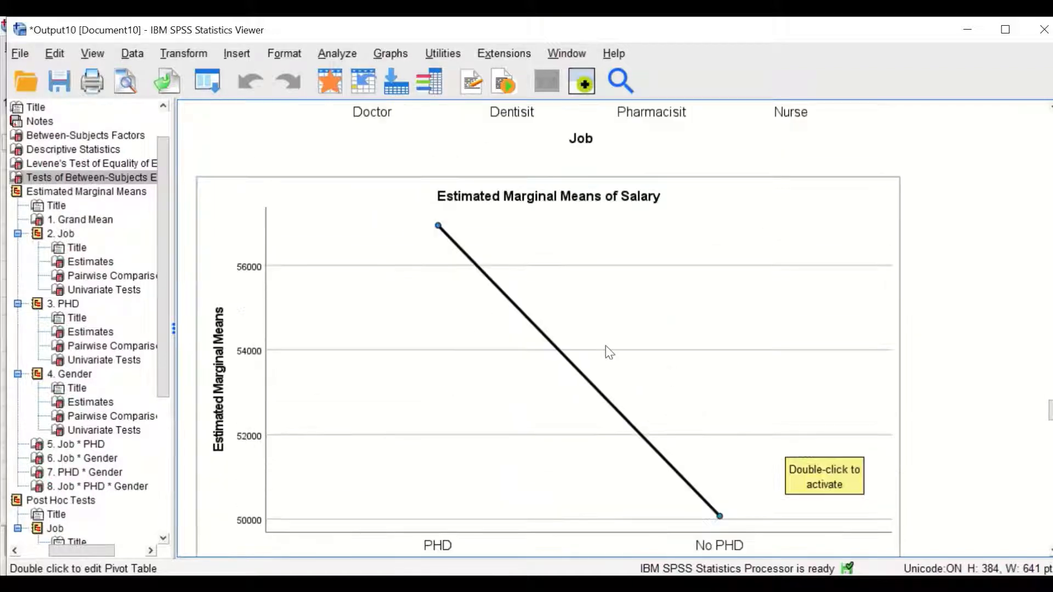
scroll(600, 336, down, 3)
scroll(575, 373, up, 3)
scroll(420, 313, down, 2)
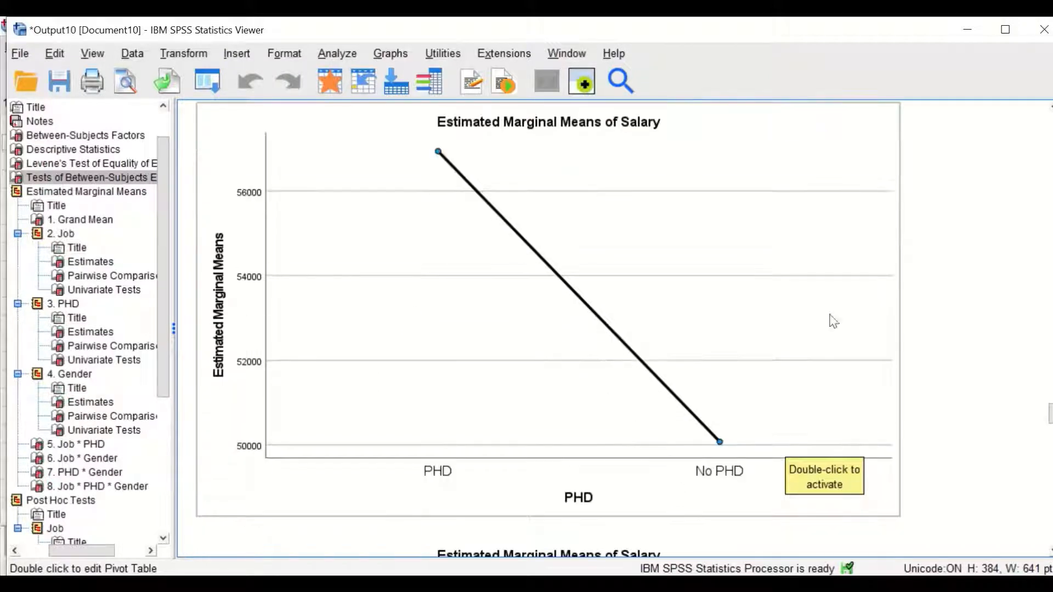
scroll(864, 321, down, 7)
scroll(856, 321, down, 10)
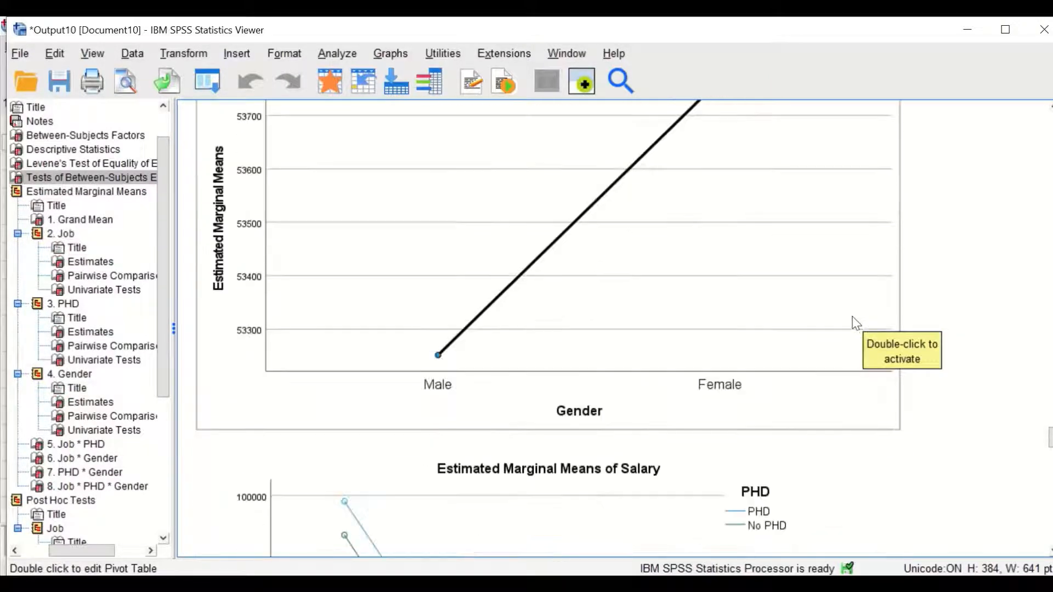
Compare the Job by PHD and Job by Gender profile plots for signs of interaction.
scroll(856, 323, down, 2)
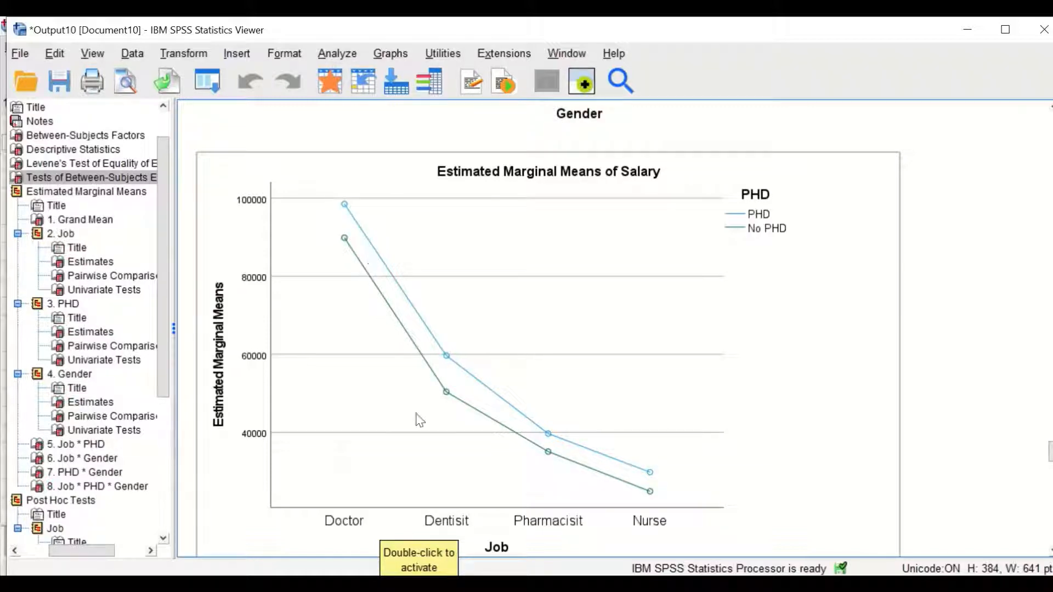
scroll(416, 365, down, 3)
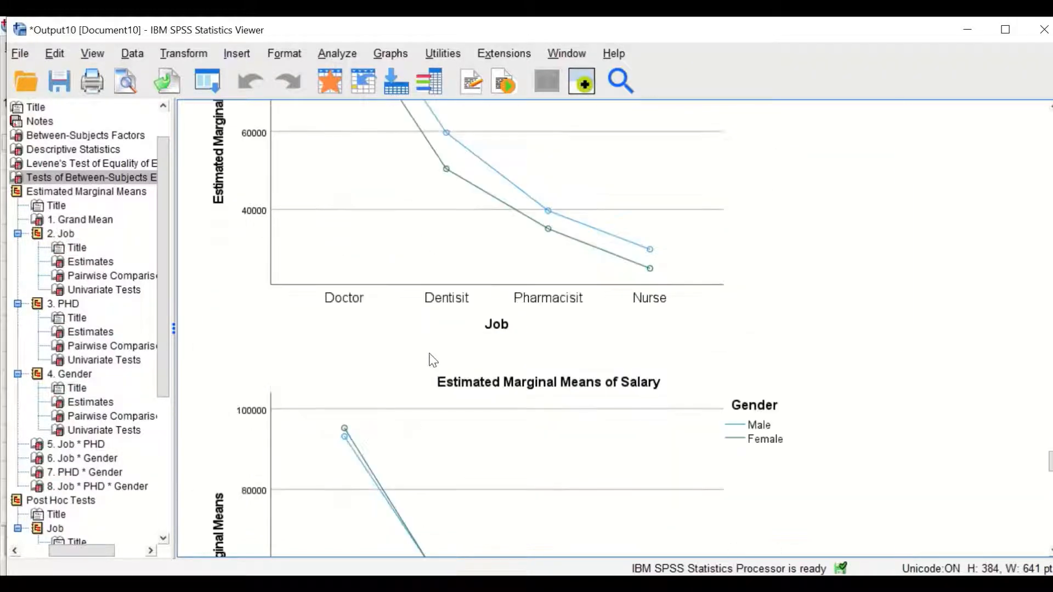
scroll(430, 362, down, 2)
scroll(436, 360, down, 3)
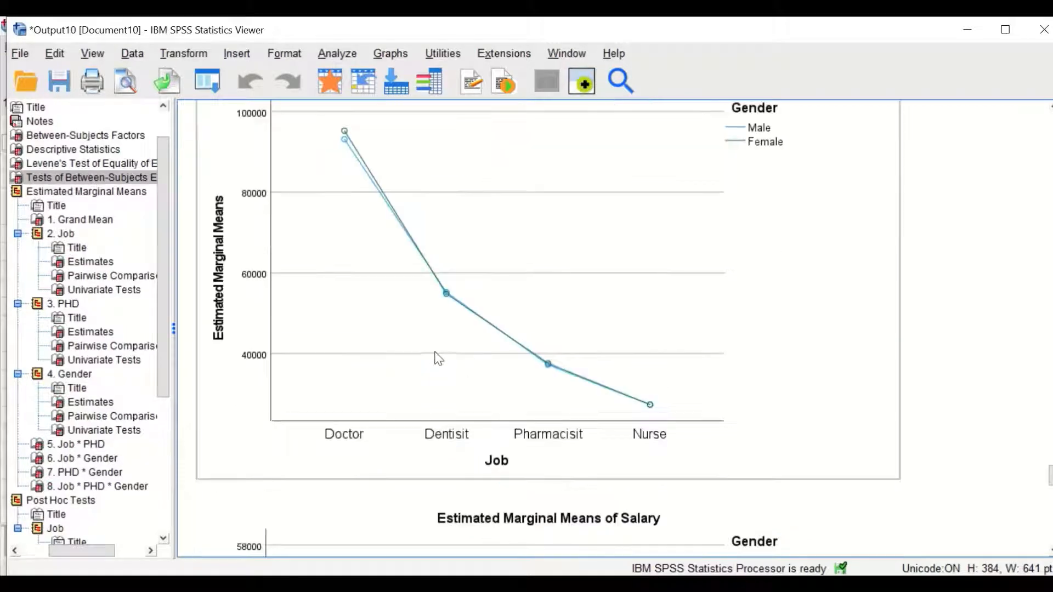
scroll(513, 307, up, 12)
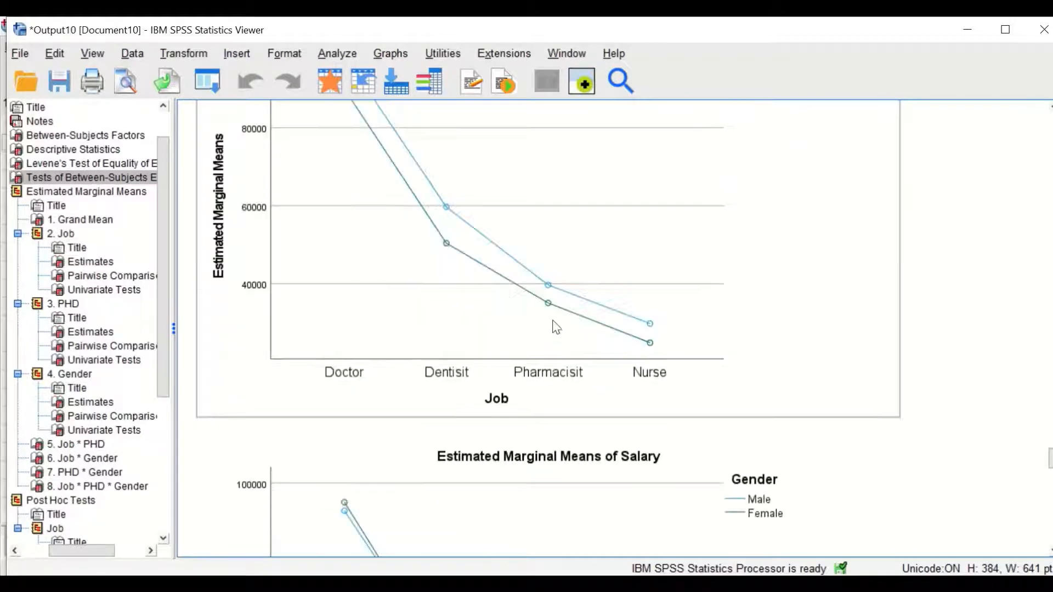
scroll(411, 439, down, 4)
scroll(656, 382, down, 6)
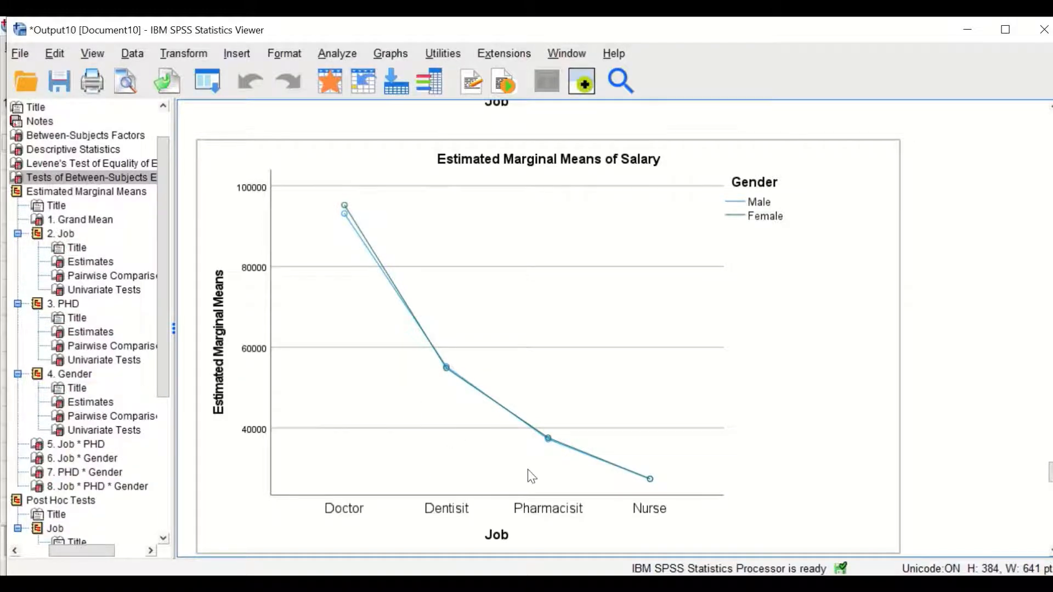
Compare the Job * PHD * Gender profile plots at Gender = Male and Gender = Female.
scroll(535, 475, down, 10)
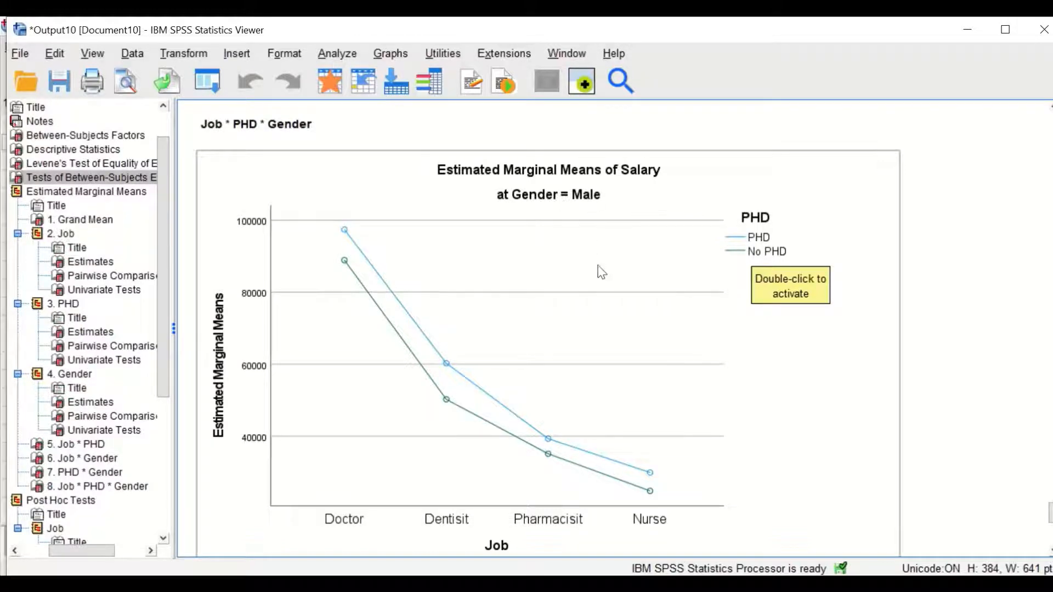
scroll(601, 272, down, 10)
scroll(603, 277, up, 10)
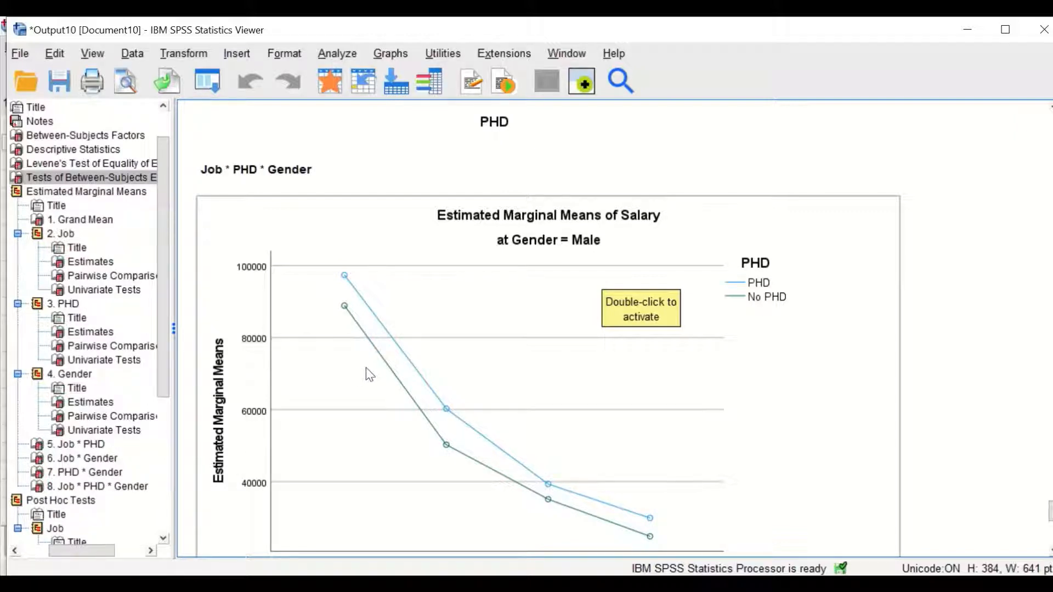
scroll(399, 371, down, 8)
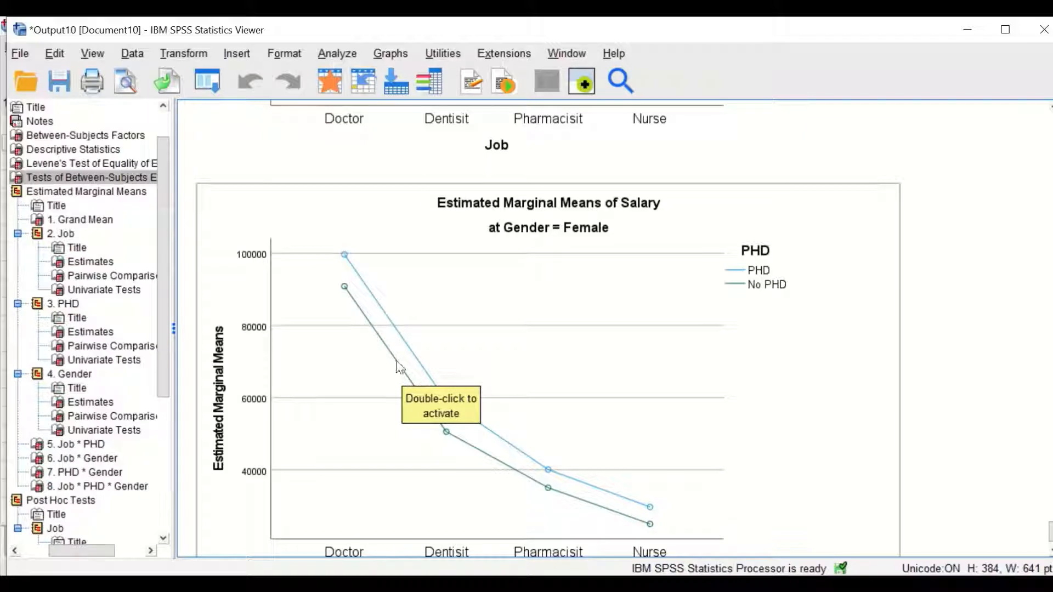
scroll(616, 381, up, 3)
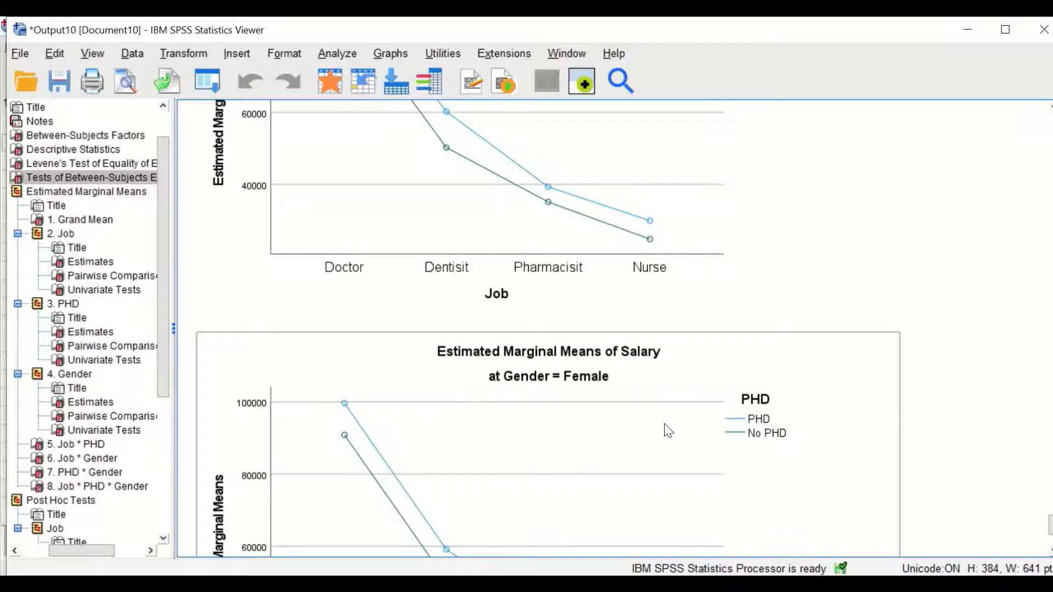
scroll(694, 466, down, 4)
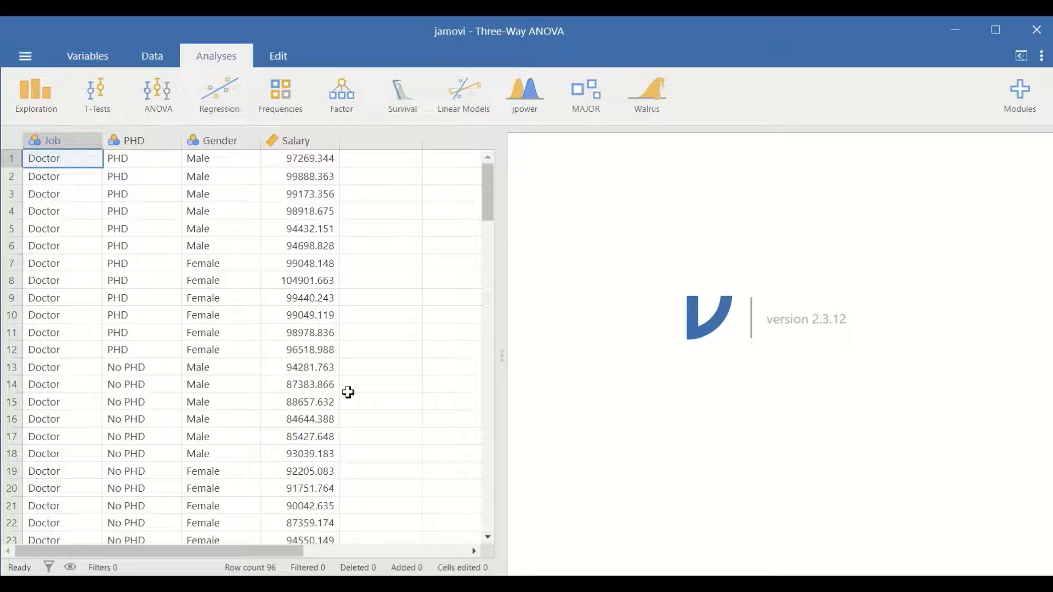
Switch to jamovi and look through the Three-Way ANOVA dataset, checking the Job, PHD, Gender and Salary columns.
scroll(348, 249, down, 9)
scroll(351, 250, down, 12)
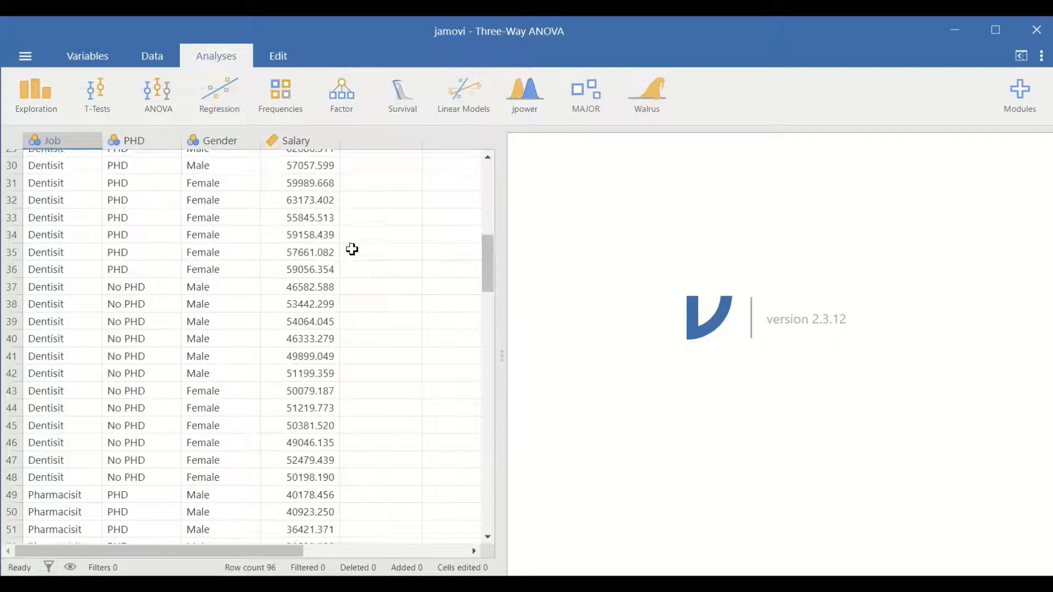
scroll(351, 249, down, 5)
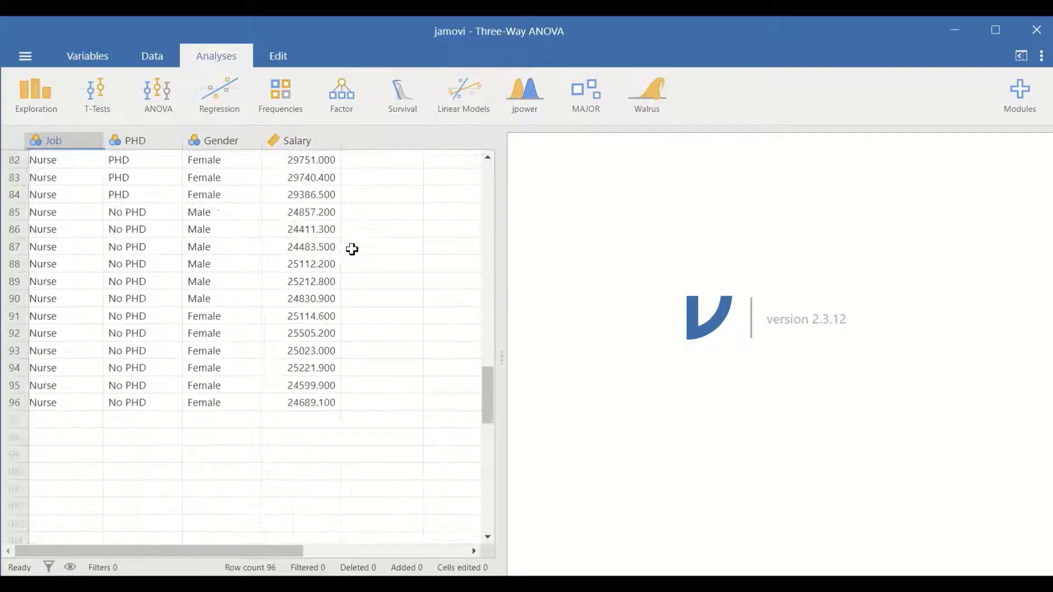
scroll(292, 408, up, 8)
scroll(292, 408, up, 19)
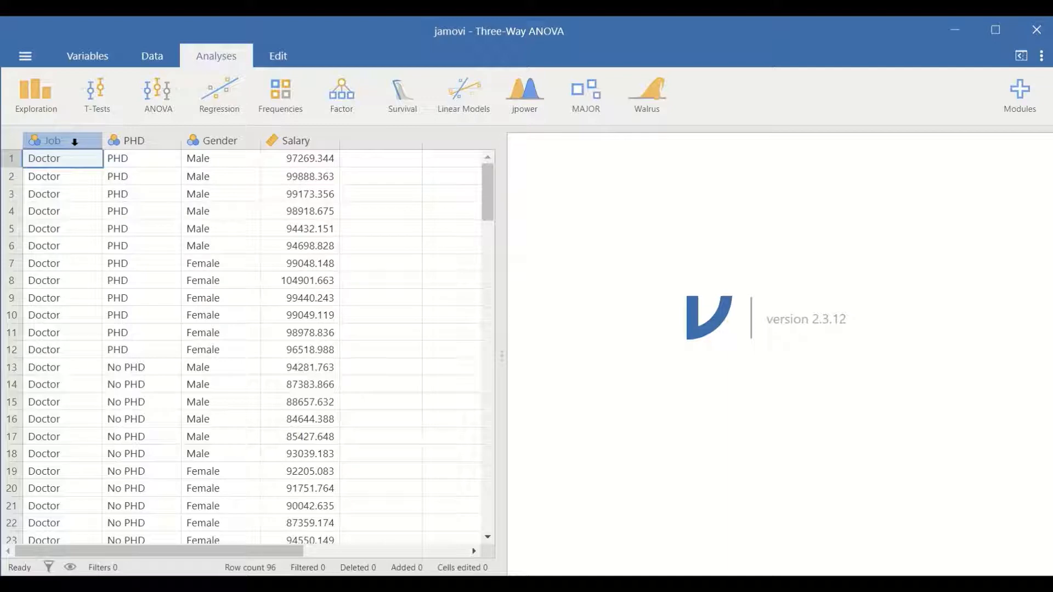
scroll(75, 381, down, 10)
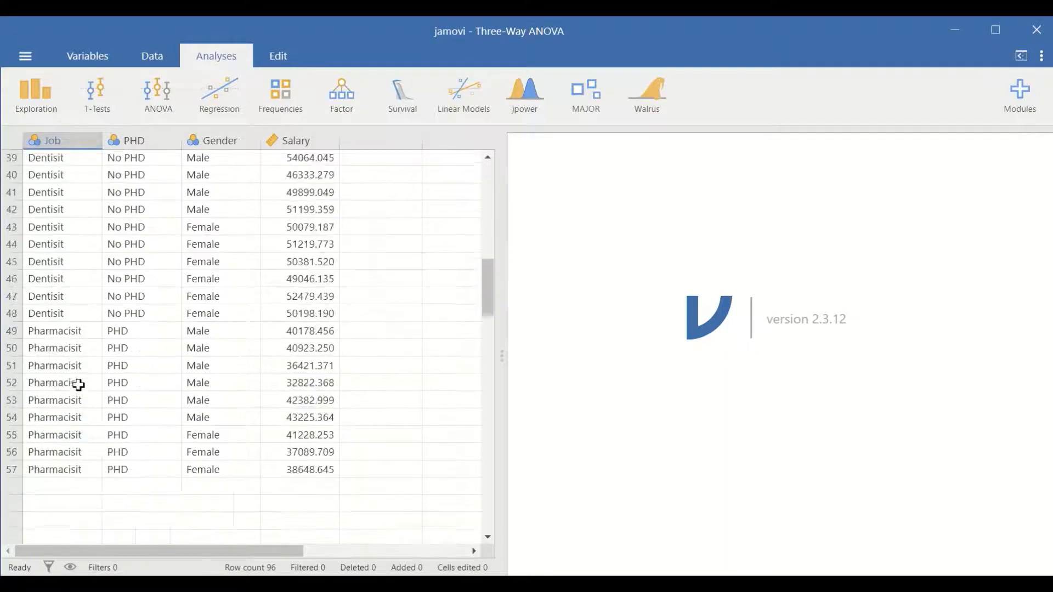
scroll(79, 385, down, 6)
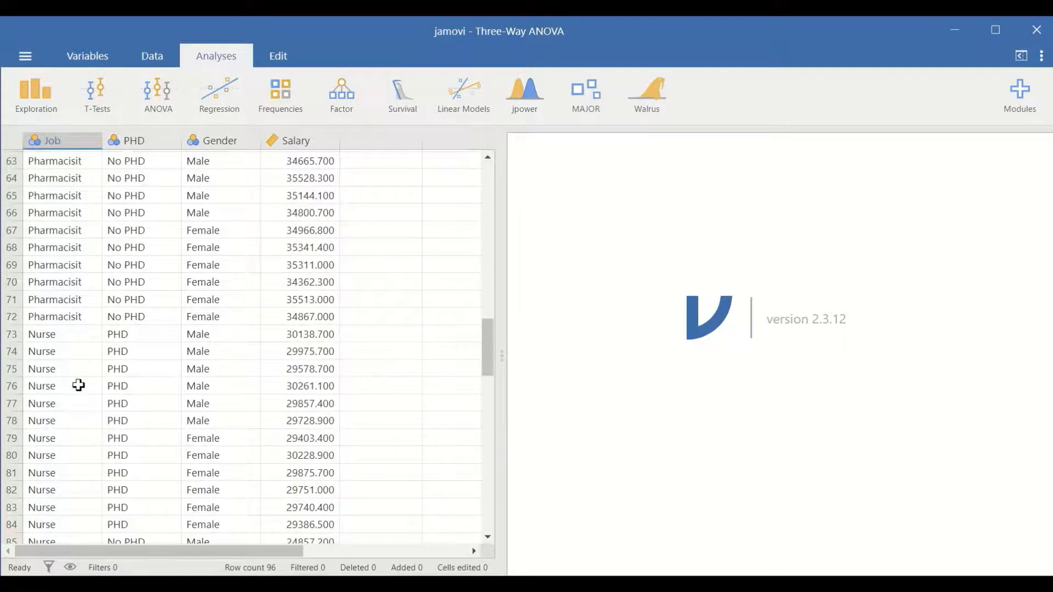
scroll(78, 386, up, 15)
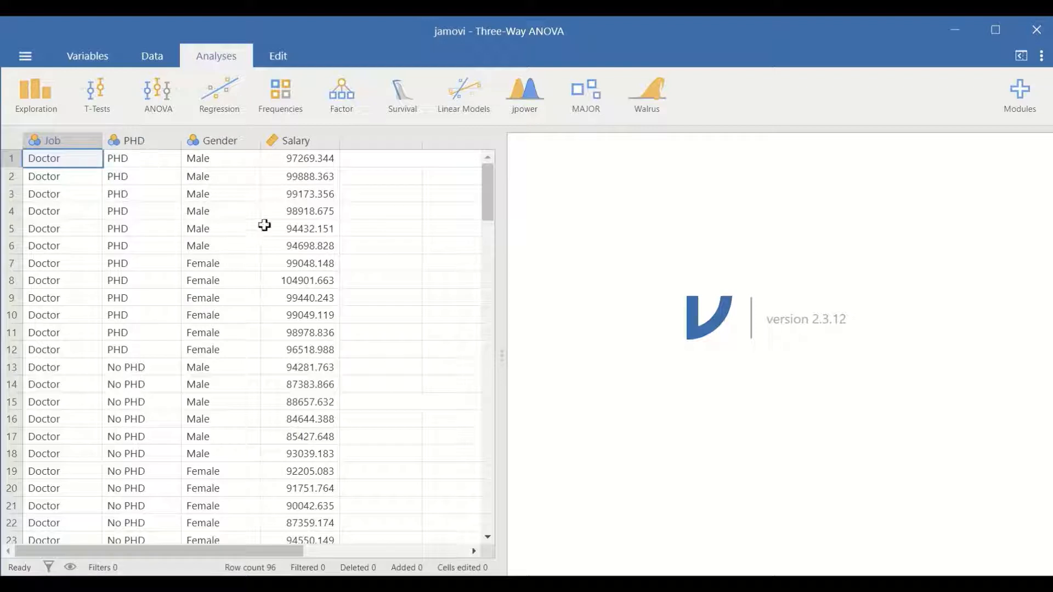
scroll(251, 241, down, 3)
scroll(250, 242, up, 3)
Start a factorial ANOVA with Salary as the dependent variable.
click(159, 100)
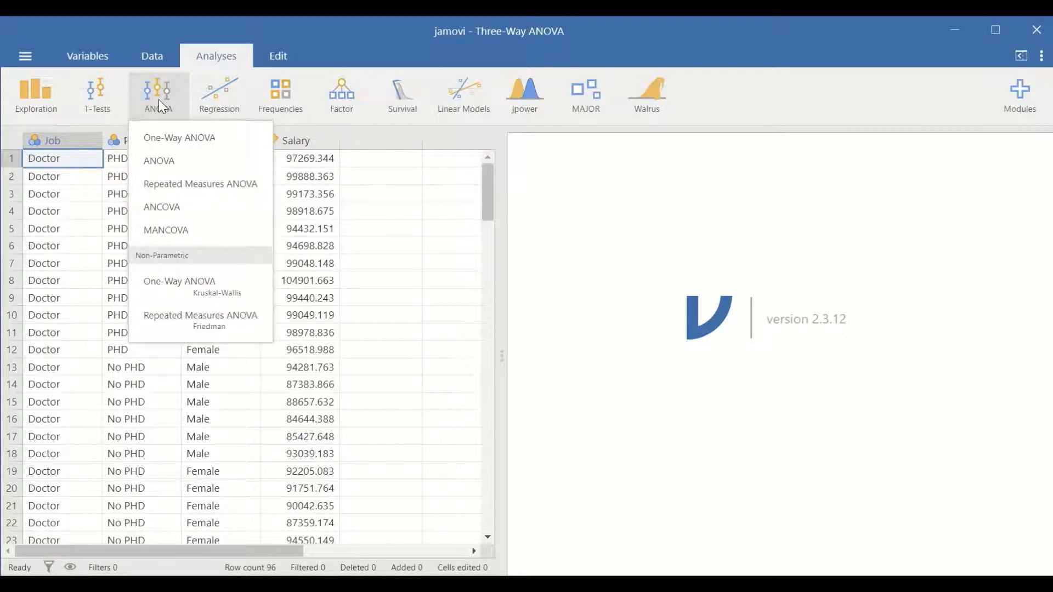
click(154, 162)
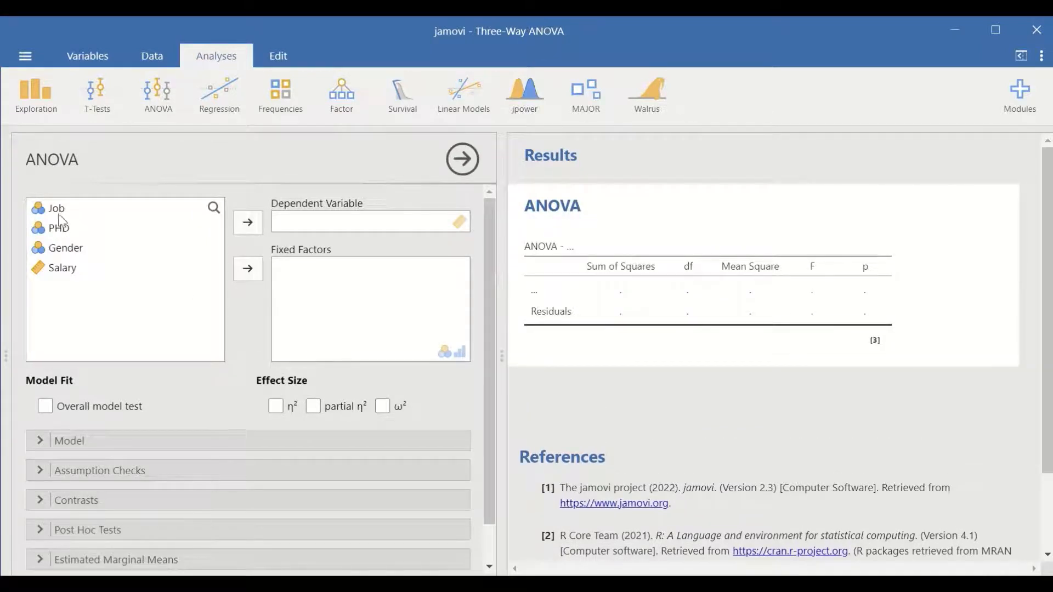
click(67, 274)
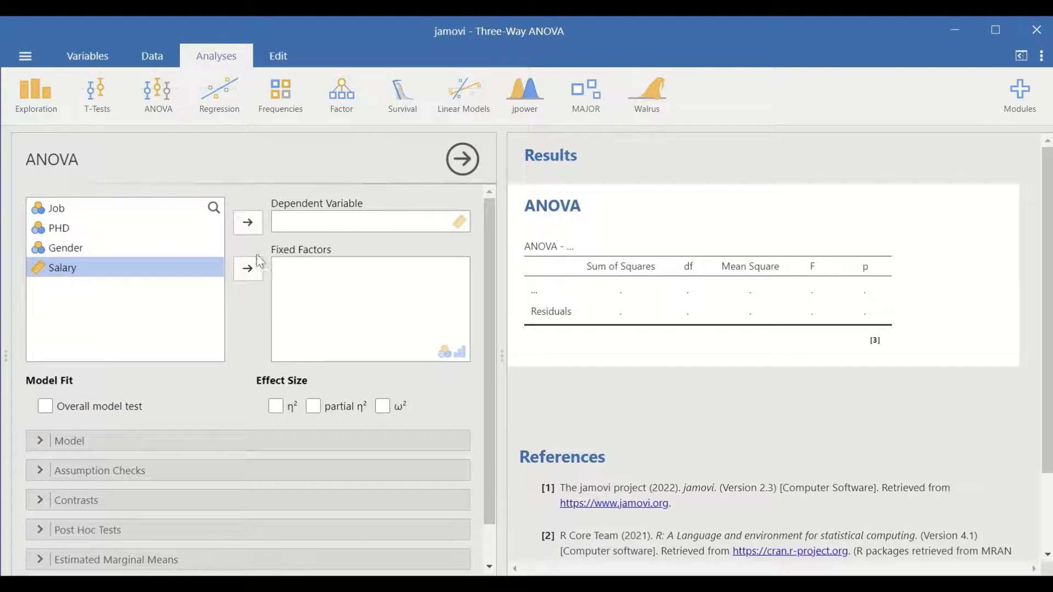
click(248, 222)
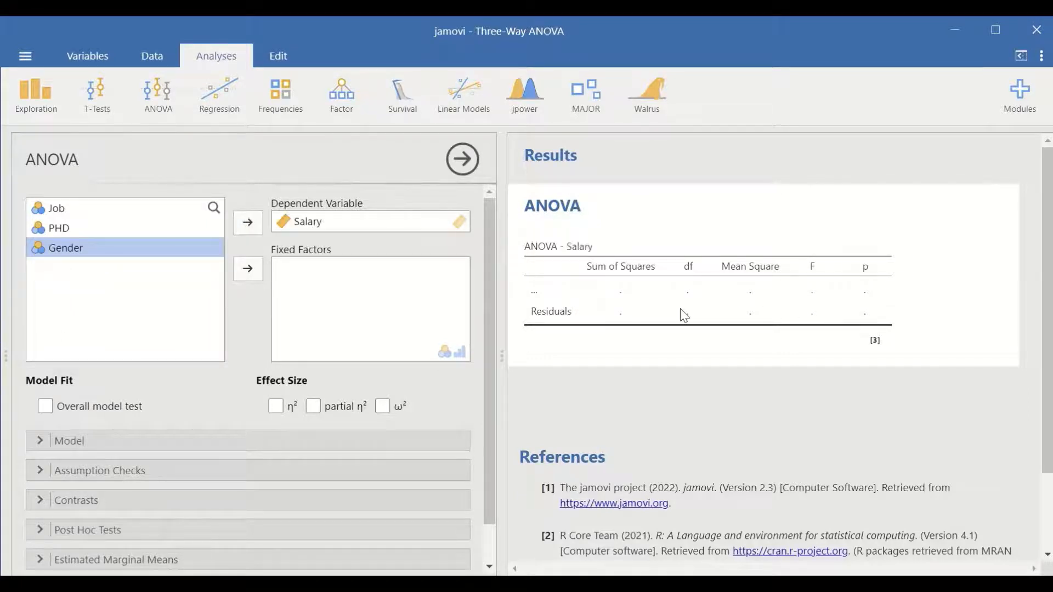
Assign Job, PHD and Gender as the fixed factors of the Salary ANOVA.
click(70, 208)
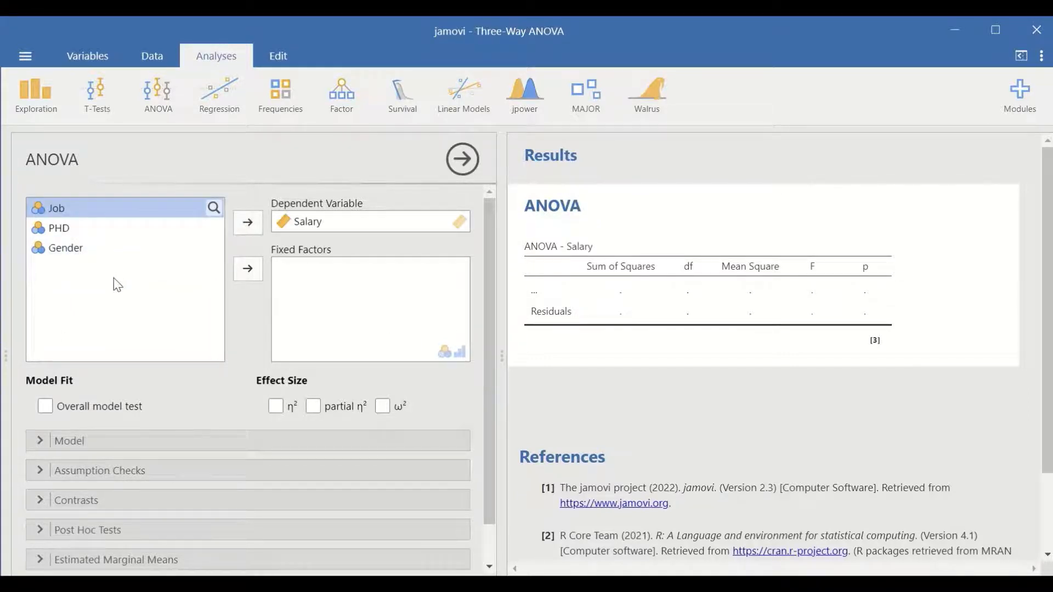
ctrl+click(65, 228)
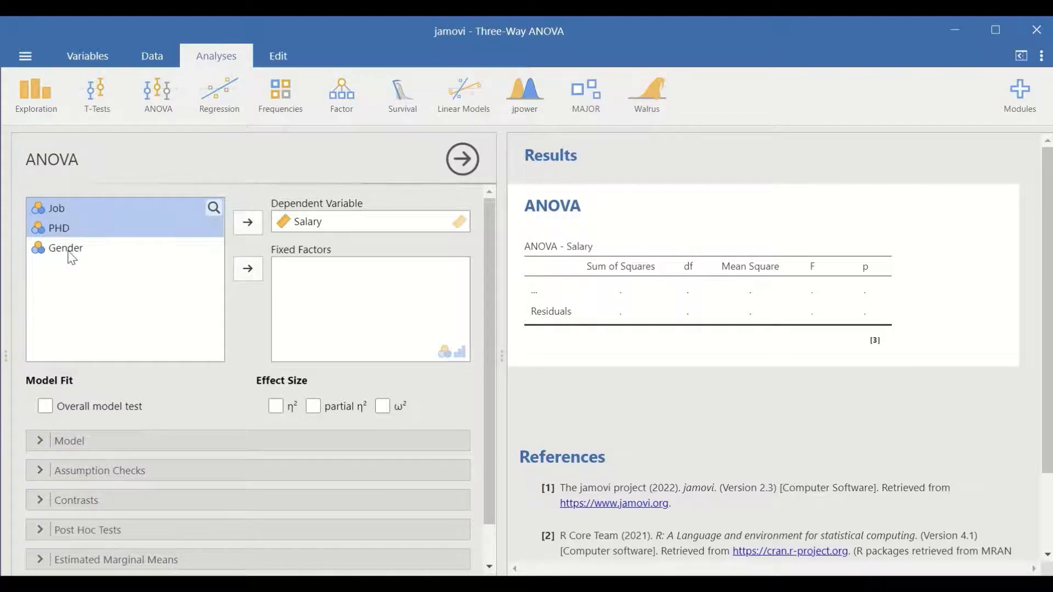
ctrl+click(70, 251)
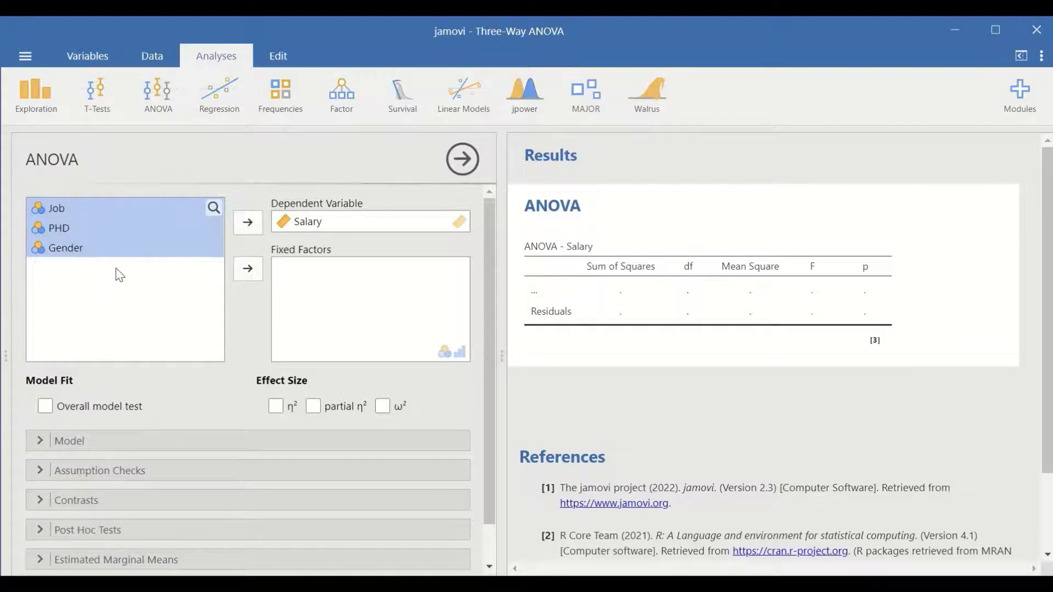
click(248, 269)
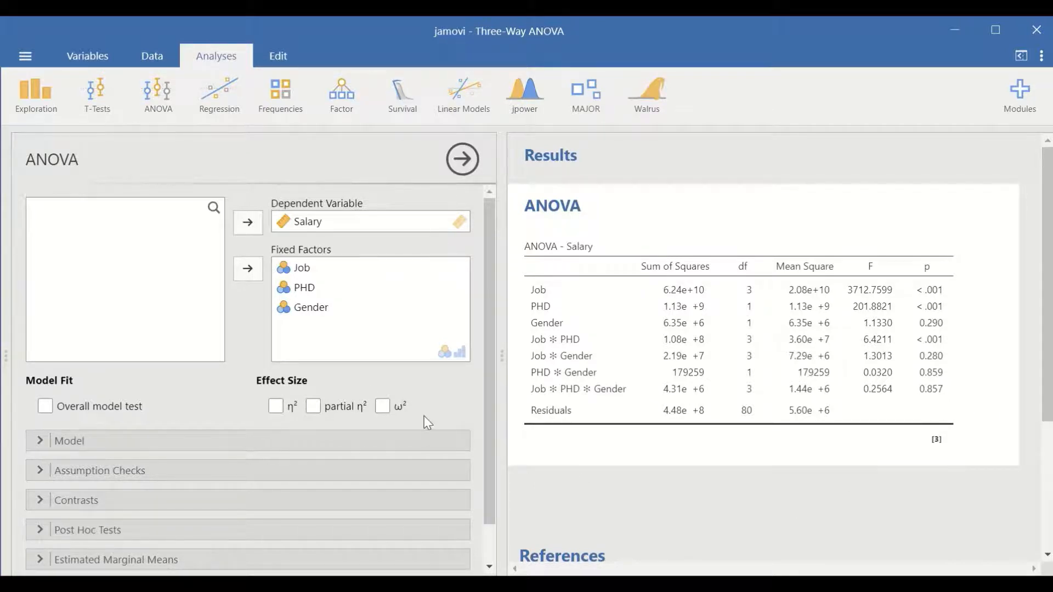
Remove all the default main effects and interactions from the ANOVA's model terms.
scroll(324, 357, down, 1)
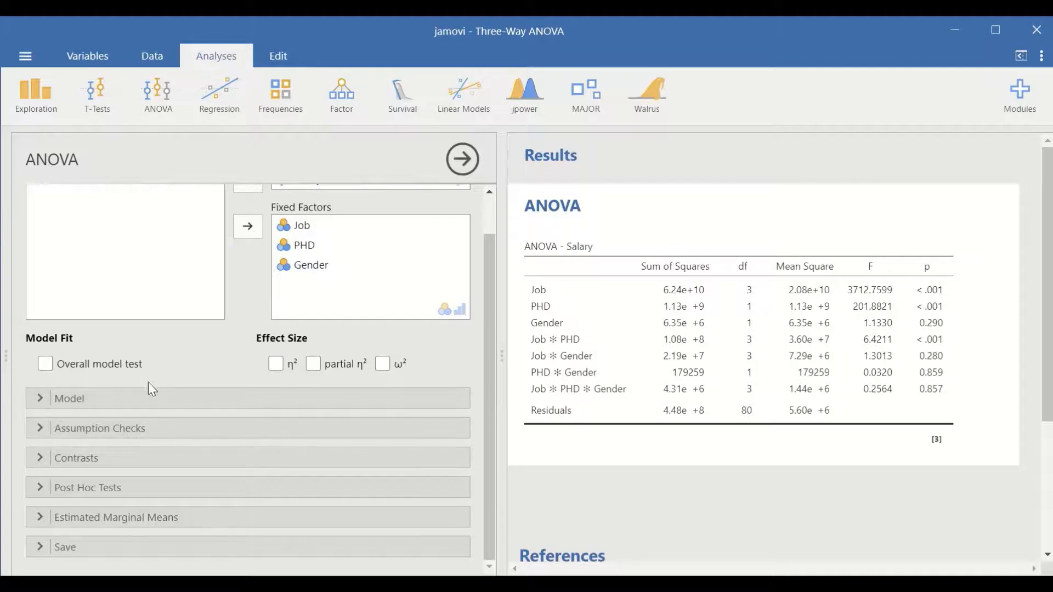
click(100, 399)
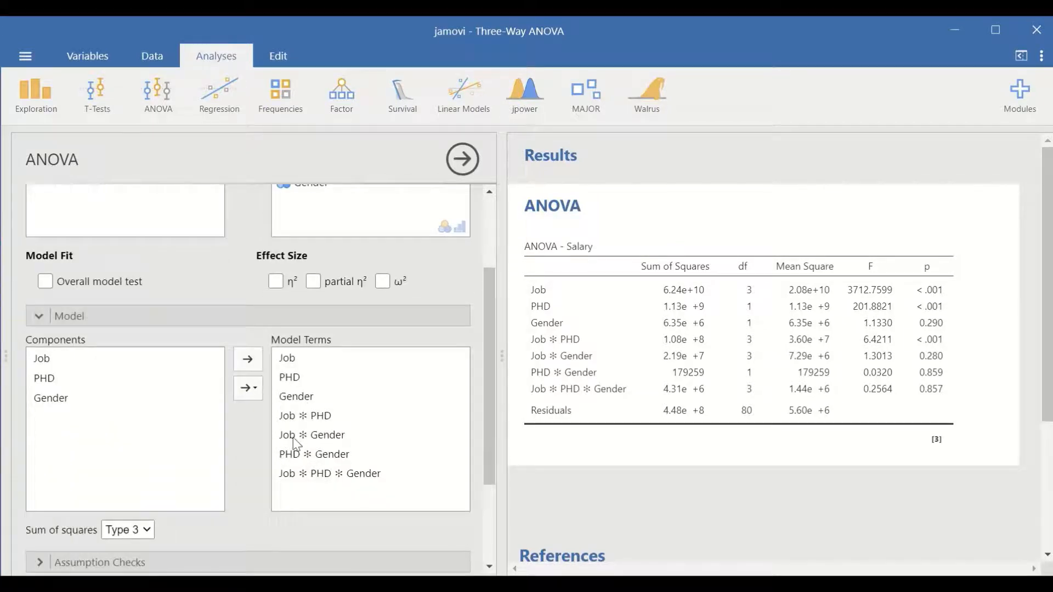
click(287, 359)
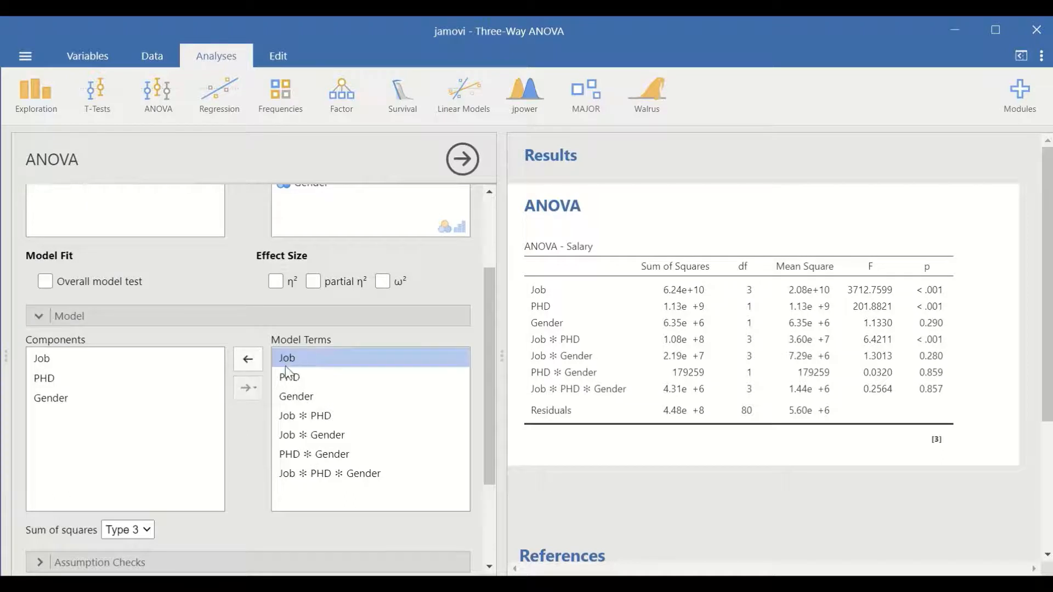
drag(289, 378, 289, 399)
click(289, 360)
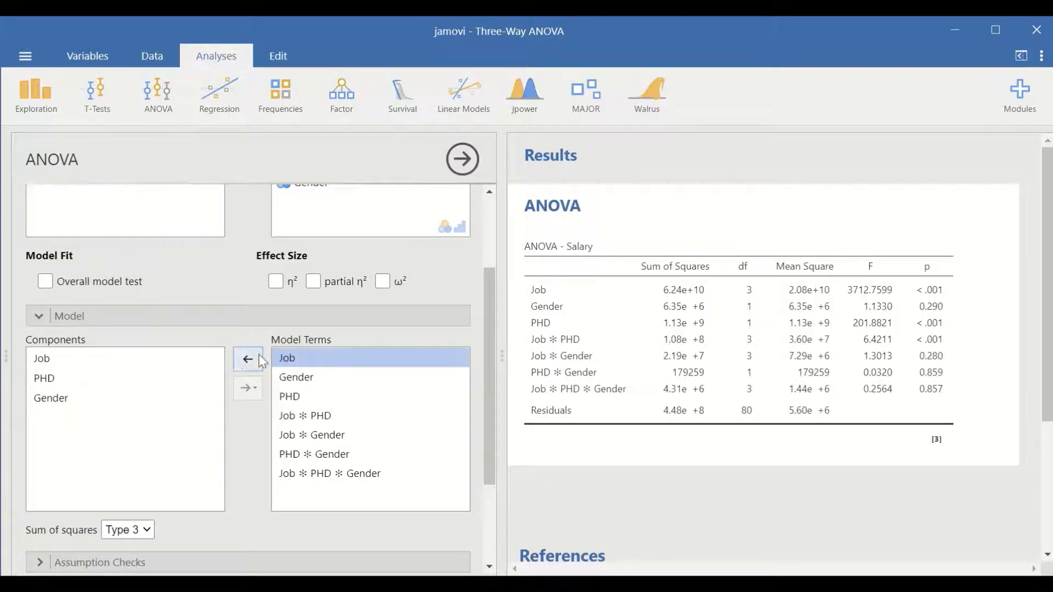
click(248, 361)
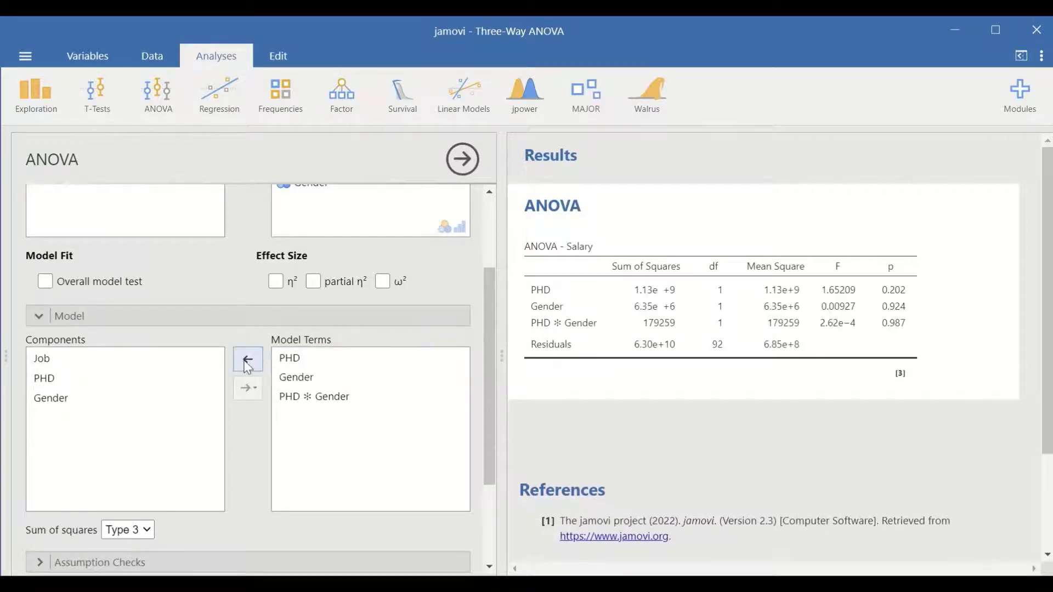
click(289, 359)
click(248, 360)
click(310, 369)
click(248, 360)
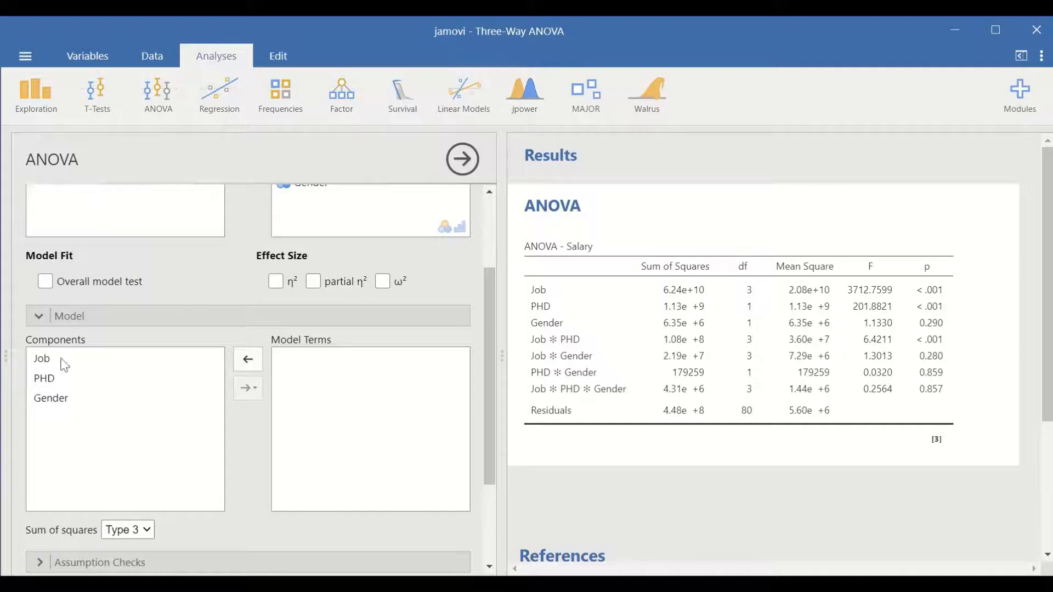
Add Job, PHD and Gender to the model terms as main effects.
click(44, 363)
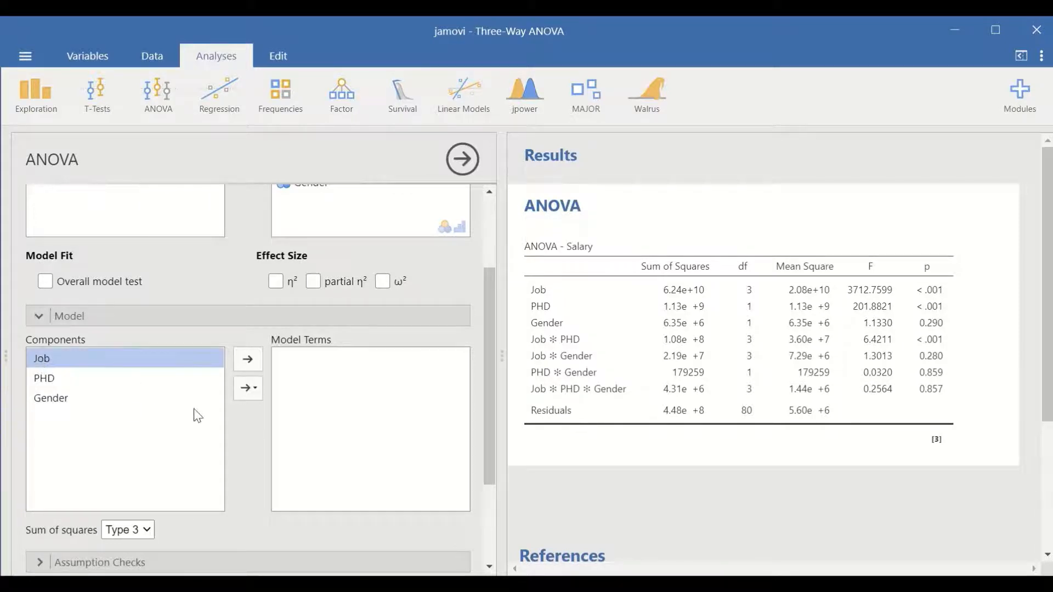
click(249, 362)
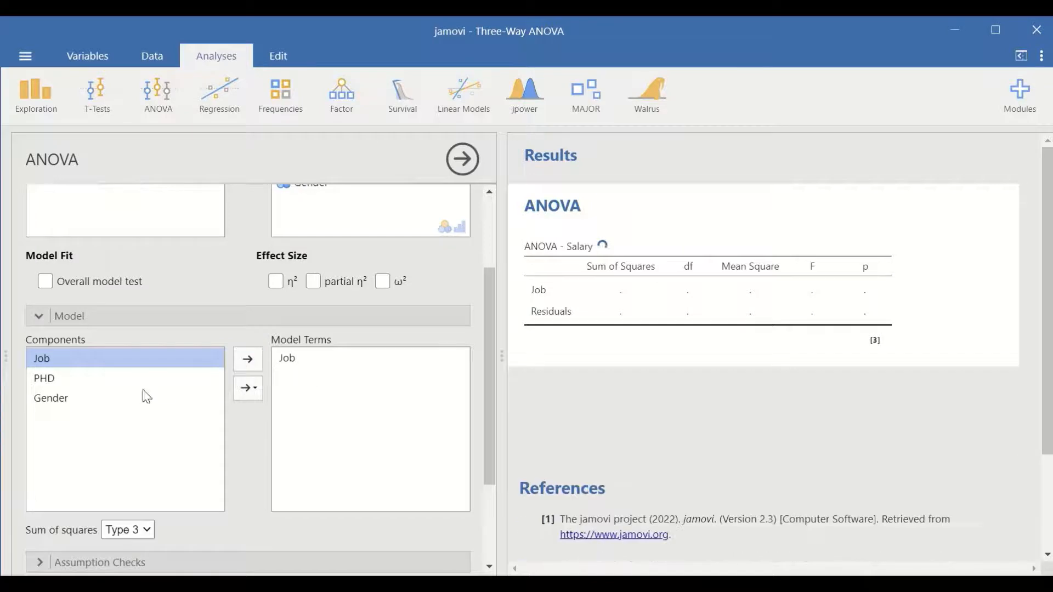
click(47, 384)
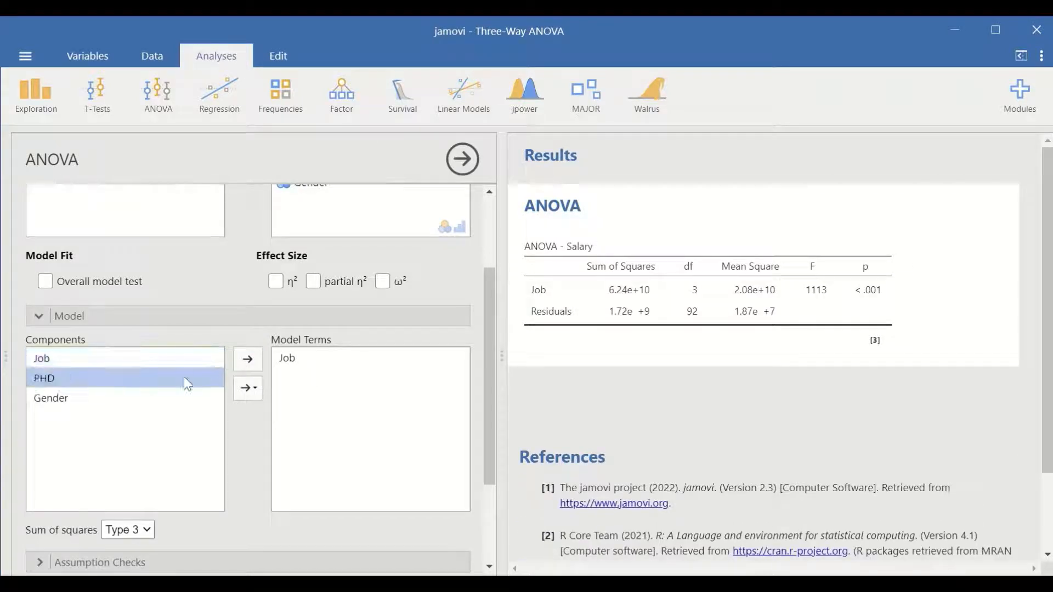
click(248, 359)
click(51, 406)
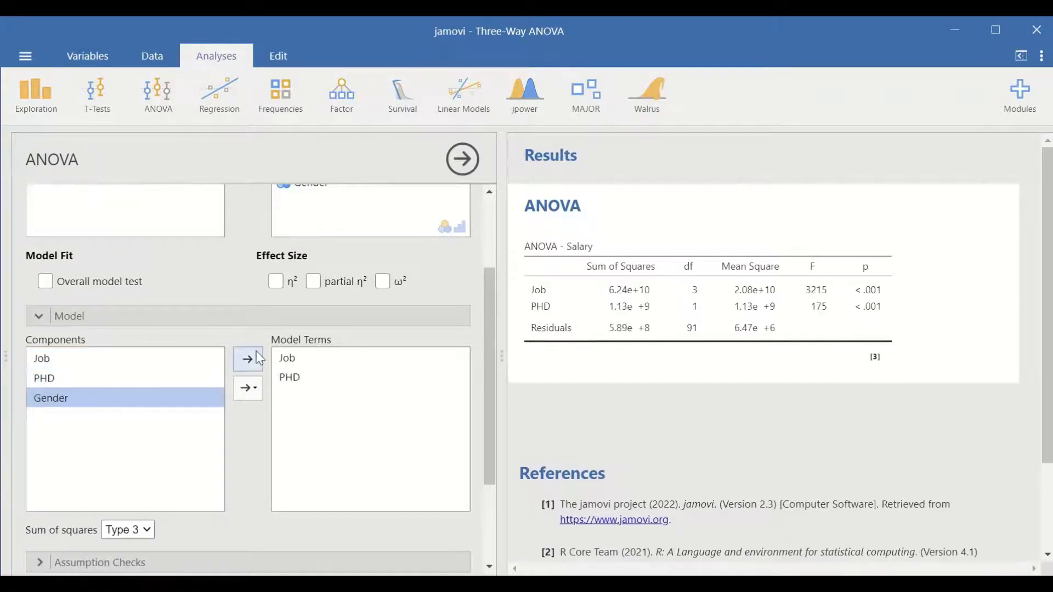
click(248, 360)
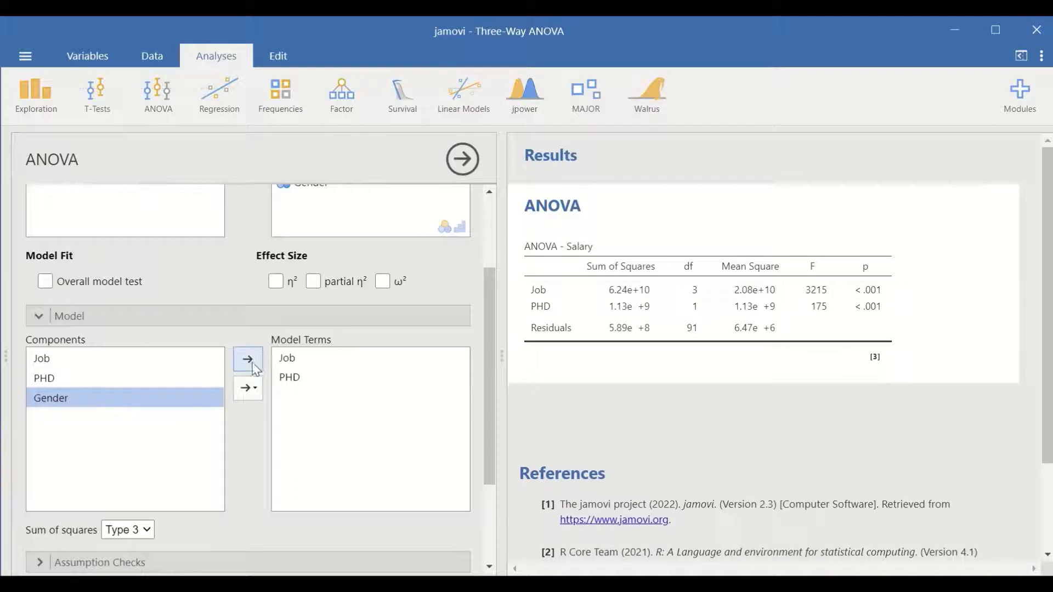
Add the two-way interactions Job * PHD, Job * Gender and PHD * Gender to the model terms.
click(56, 361)
ctrl+click(52, 380)
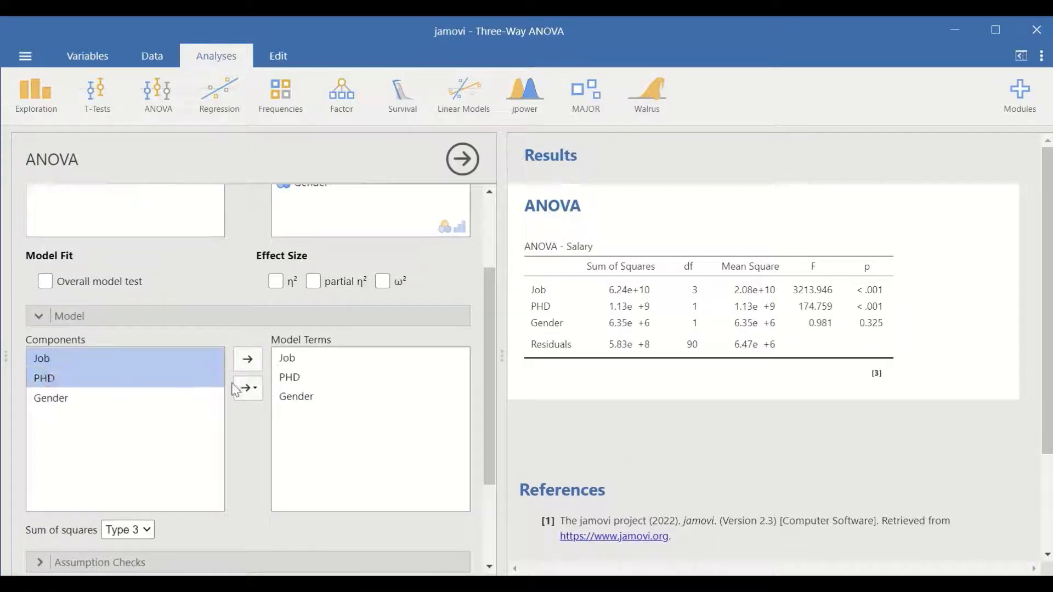
click(257, 396)
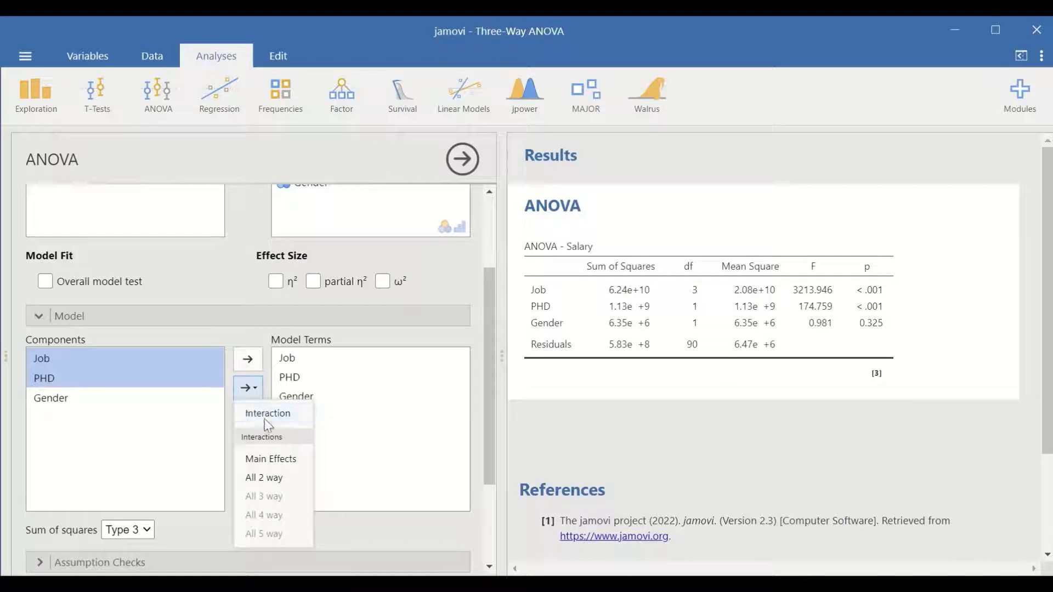
click(265, 417)
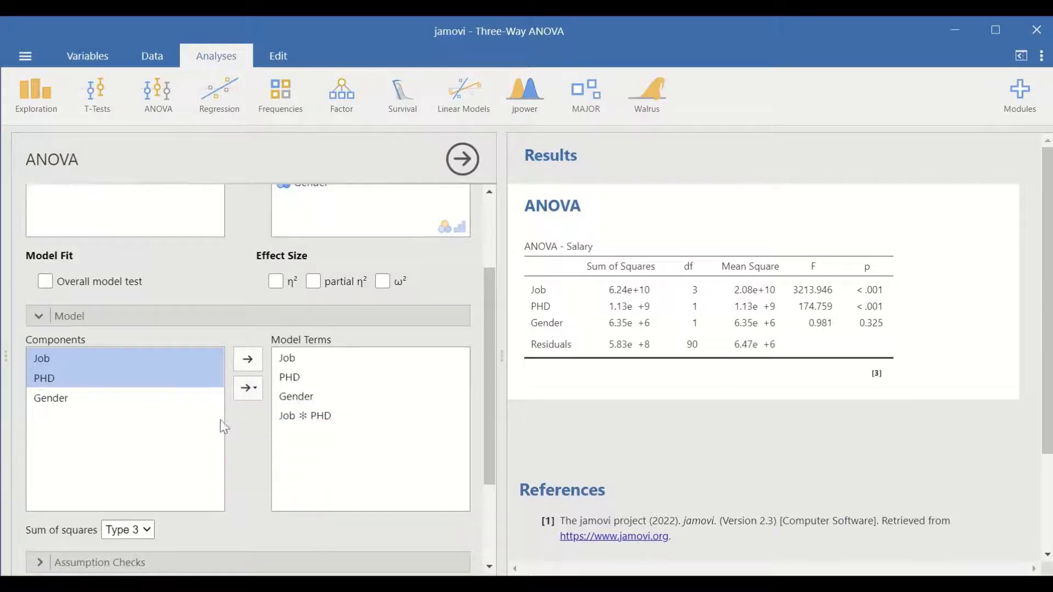
click(46, 358)
ctrl+click(50, 400)
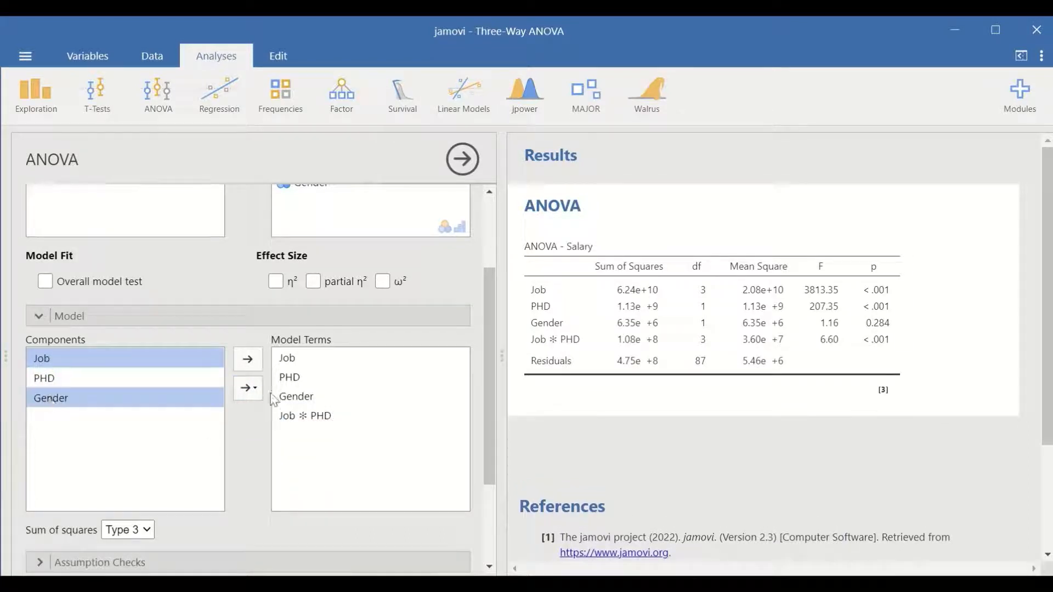
click(257, 391)
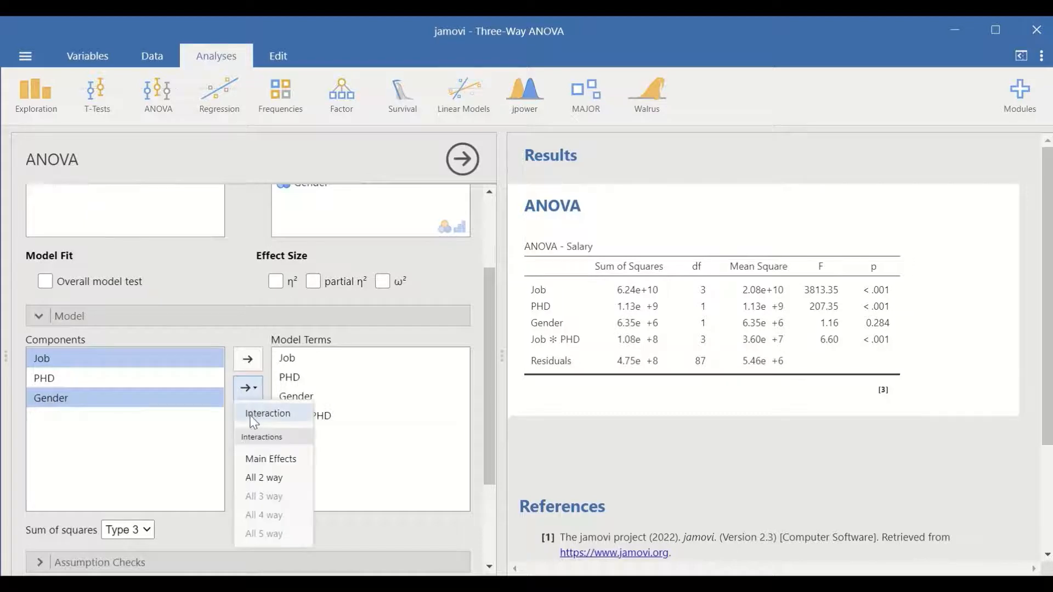
click(254, 418)
click(52, 383)
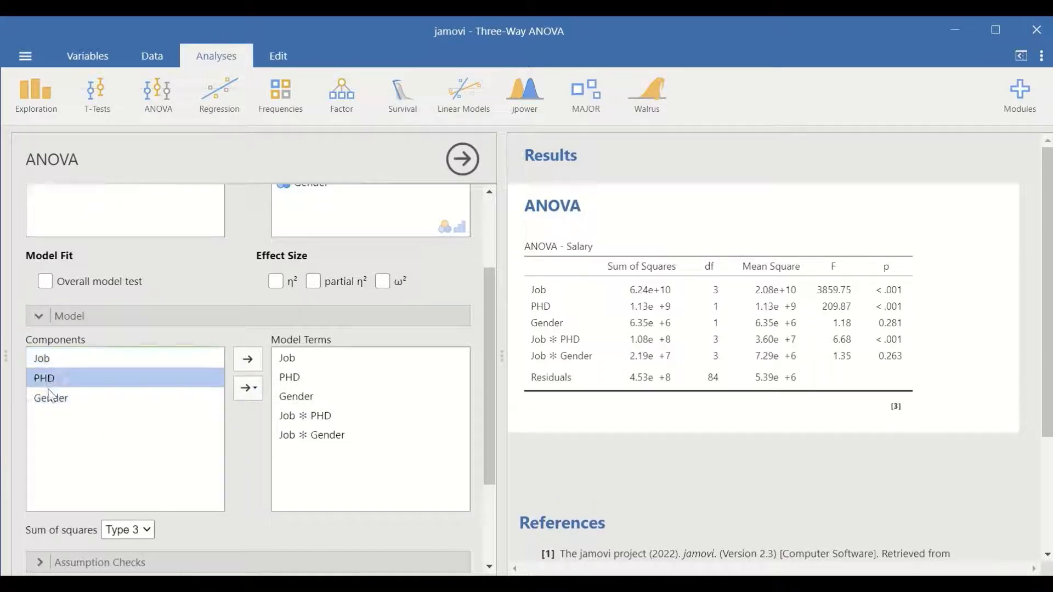
ctrl+click(51, 400)
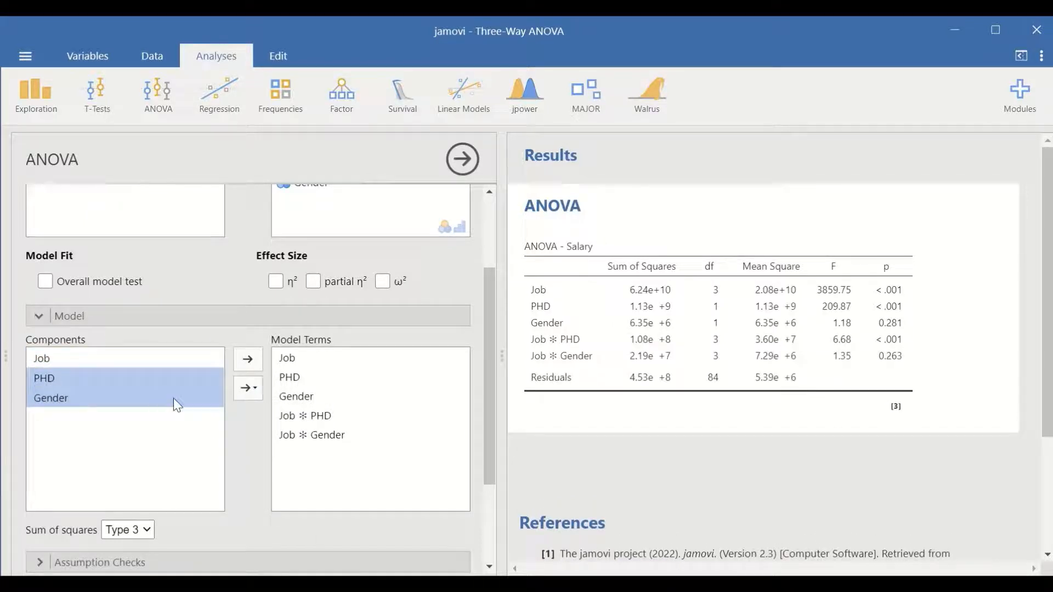
click(247, 388)
click(257, 414)
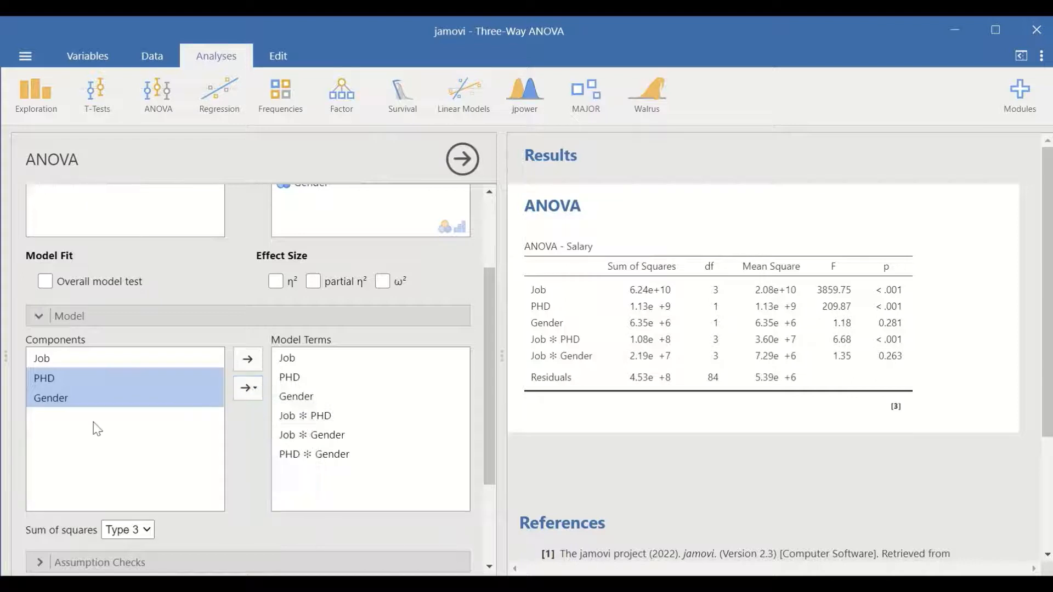
Add the three-way interaction Job * PHD * Gender to the model terms.
click(51, 360)
ctrl+click(49, 379)
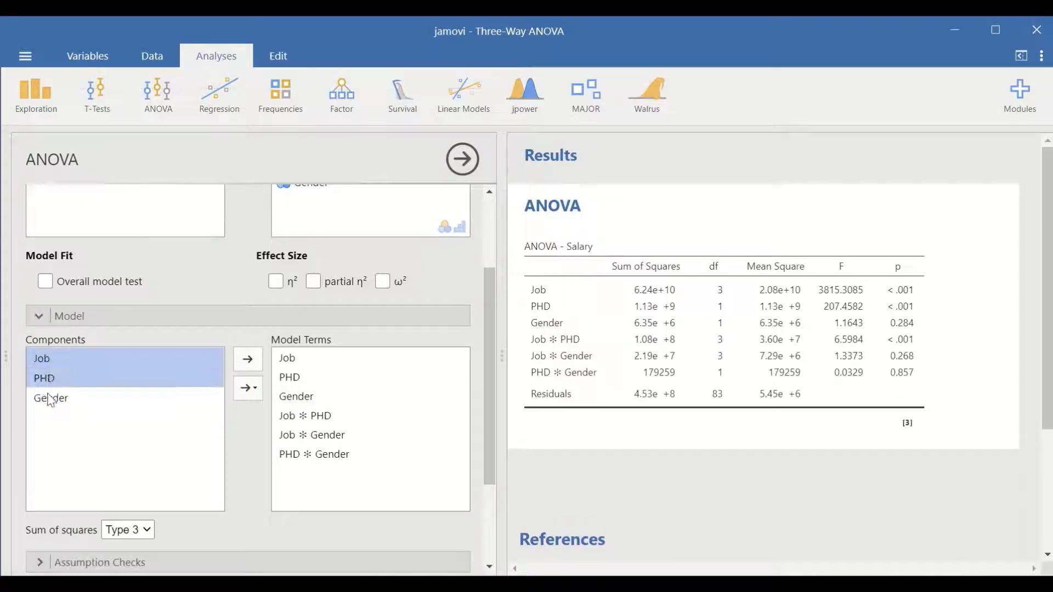
ctrl+click(52, 399)
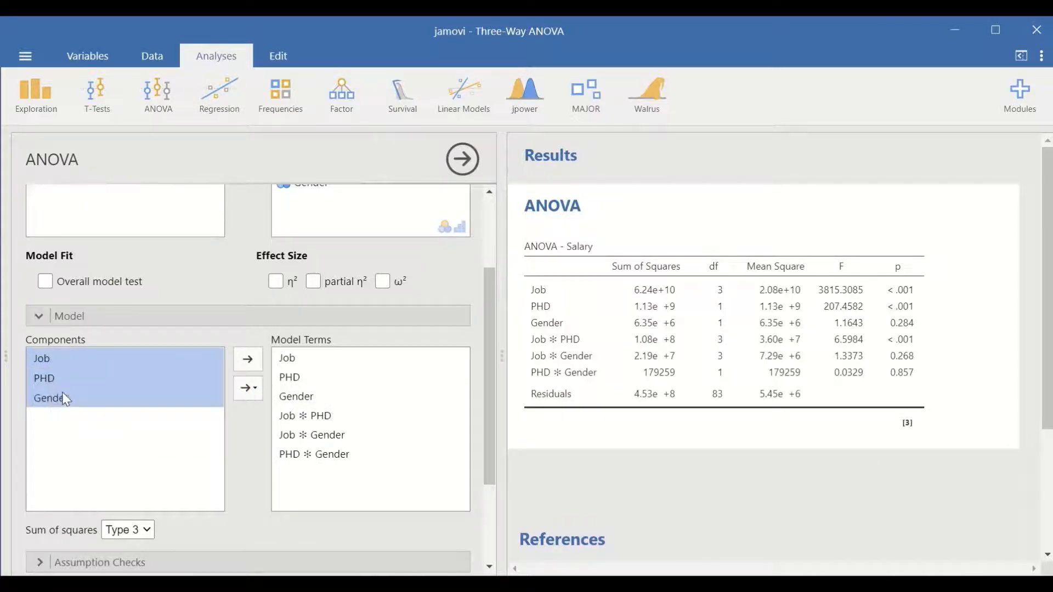
click(248, 387)
click(255, 413)
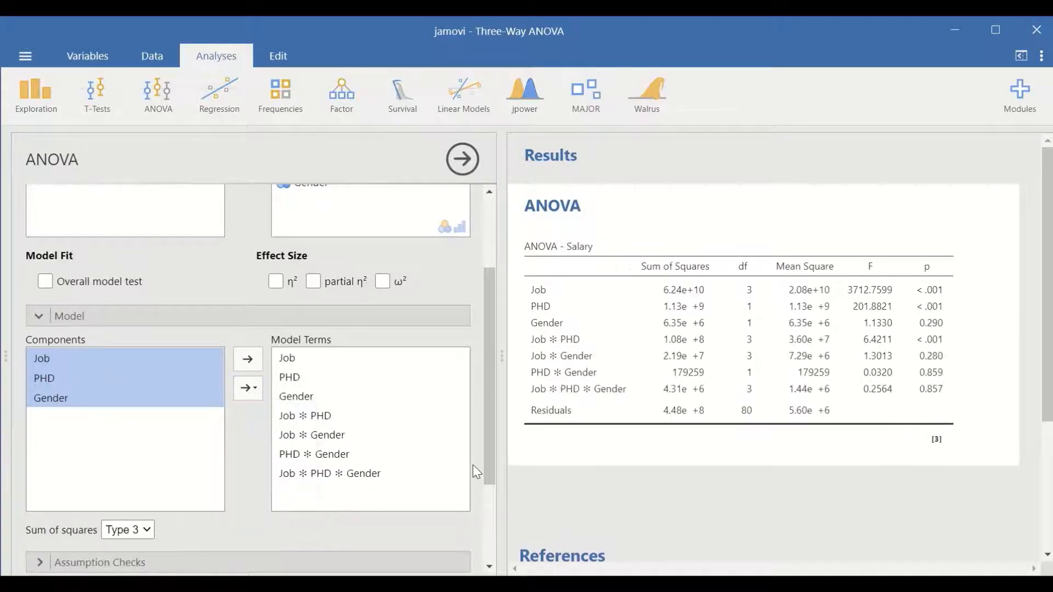
Enable the homogeneity test among the assumption checks and review the Levene's test table in the results.
scroll(393, 351, down, 3)
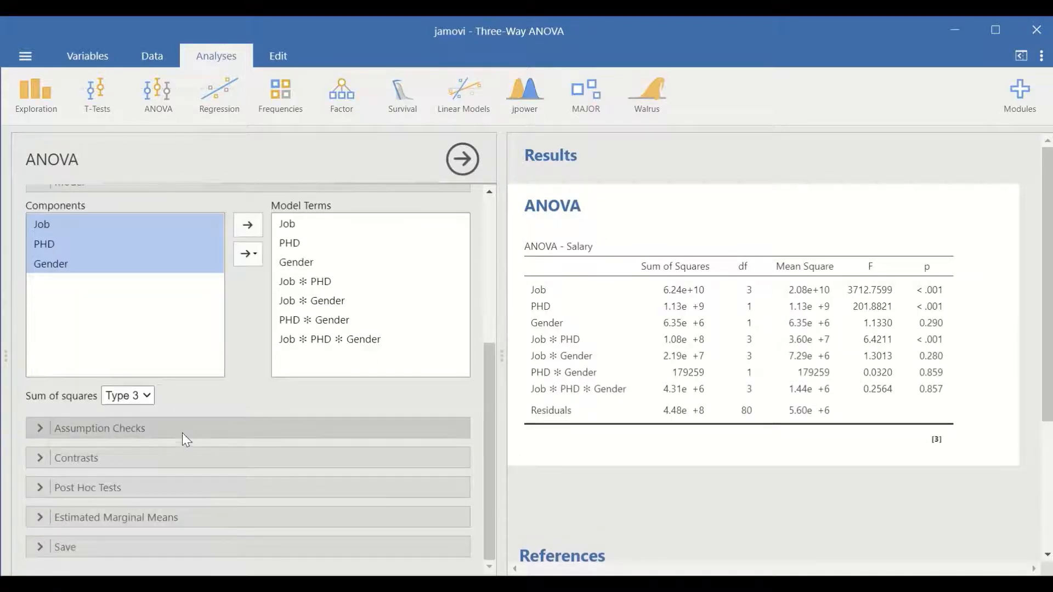
click(159, 427)
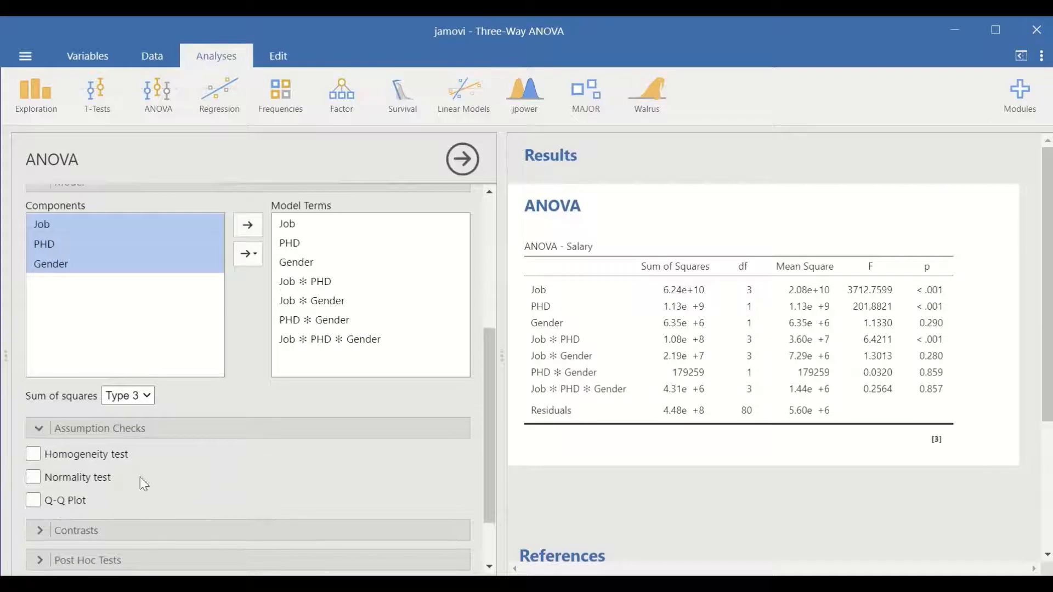
scroll(137, 439, down, 2)
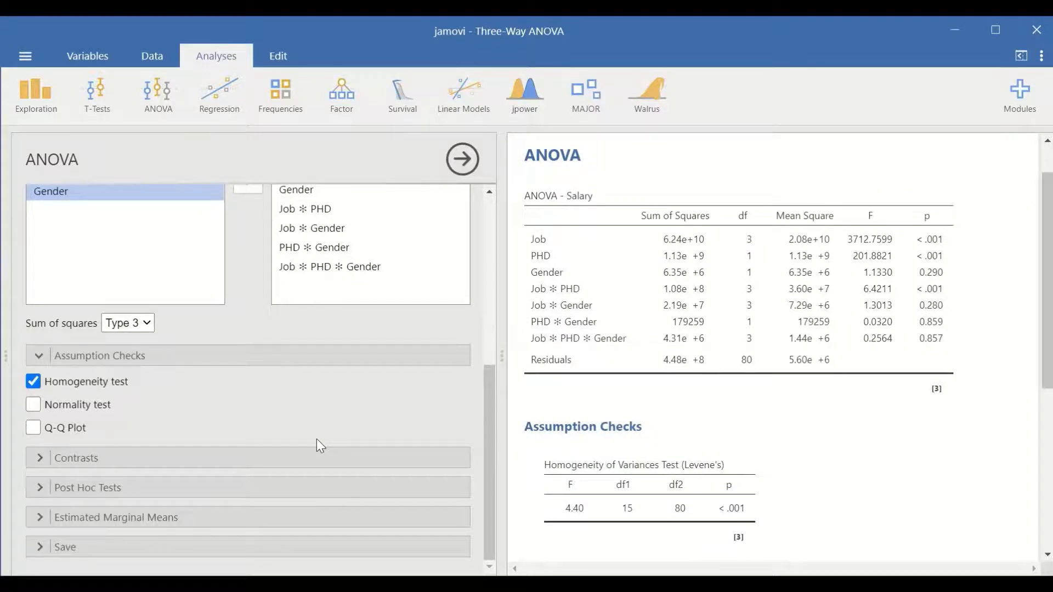
scroll(621, 529, down, 3)
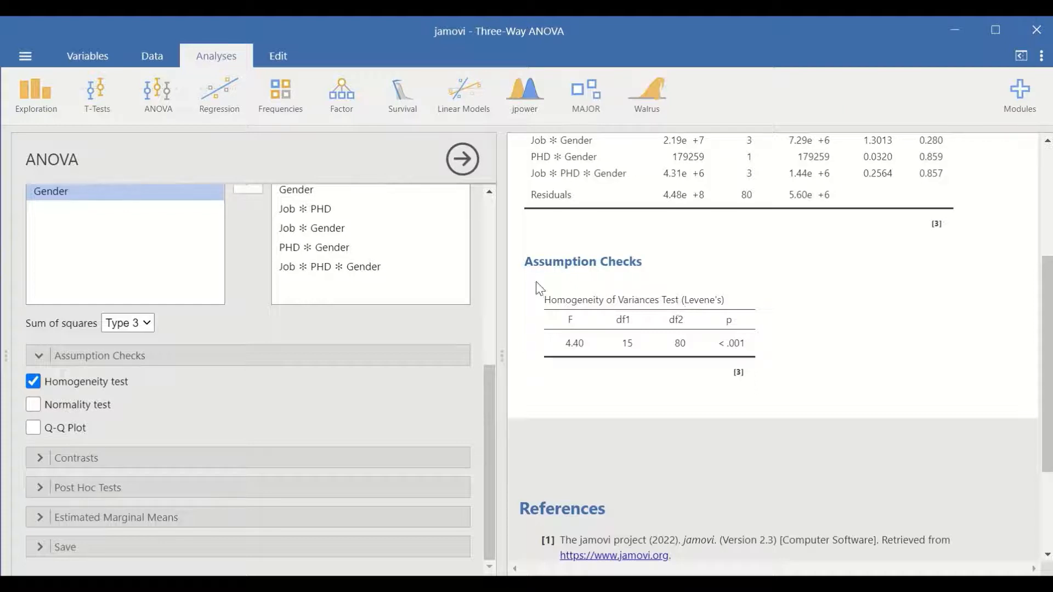
scroll(537, 285, down, 3)
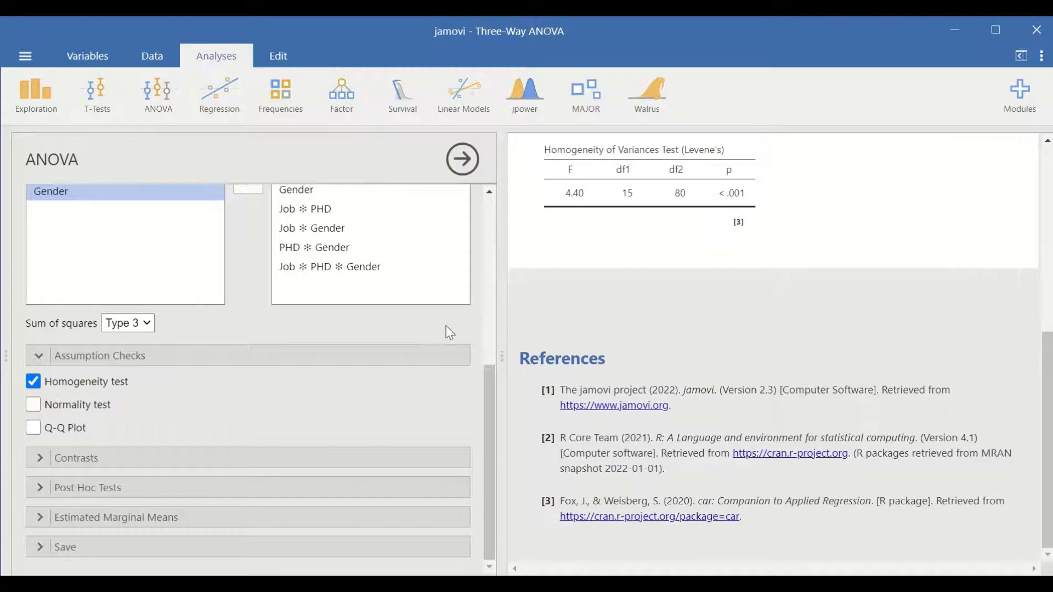
Check the contrast settings offered for Job, PHD and Gender.
click(122, 458)
scroll(352, 454, down, 2)
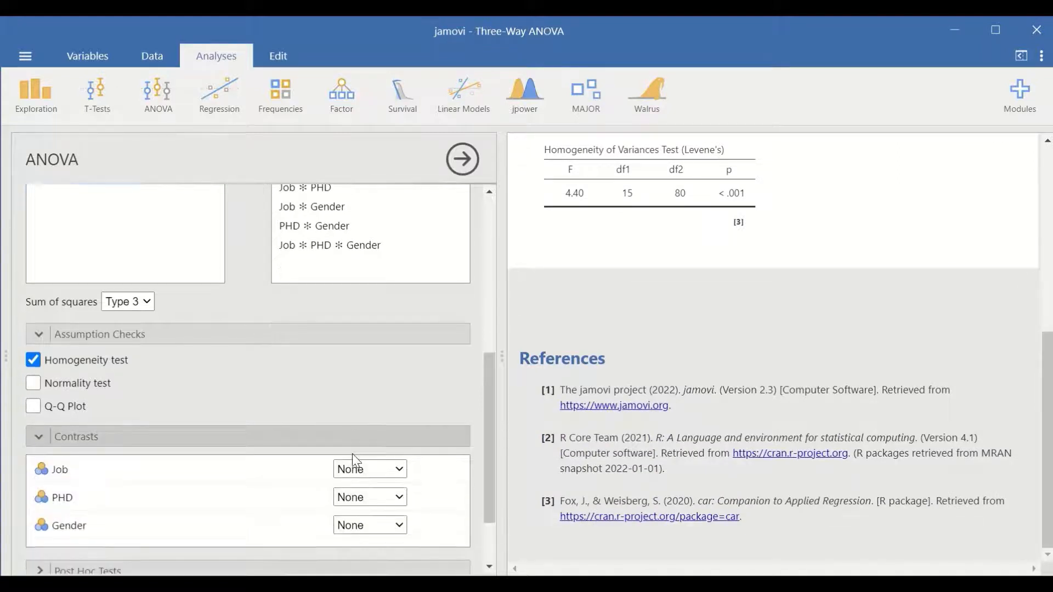
click(88, 379)
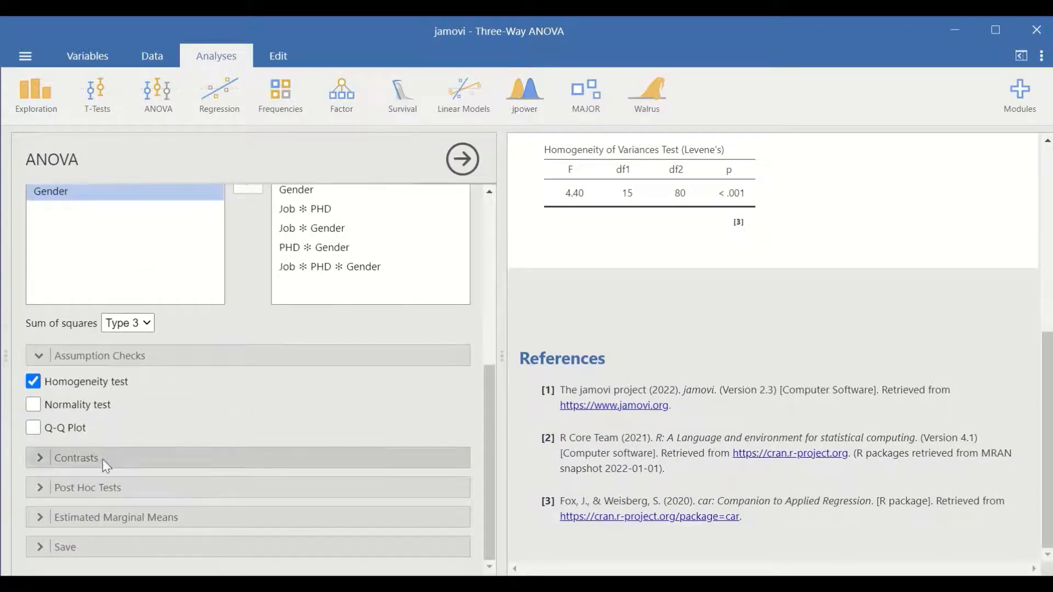
Add Job to the terms compared in the post hoc tests.
click(112, 488)
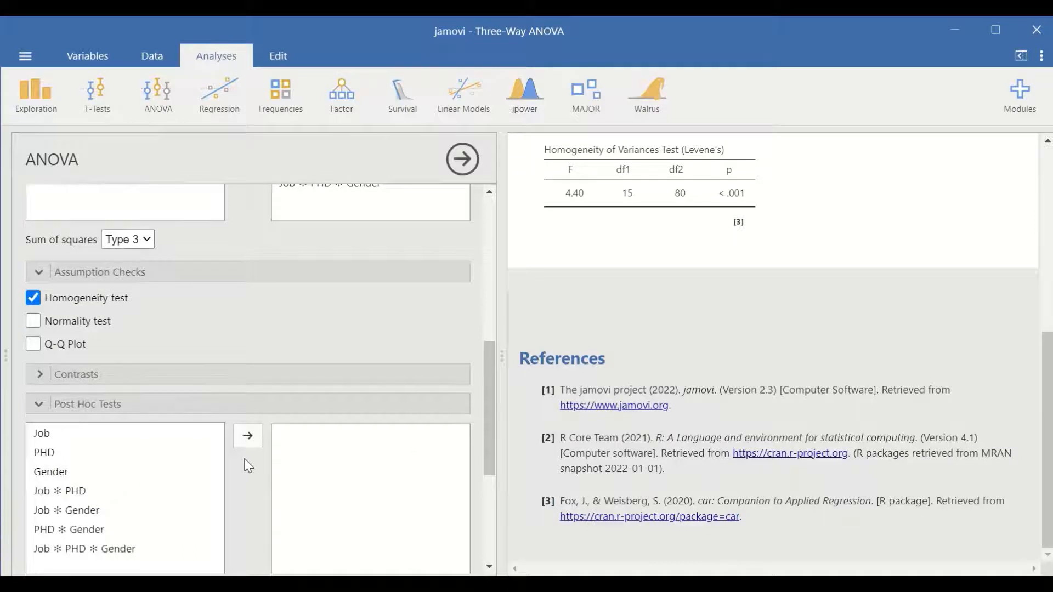
scroll(245, 463, down, 2)
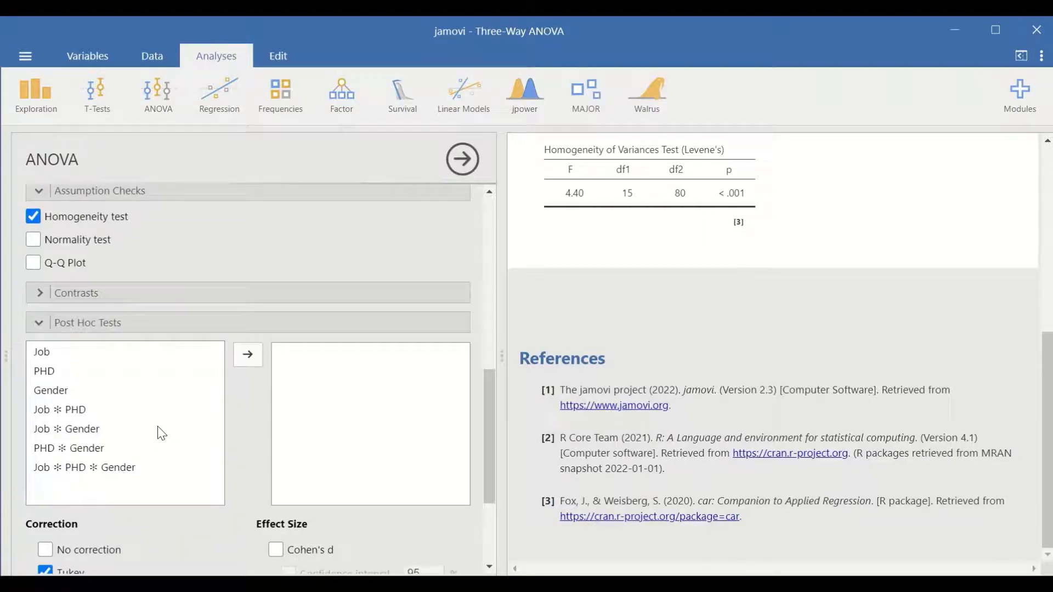
click(45, 356)
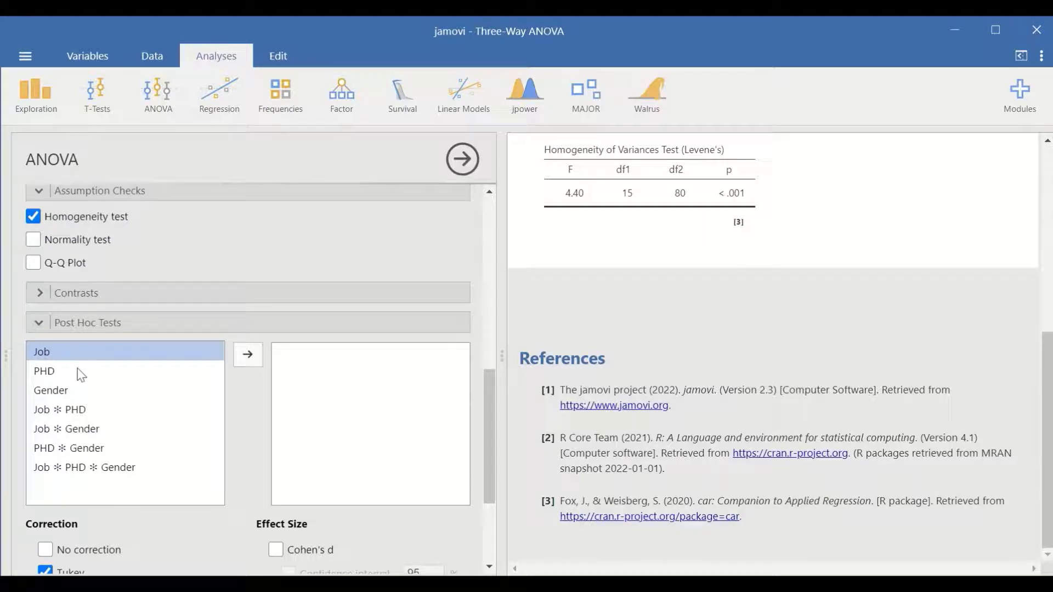
click(248, 354)
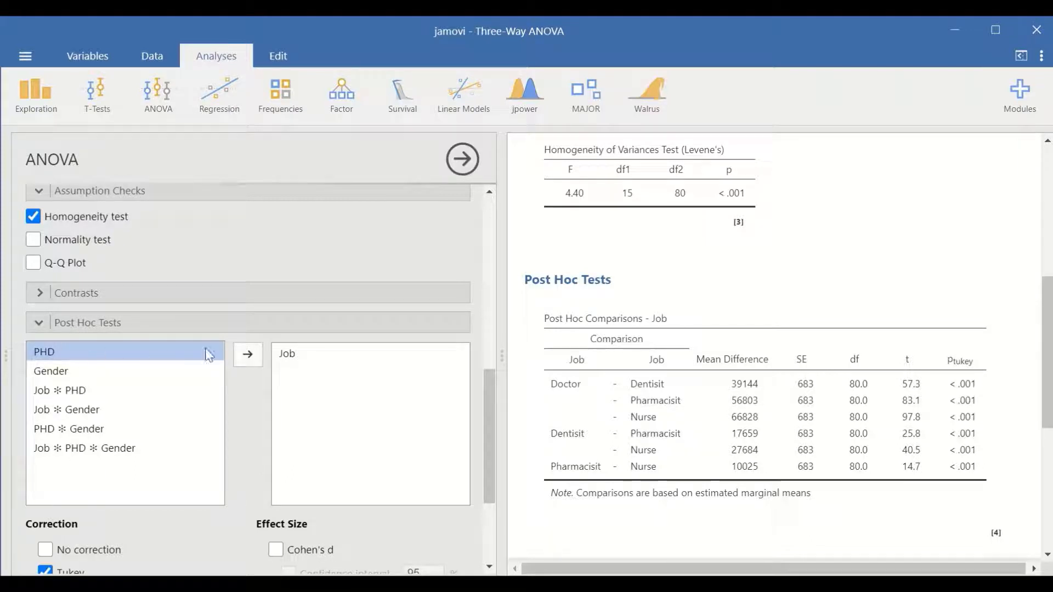
Add the PHD and Gender main effects to the post hoc test terms.
click(48, 371)
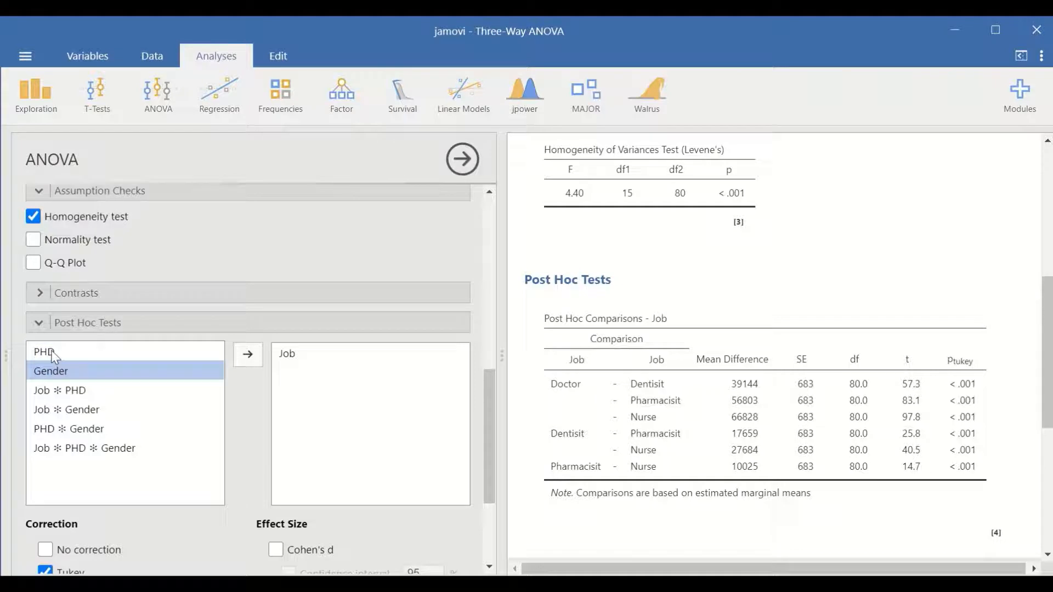
ctrl+click(49, 351)
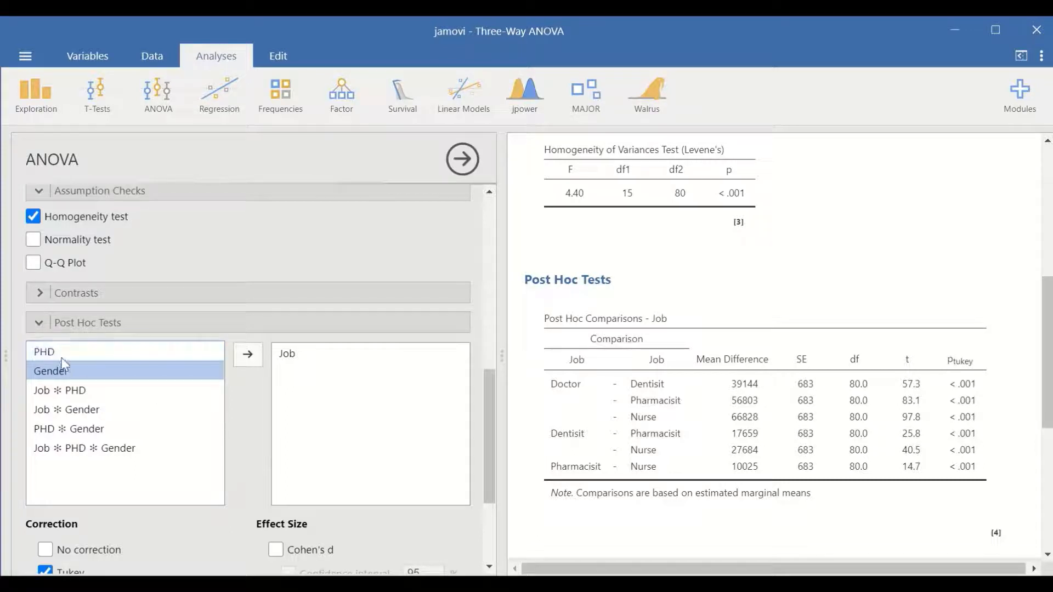
click(46, 357)
ctrl+click(52, 377)
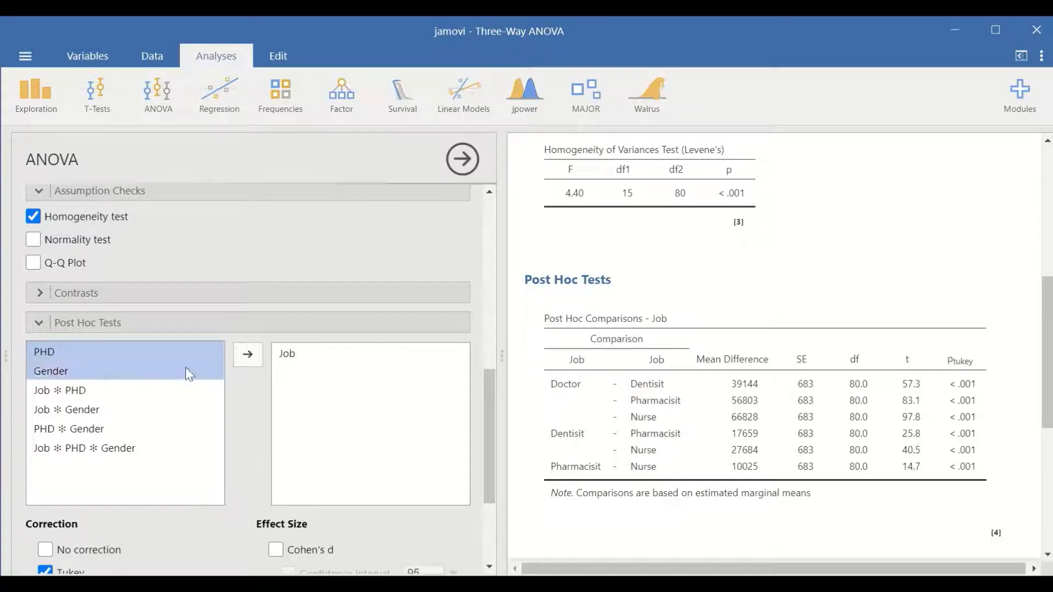
click(249, 357)
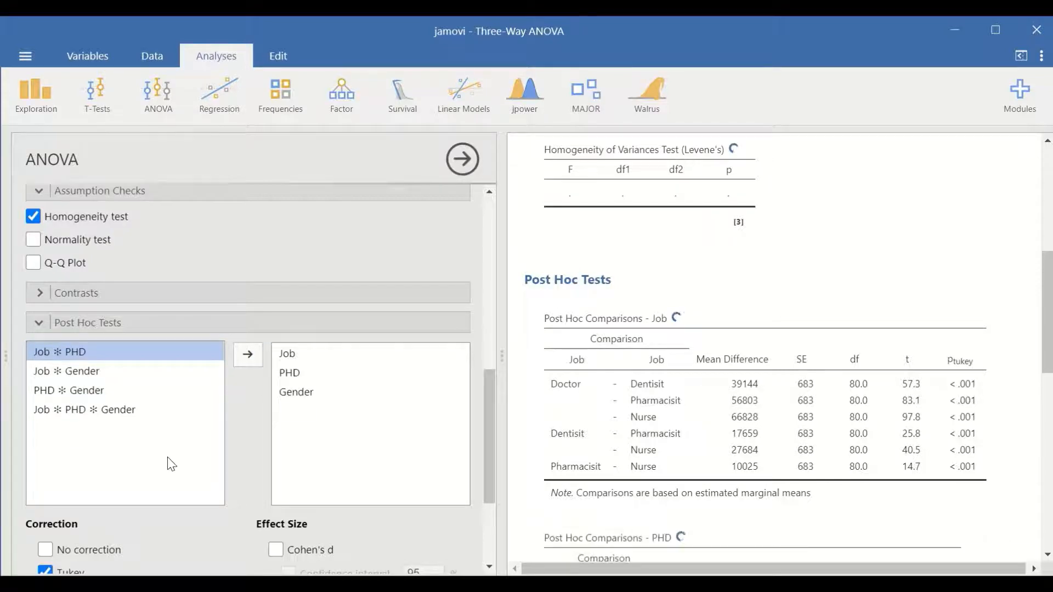
Add the interactions Job * PHD, Job * Gender, PHD * Gender and Job * PHD * Gender to the post hoc test terms.
ctrl+click(81, 373)
ctrl+click(81, 393)
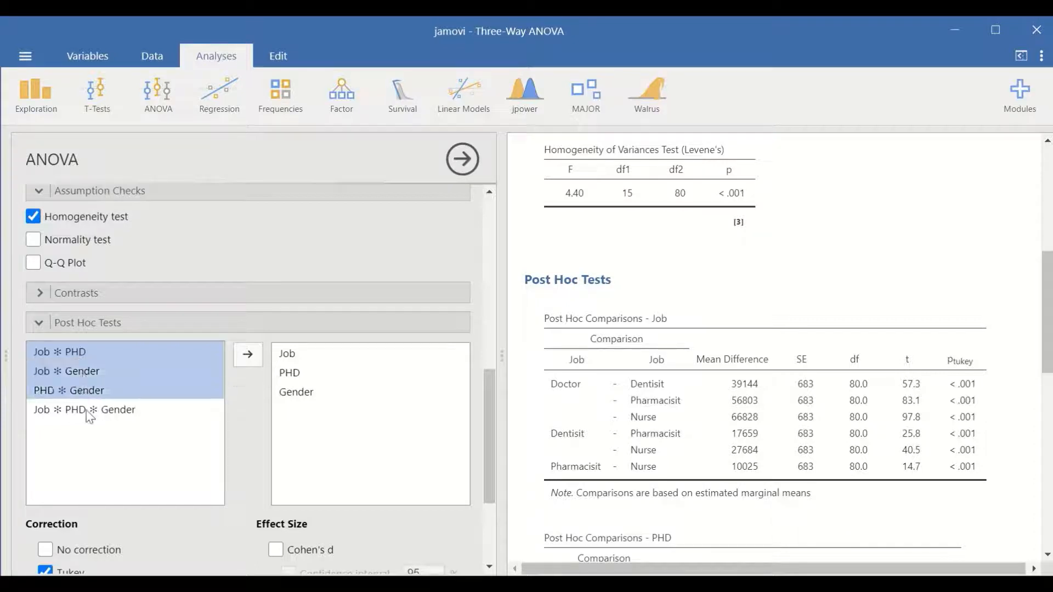
ctrl+click(82, 411)
click(252, 358)
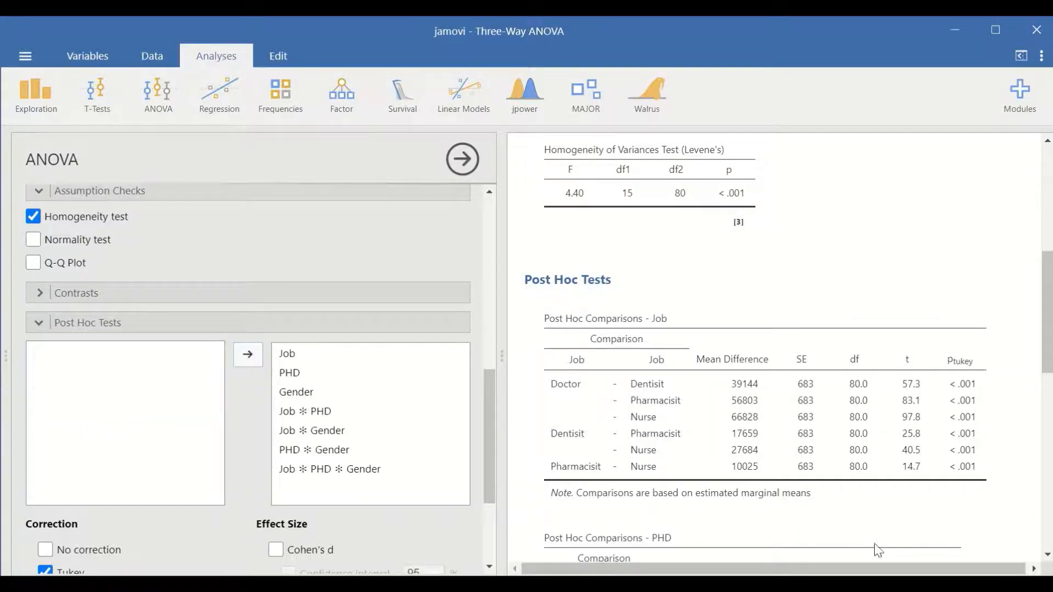
Look over the start of the post hoc results and the correction and effect size options for the post hoc tests.
scroll(881, 449, down, 5)
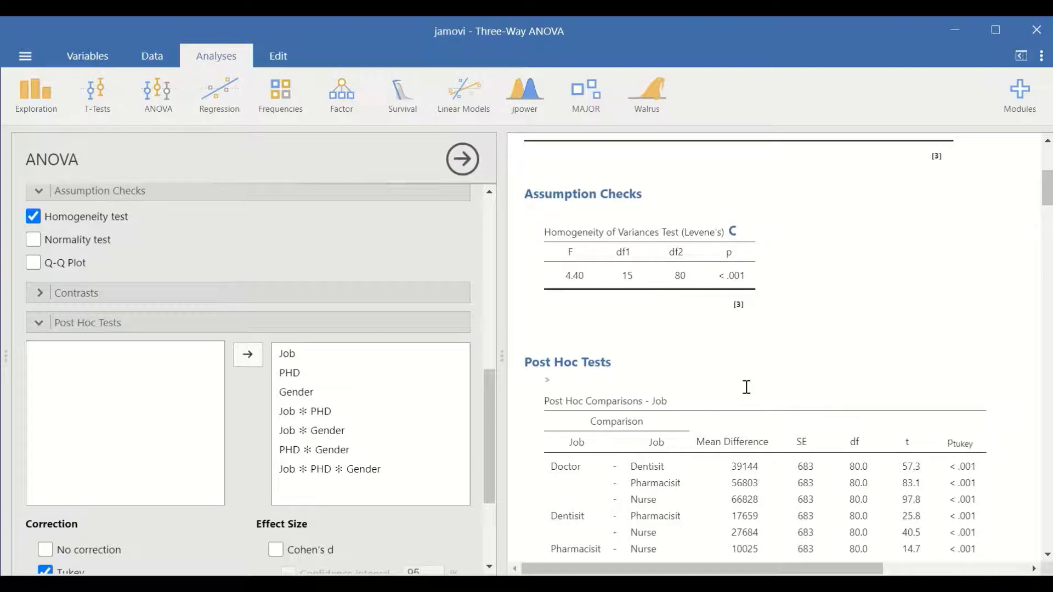
scroll(729, 416, down, 3)
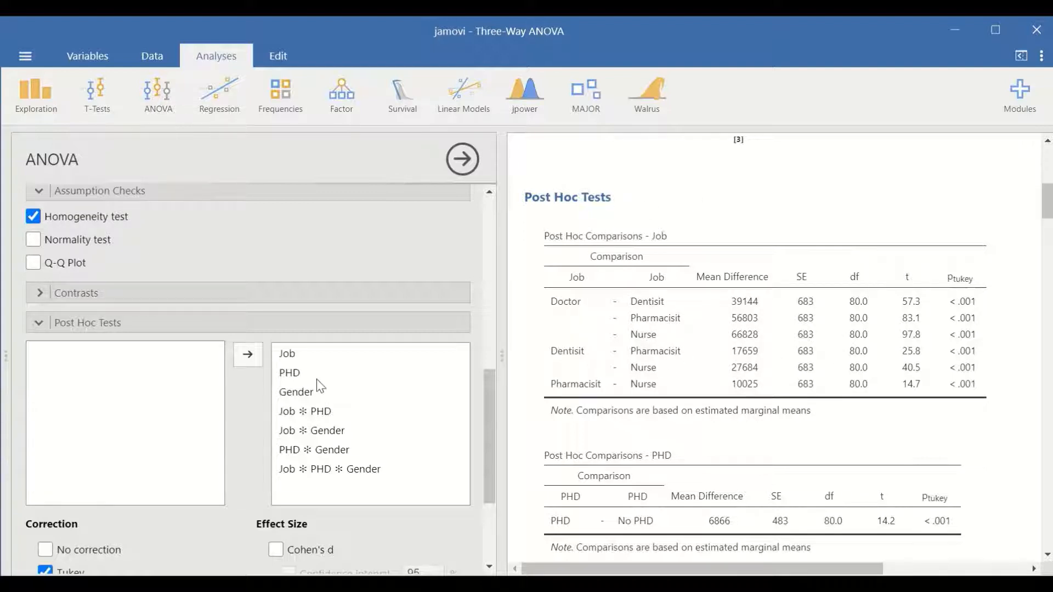
scroll(320, 387, down, 3)
scroll(74, 483, down, 1)
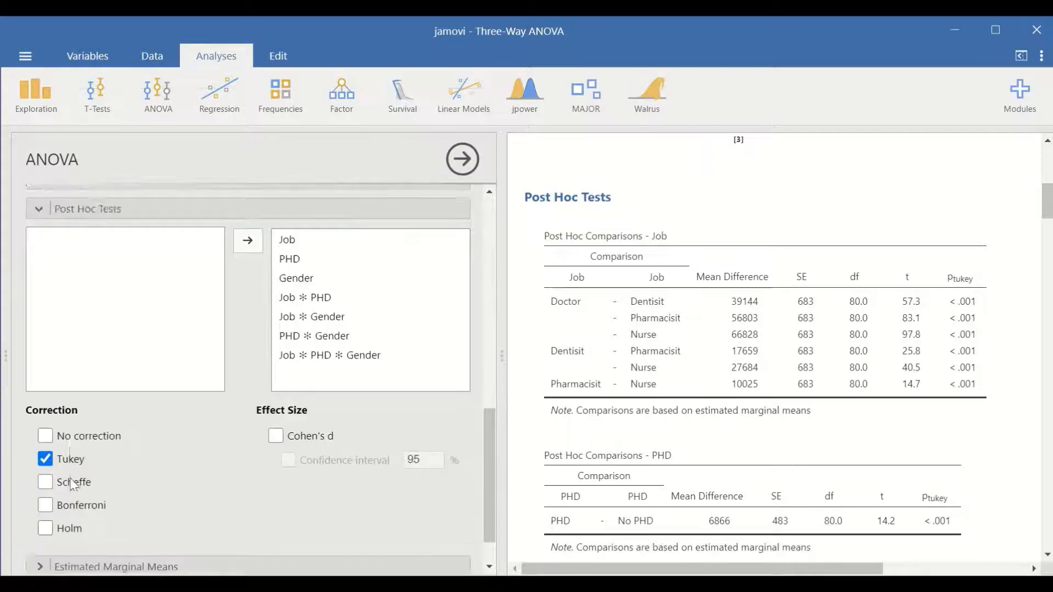
scroll(77, 482, down, 1)
scroll(740, 379, up, 3)
scroll(746, 375, down, 4)
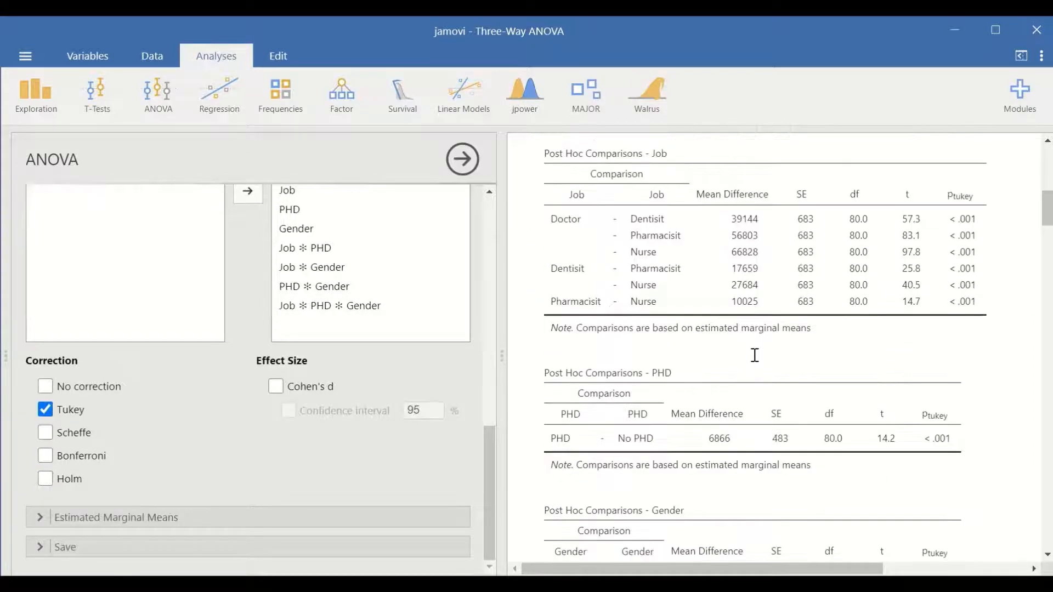
Review the mean differences and Tukey p-values in the post hoc comparisons for Job, PHD and Gender.
scroll(755, 356, up, 3)
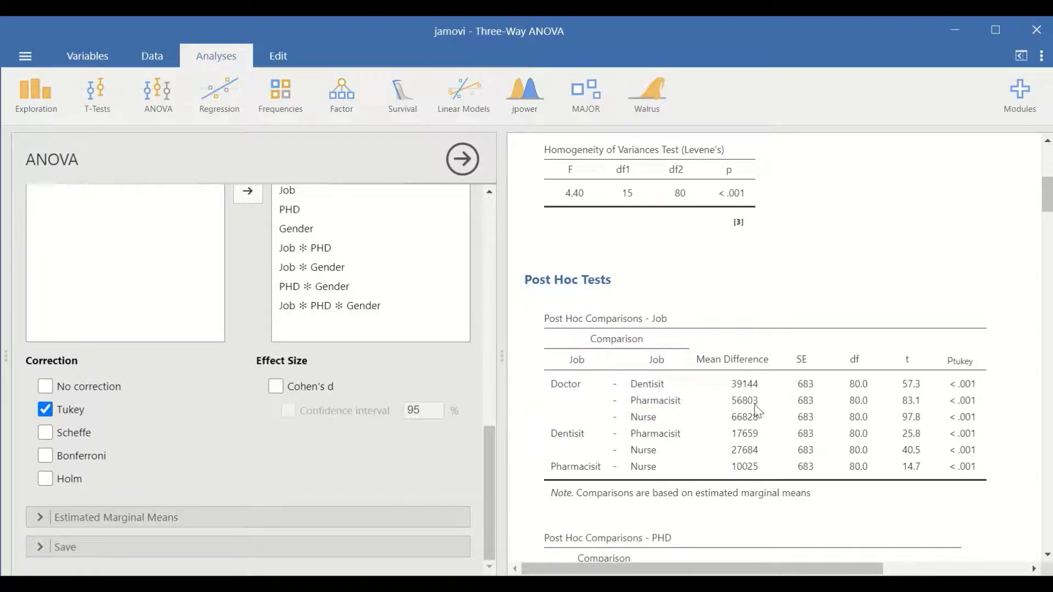
scroll(757, 410, down, 3)
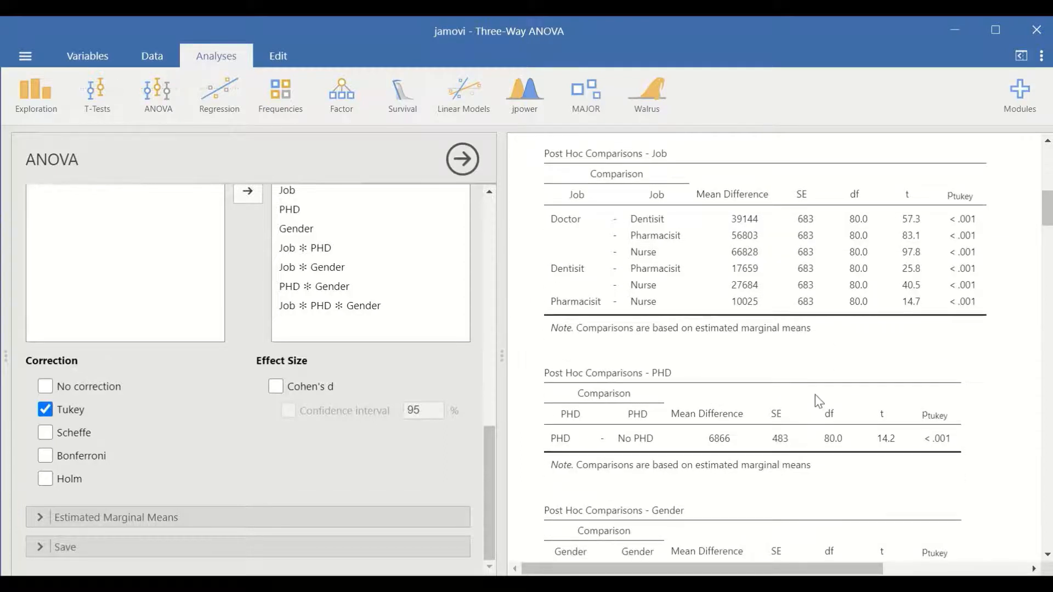
scroll(831, 389, down, 2)
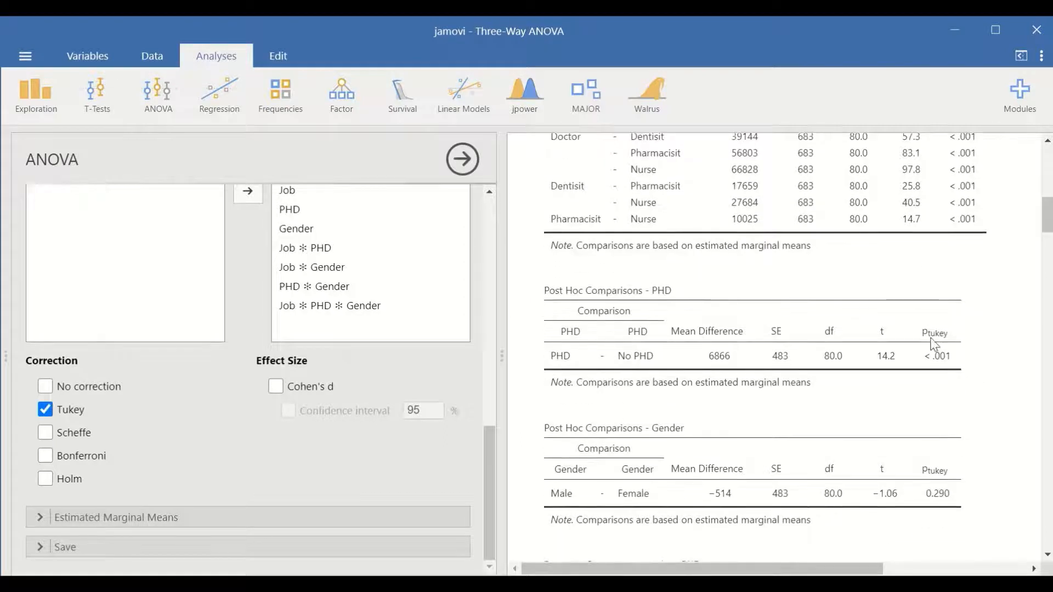
scroll(921, 359, down, 3)
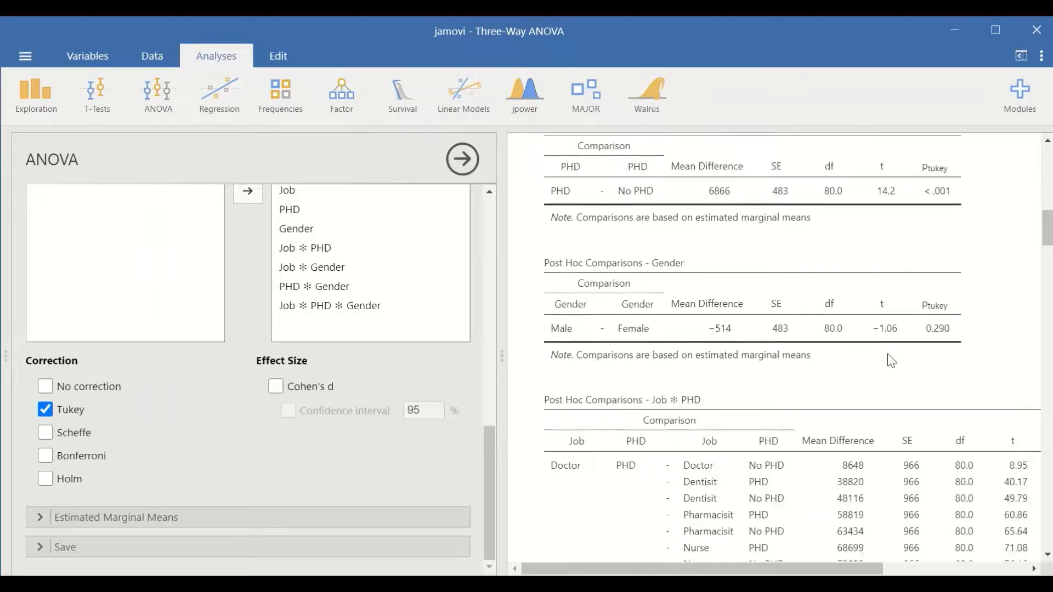
scroll(742, 331, up, 2)
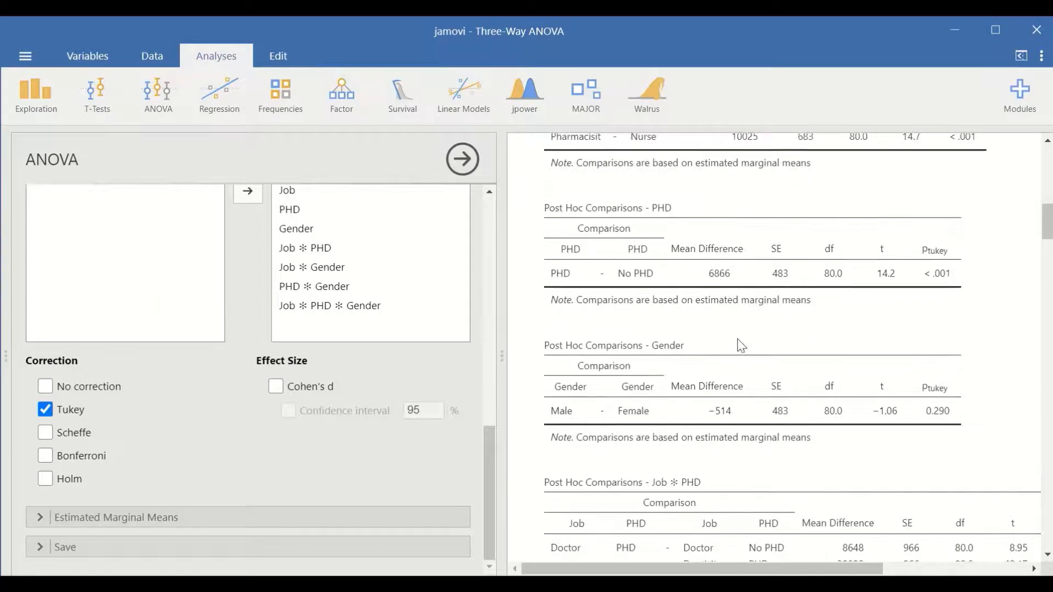
scroll(735, 346, down, 2)
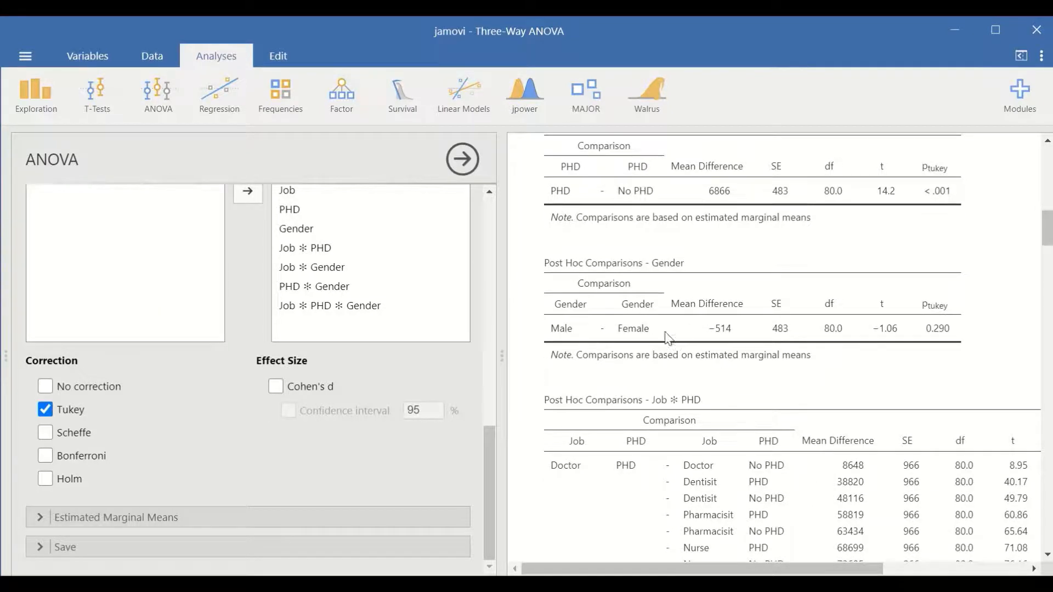
scroll(713, 337, down, 1)
scroll(729, 339, down, 1)
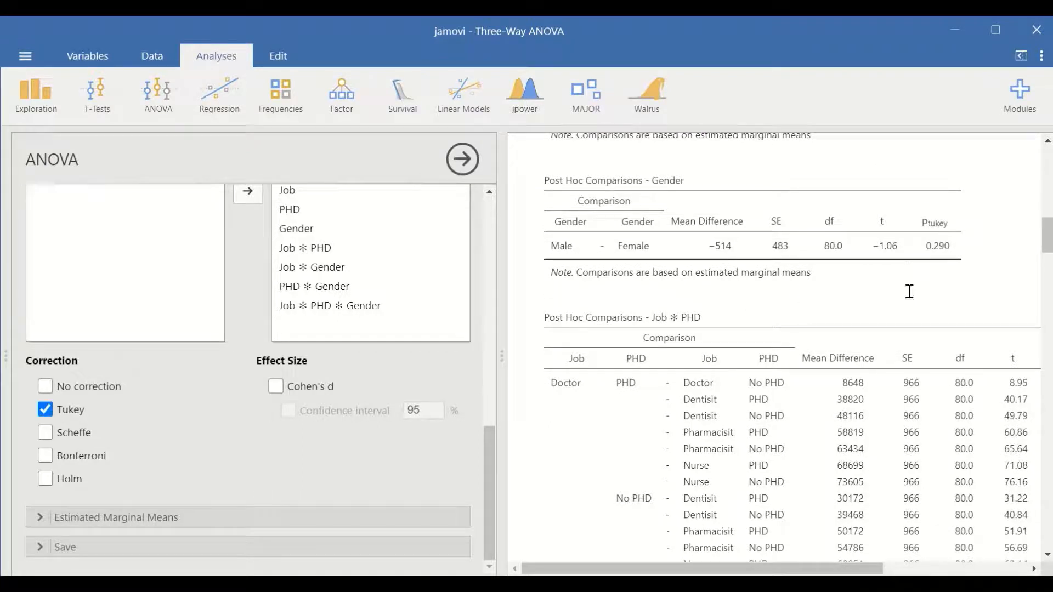
Examine the Job * PHD post hoc comparison table, including its Tukey p-value column.
scroll(899, 315, down, 2)
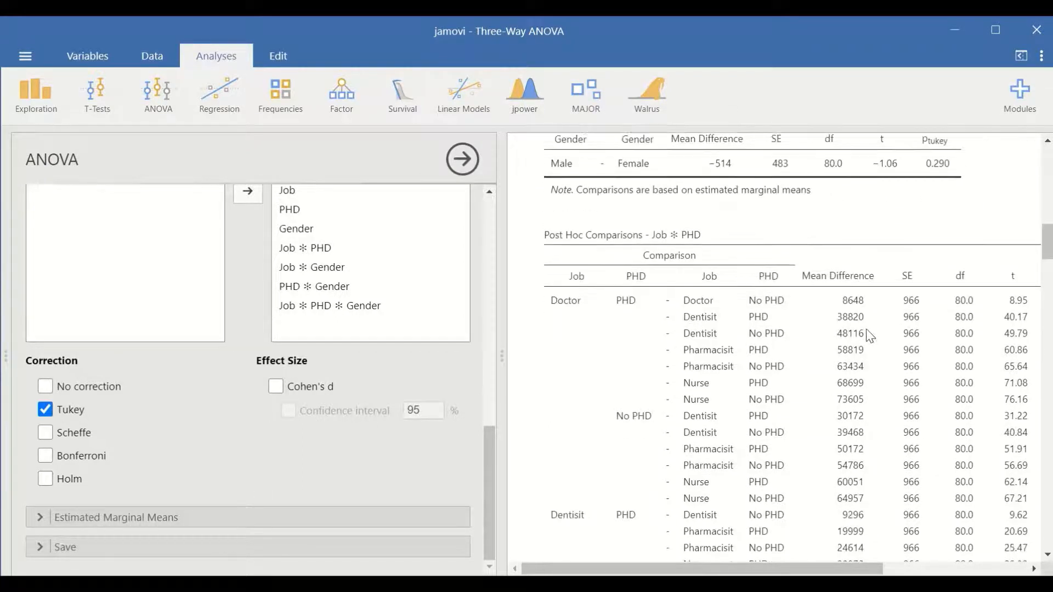
scroll(866, 336, down, 6)
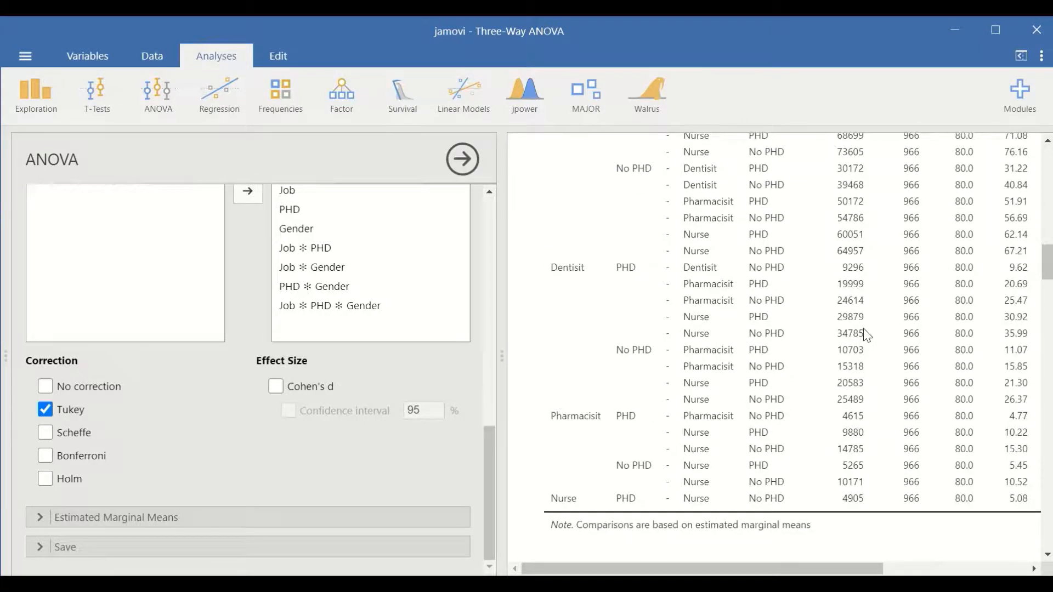
scroll(867, 340, up, 2)
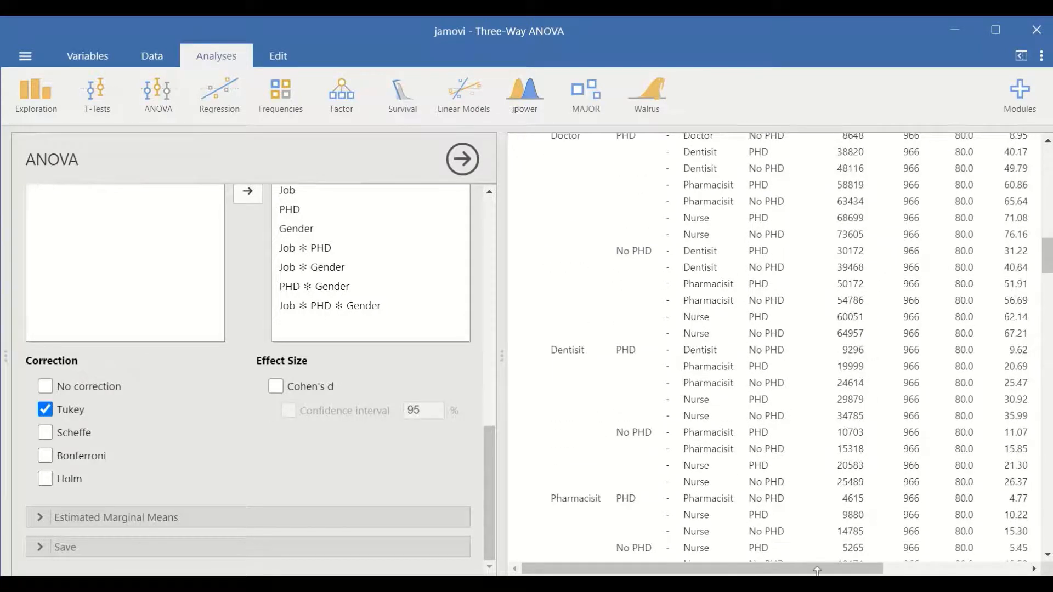
scroll(801, 543, up, 4)
drag(769, 573, 707, 540)
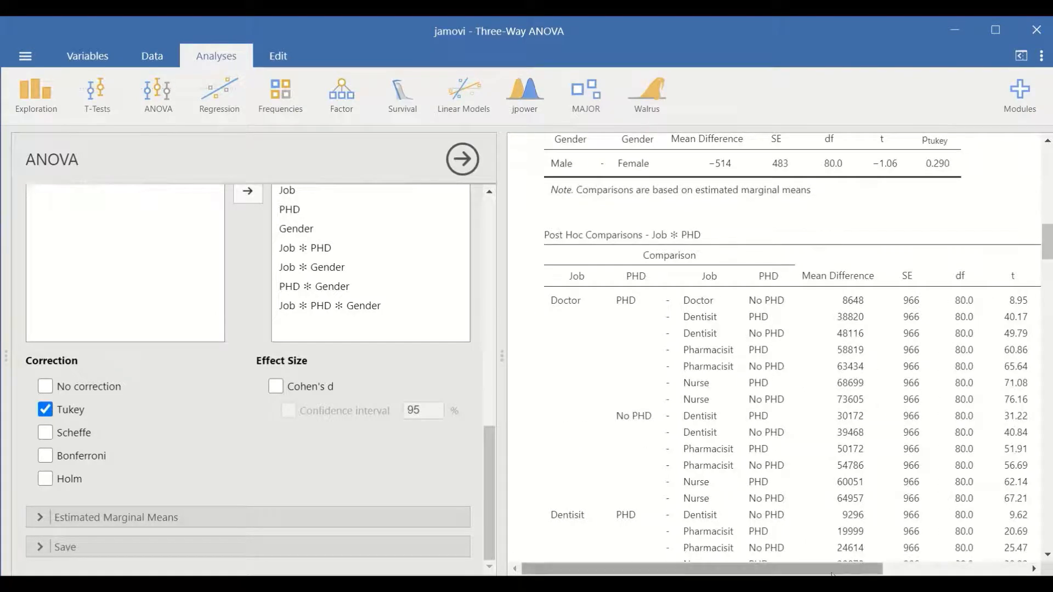
drag(836, 571, 938, 554)
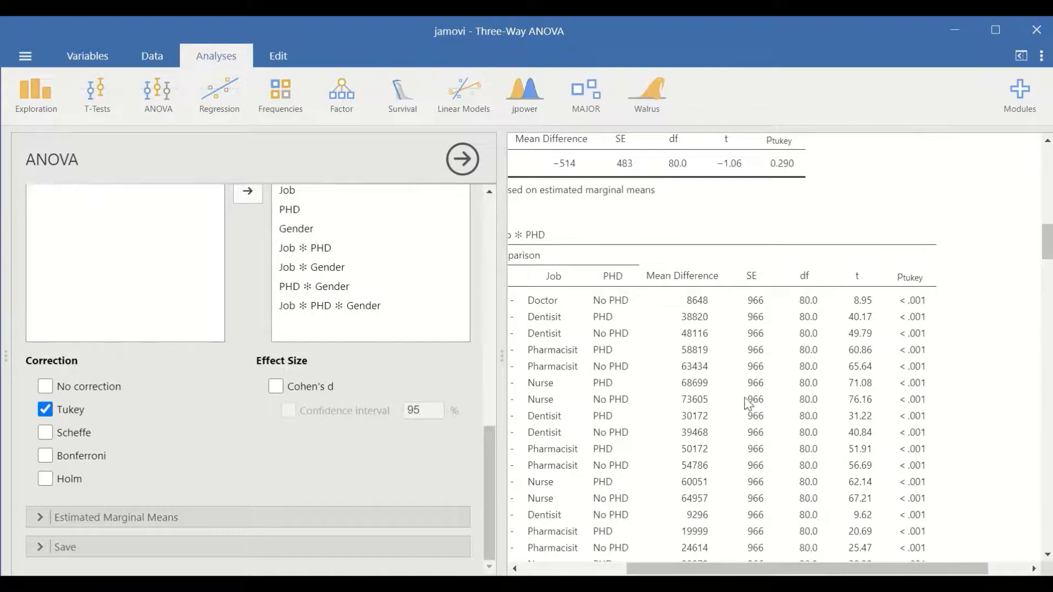
scroll(922, 417, down, 3)
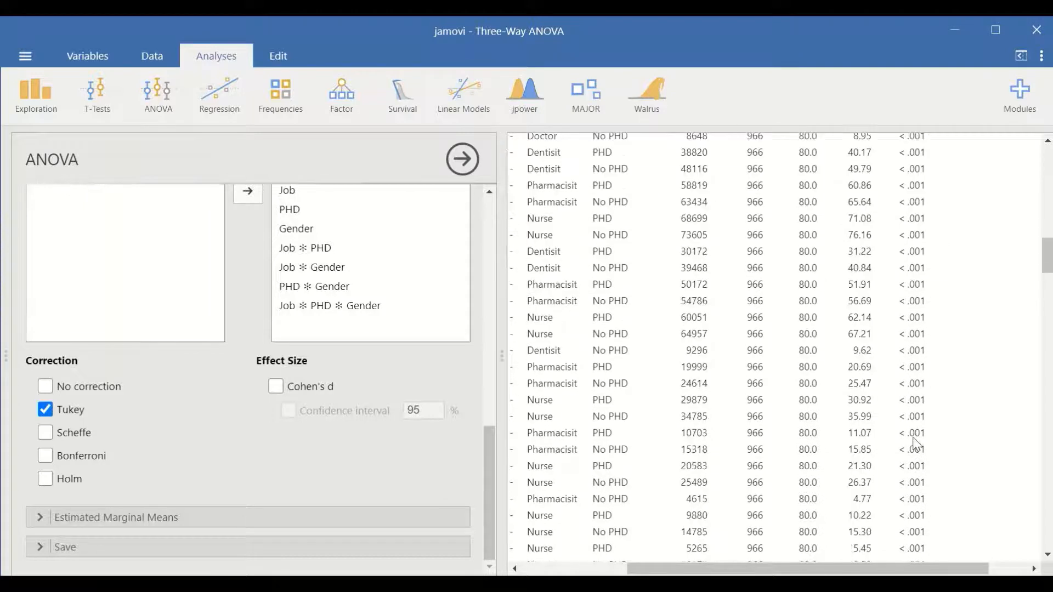
scroll(915, 406, up, 5)
drag(906, 570, 802, 571)
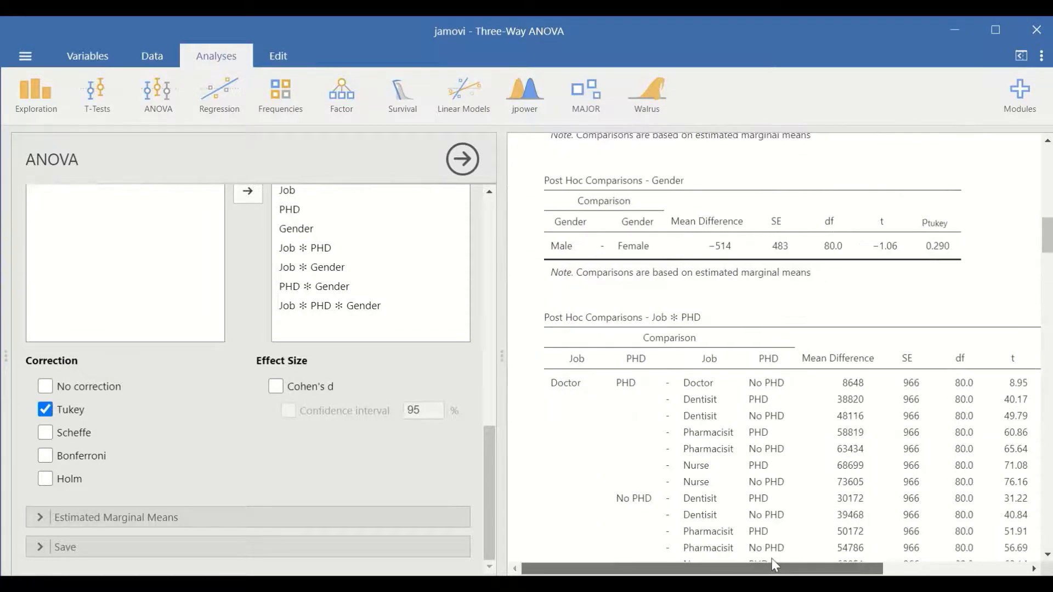
Review the post hoc comparison tables for Job * Gender, PHD * Gender and Job * PHD * Gender.
scroll(808, 370, down, 6)
scroll(812, 365, down, 3)
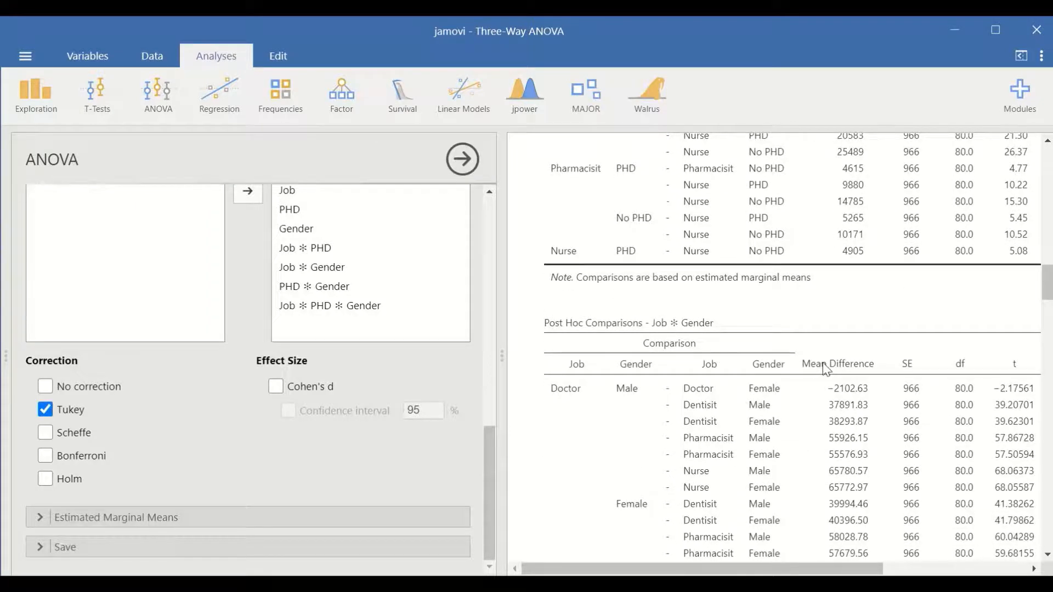
scroll(828, 373, down, 4)
scroll(831, 418, down, 3)
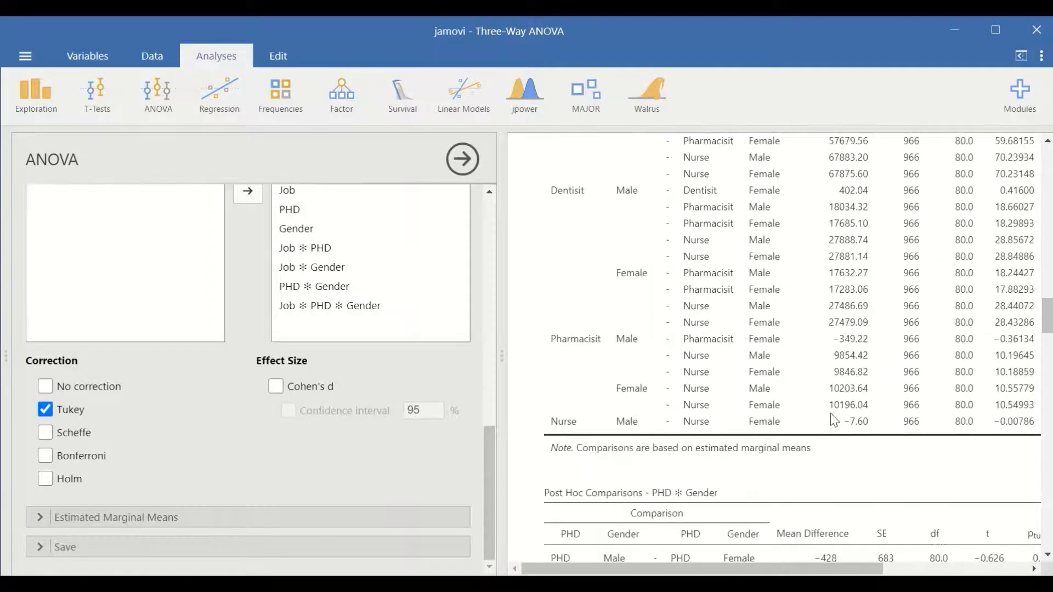
mouse_move(812, 568)
mouse_down()
mouse_move(1002, 568)
mouse_move(806, 569)
mouse_up()
scroll(784, 439, down, 3)
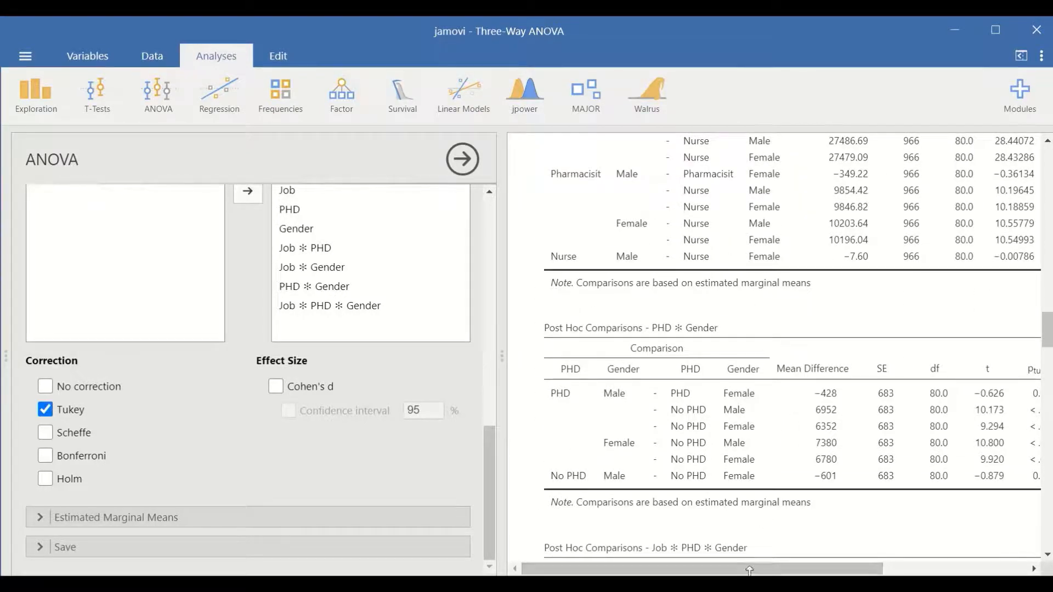
mouse_move(750, 572)
mouse_down()
mouse_move(905, 568)
mouse_move(746, 570)
mouse_up()
scroll(760, 421, down, 2)
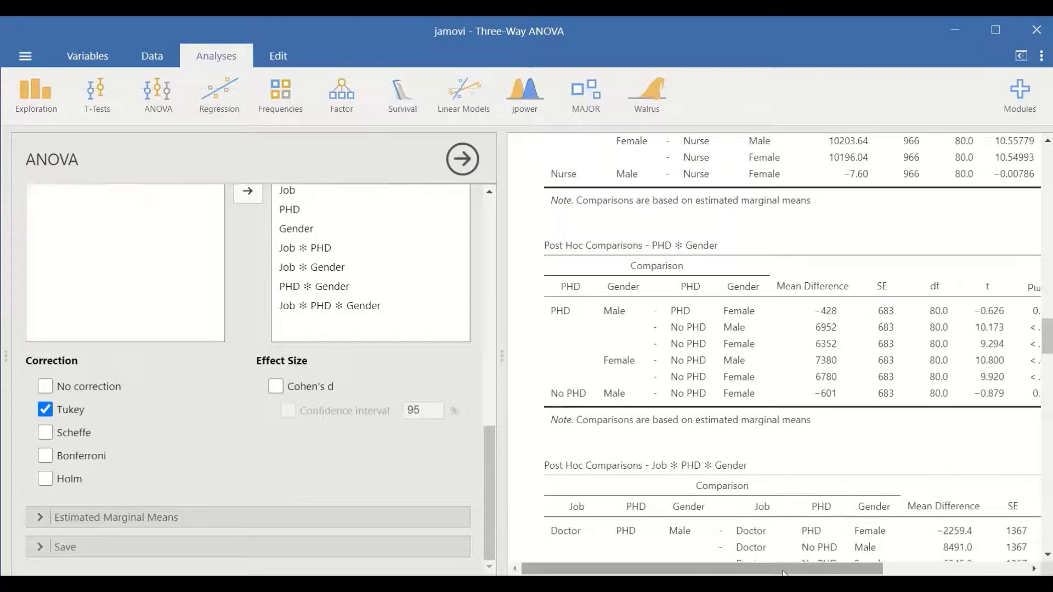
mouse_move(784, 569)
mouse_down()
mouse_move(878, 560)
mouse_move(774, 560)
mouse_up()
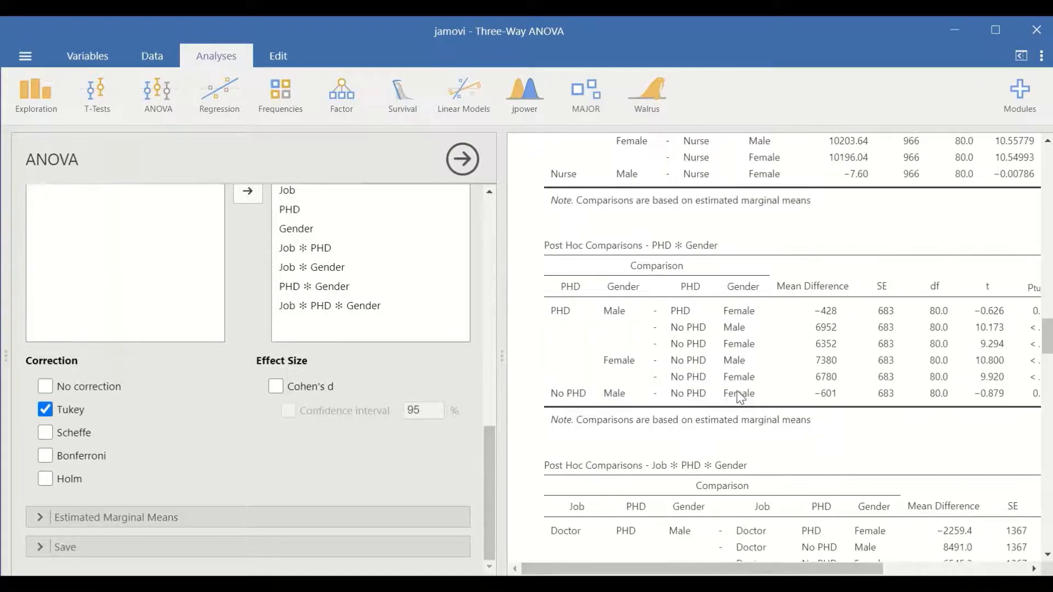
scroll(740, 398, down, 4)
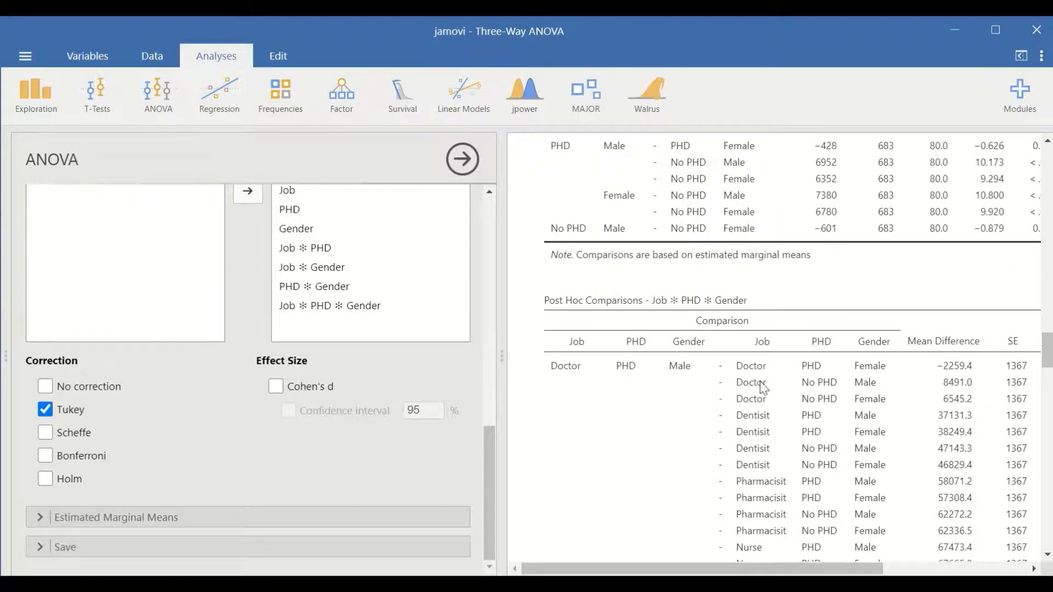
scroll(765, 393, down, 9)
scroll(768, 398, up, 15)
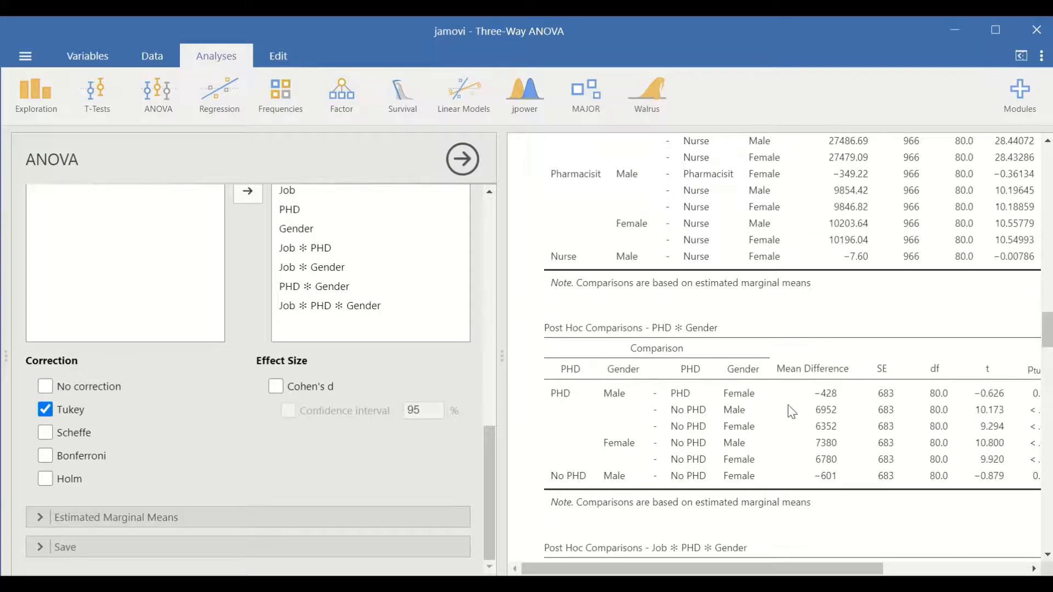
Read through the whole Job * PHD * Gender post hoc comparison table, from the Doctor rows to the final Nurse comparisons.
scroll(801, 466, down, 8)
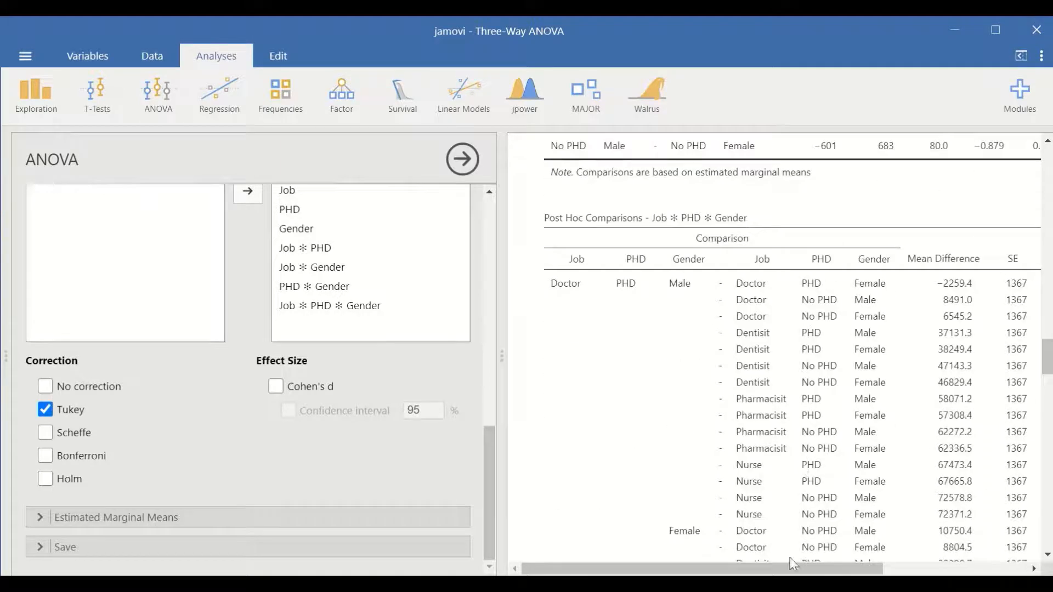
scroll(790, 558, down, 18)
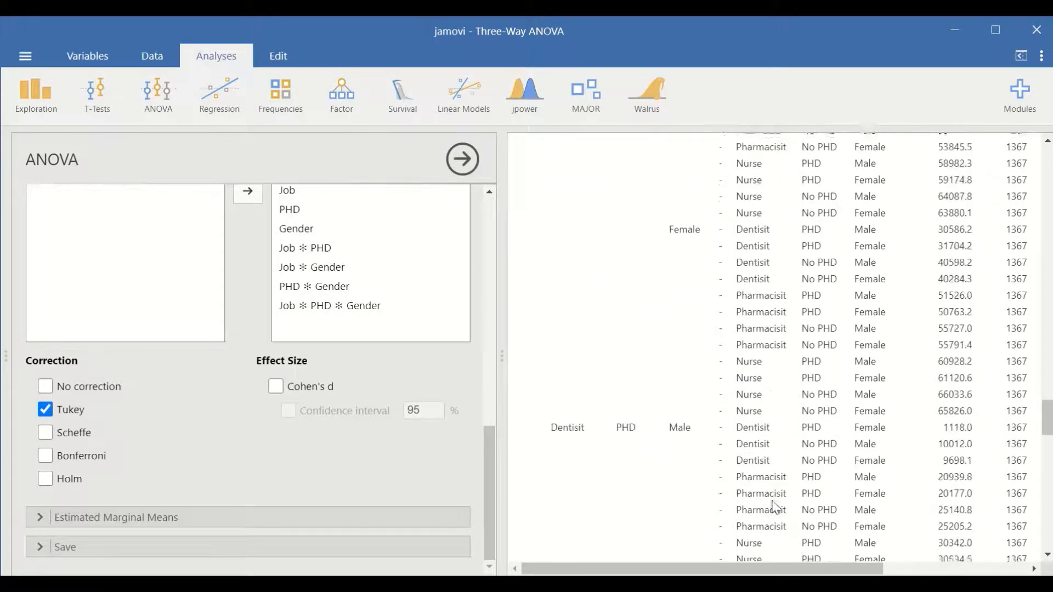
scroll(775, 507, down, 14)
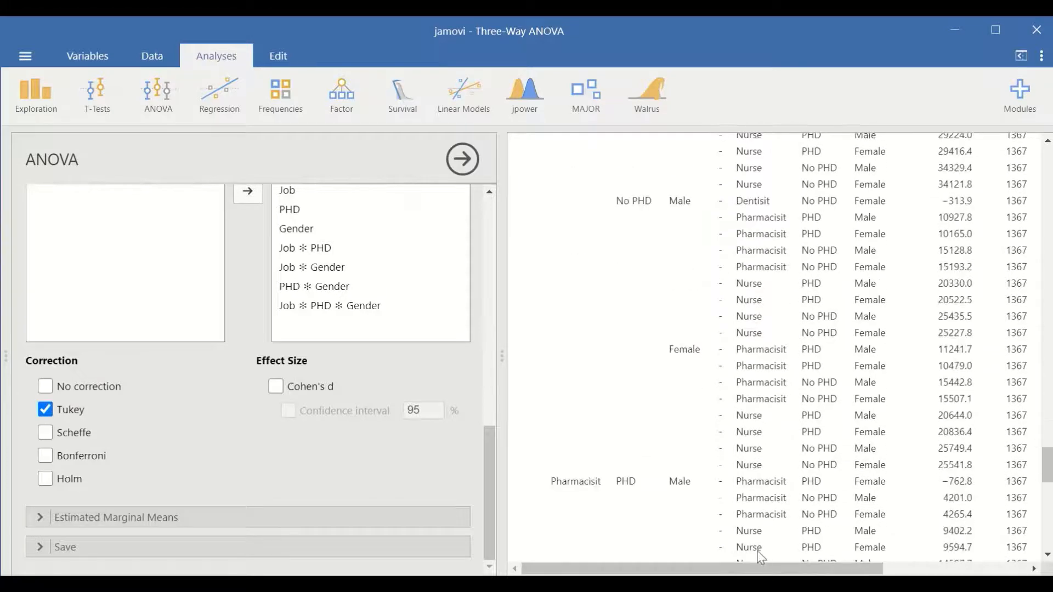
scroll(746, 554, down, 8)
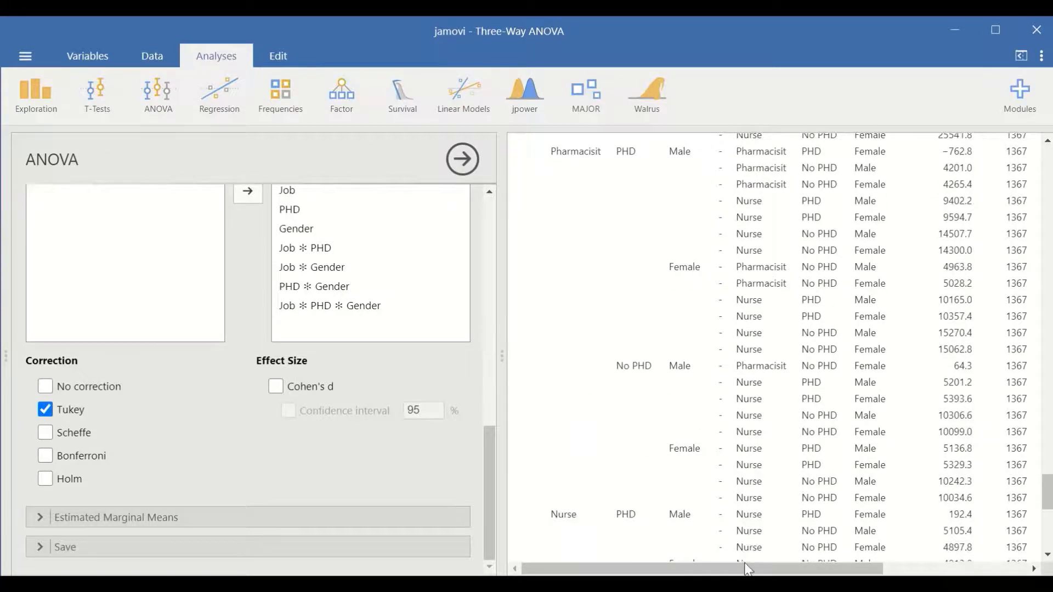
mouse_move(782, 571)
mouse_down()
mouse_move(889, 572)
mouse_move(769, 572)
mouse_up()
scroll(889, 572, down, 2)
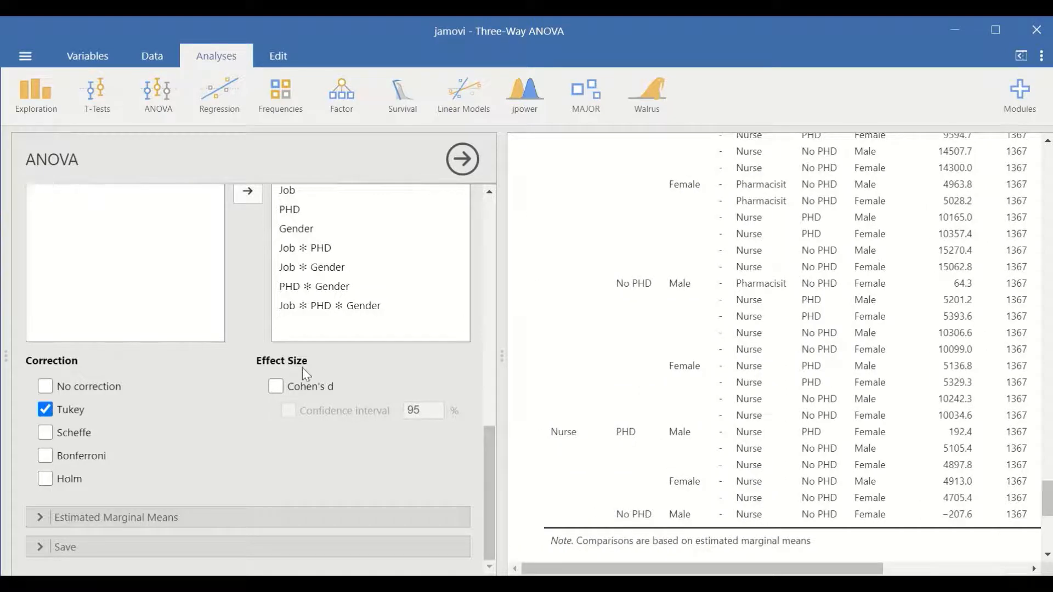
Under Estimated Marginal Means, define three separate single-factor terms: Job as Term 1, PHD as Term 2 and Gender as Term 3.
click(137, 517)
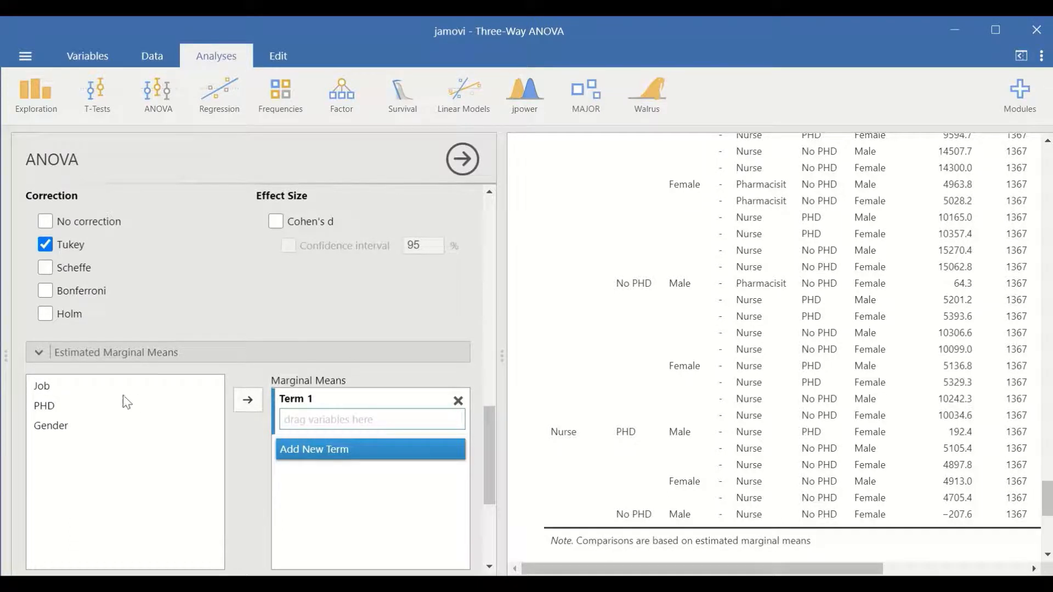
click(45, 388)
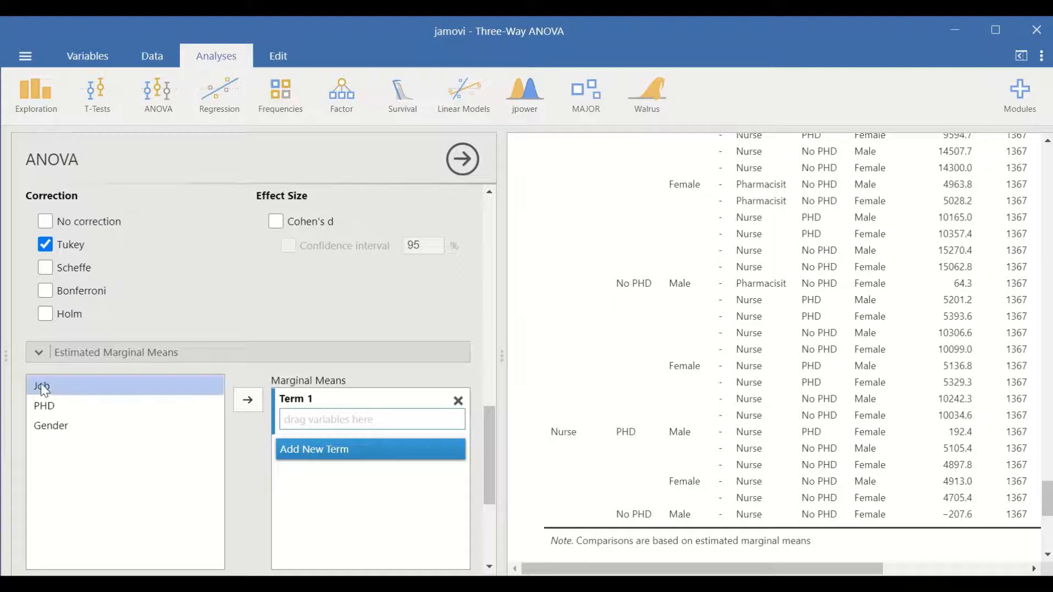
click(248, 399)
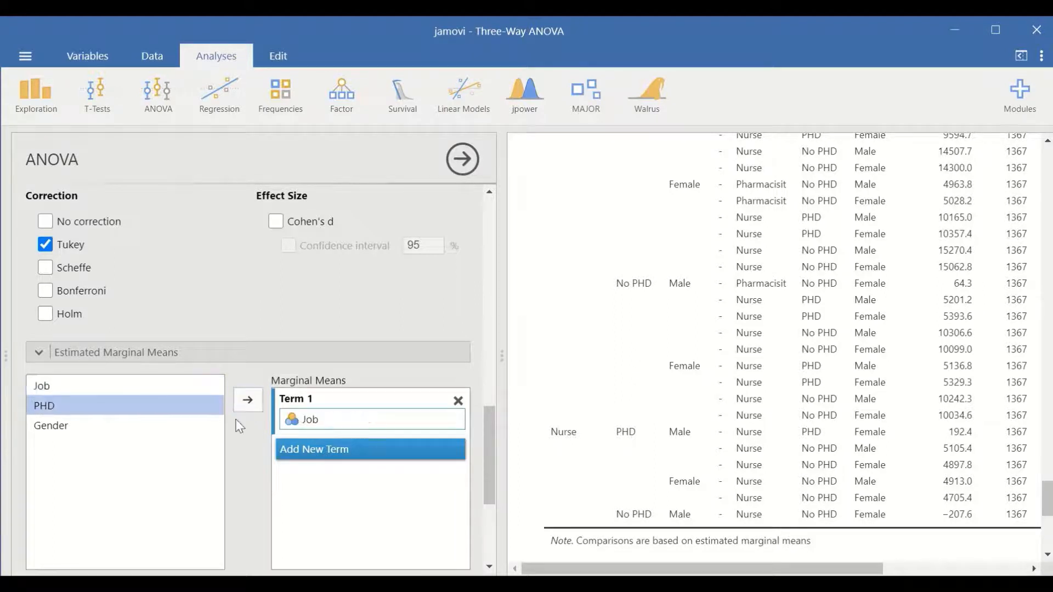
click(317, 449)
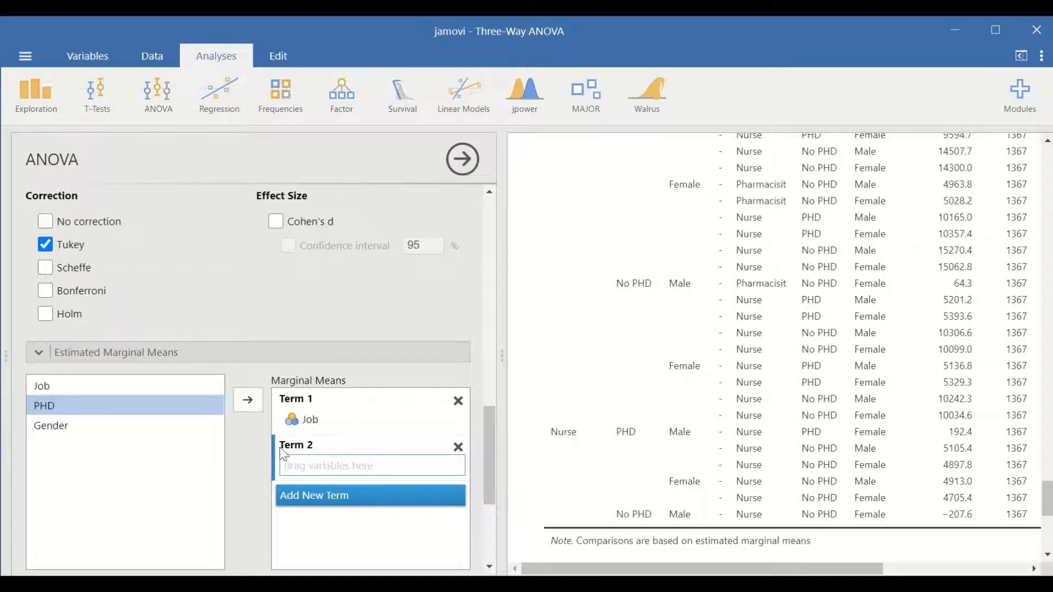
click(247, 400)
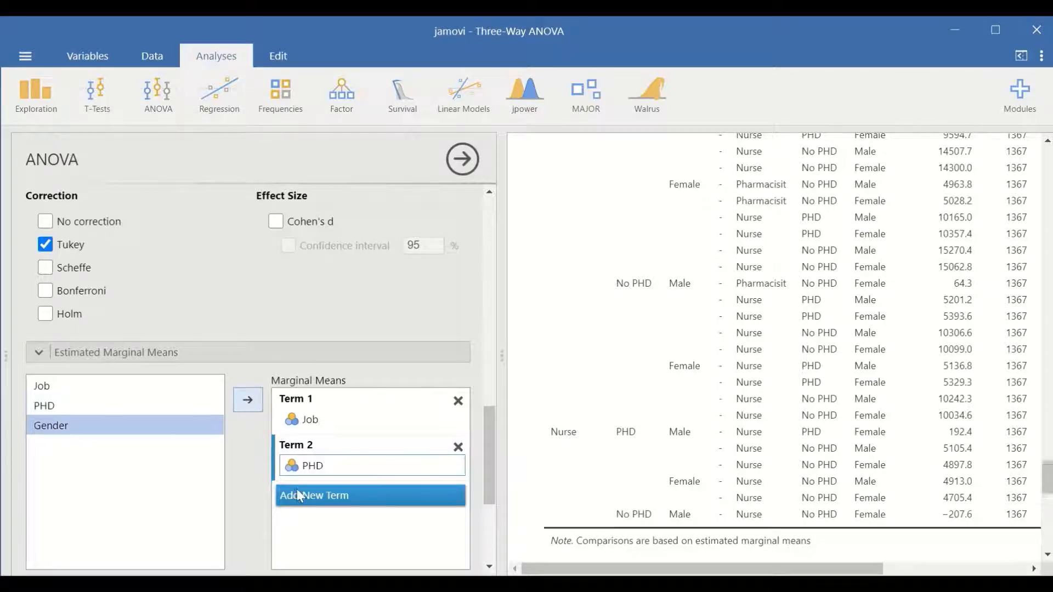
click(328, 491)
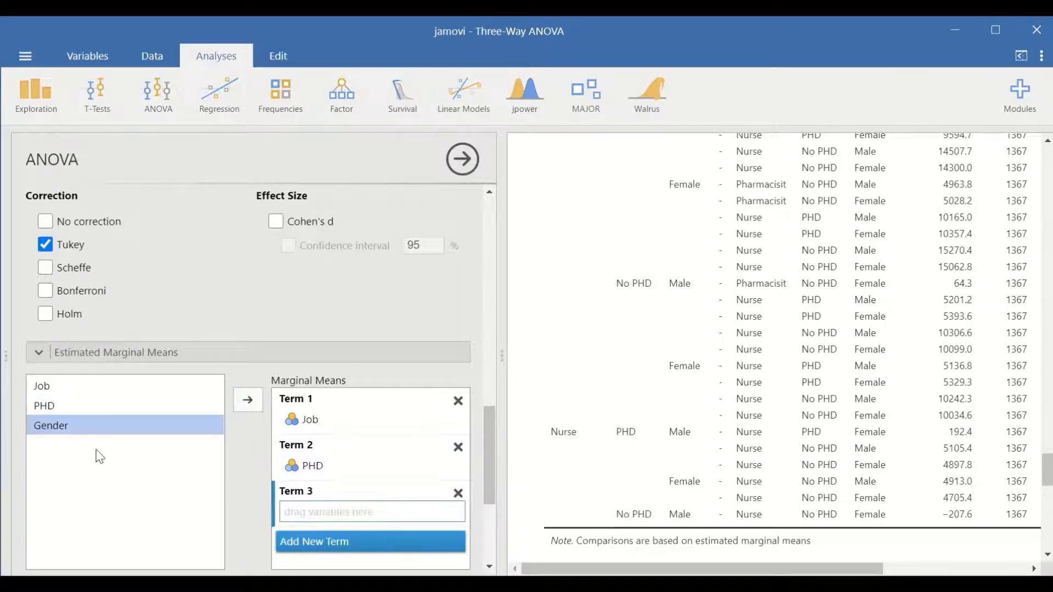
click(247, 400)
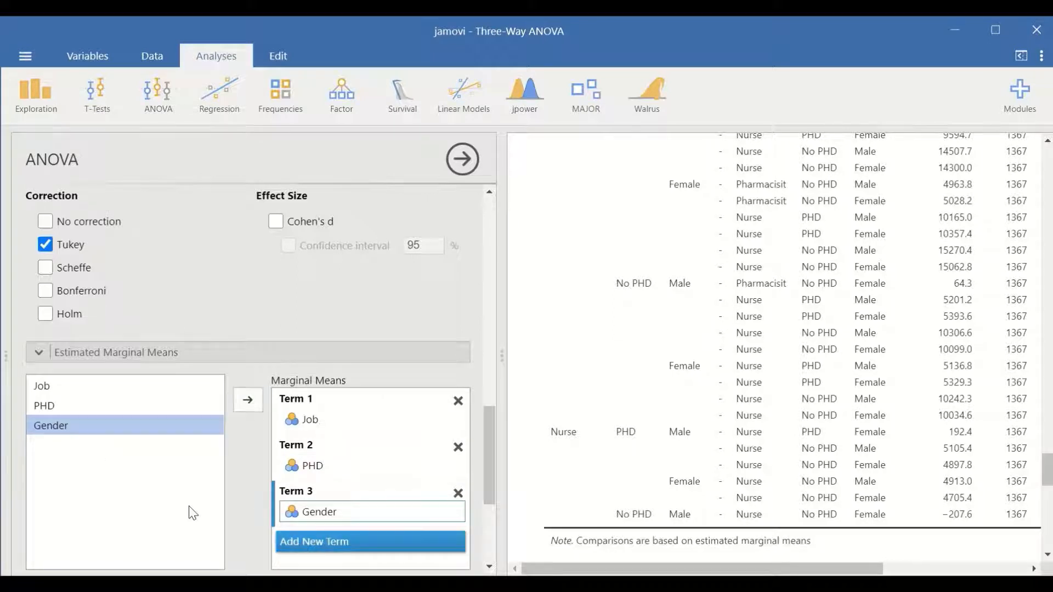
Create a fourth marginal means term that combines Job and PHD.
click(303, 538)
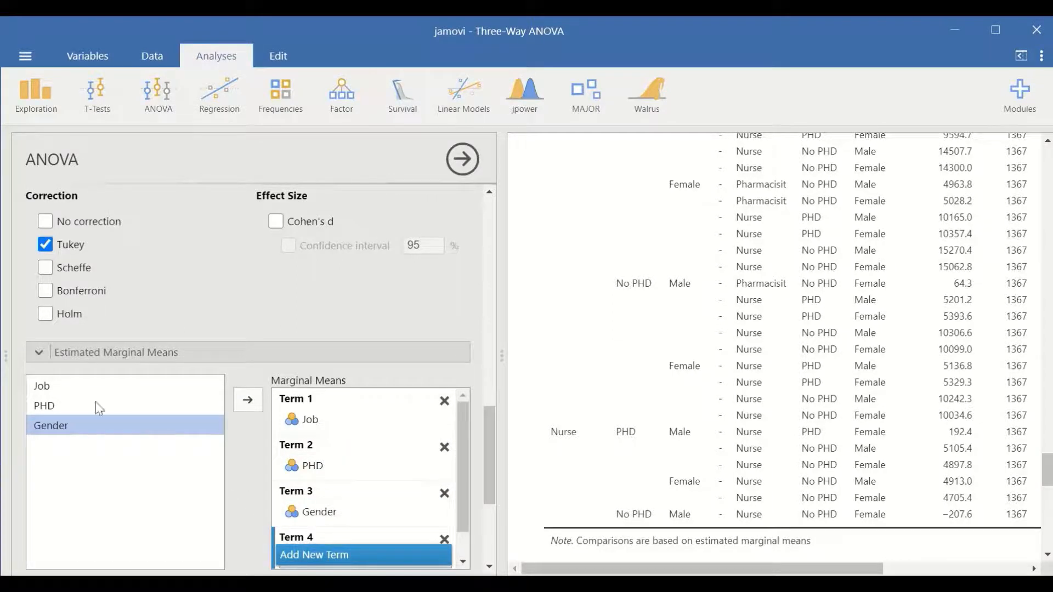
click(50, 390)
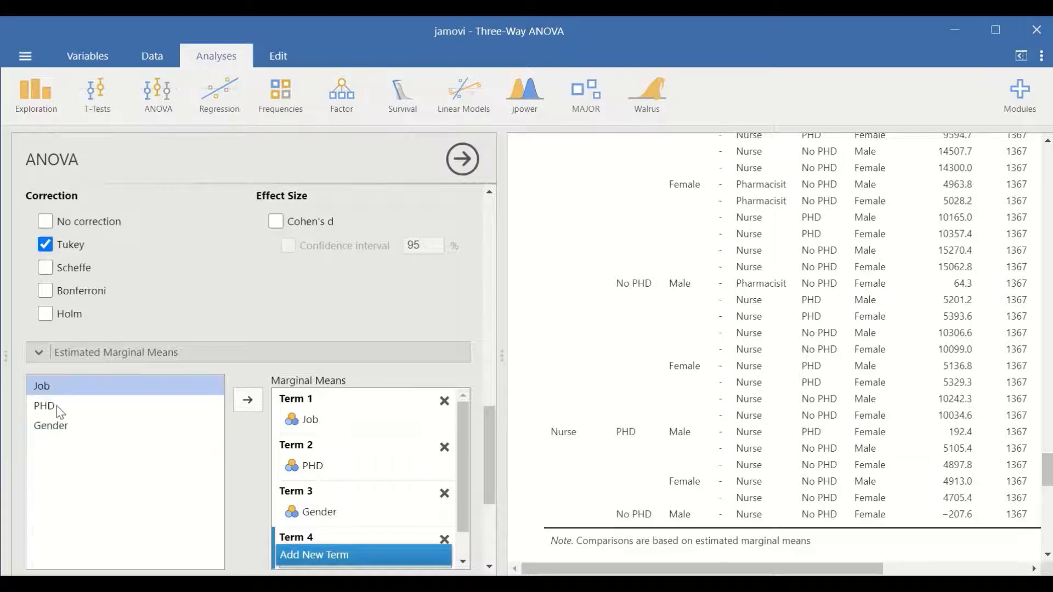
ctrl+click(45, 406)
scroll(331, 510, down, 5)
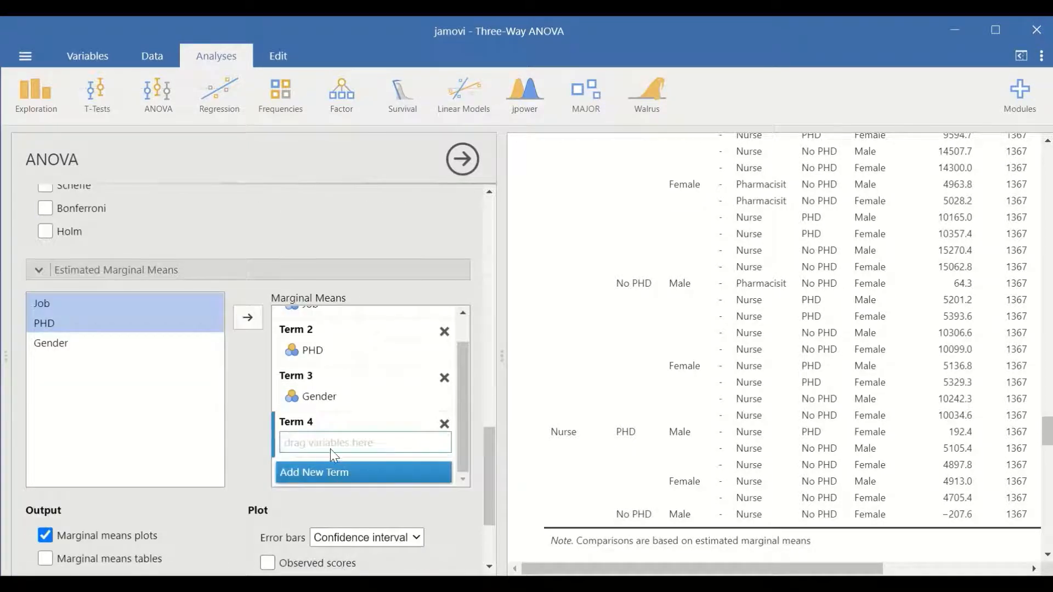
click(248, 317)
Add marginal means Terms 5 and 6, and assign Job and Gender together to Term 5.
click(346, 469)
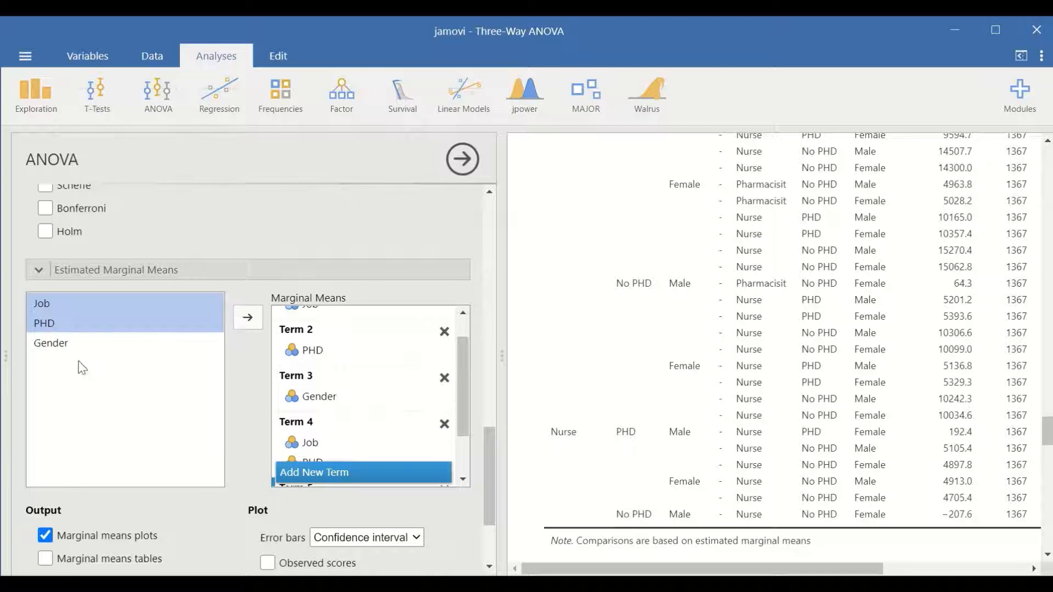
click(43, 305)
ctrl+click(52, 344)
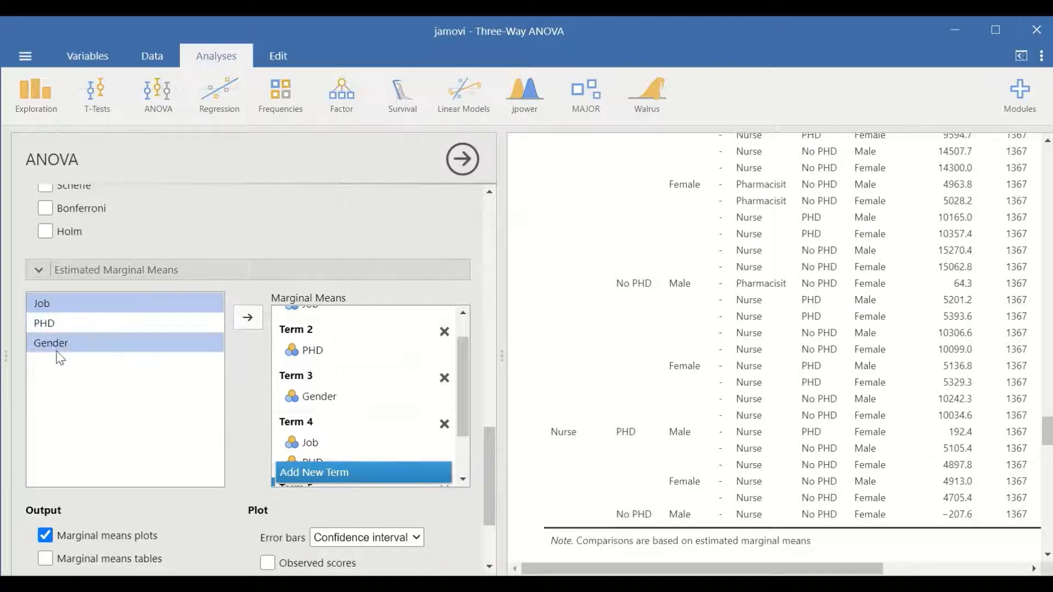
click(359, 475)
click(342, 471)
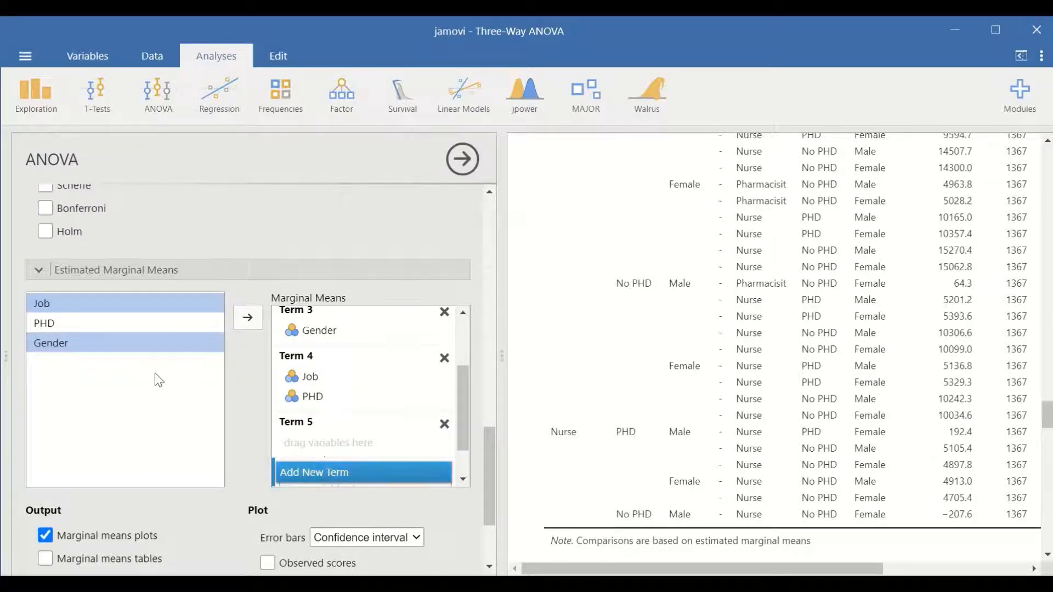
scroll(350, 442, down, 1)
click(340, 405)
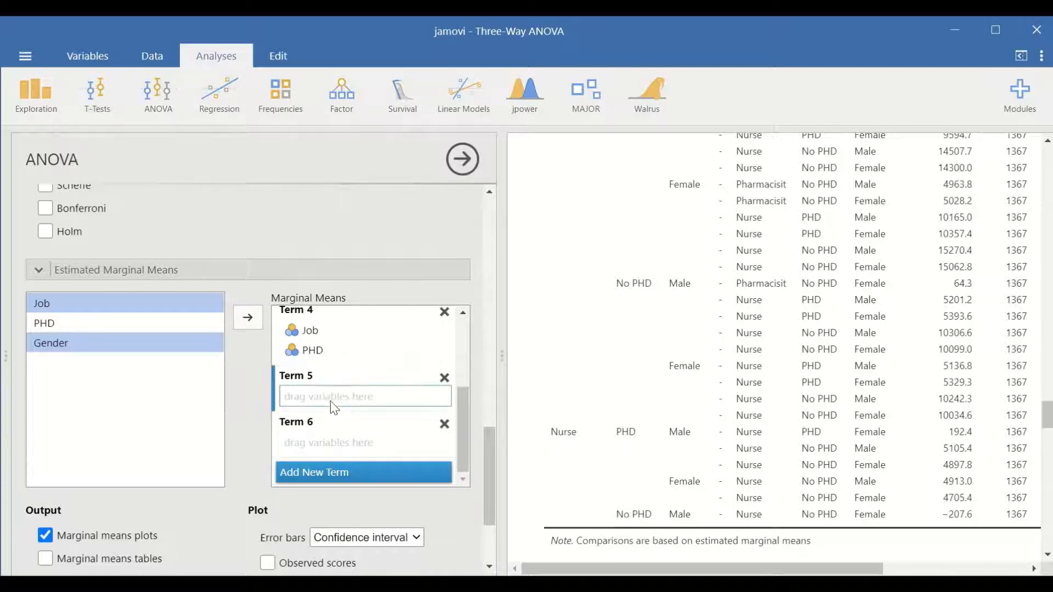
click(247, 319)
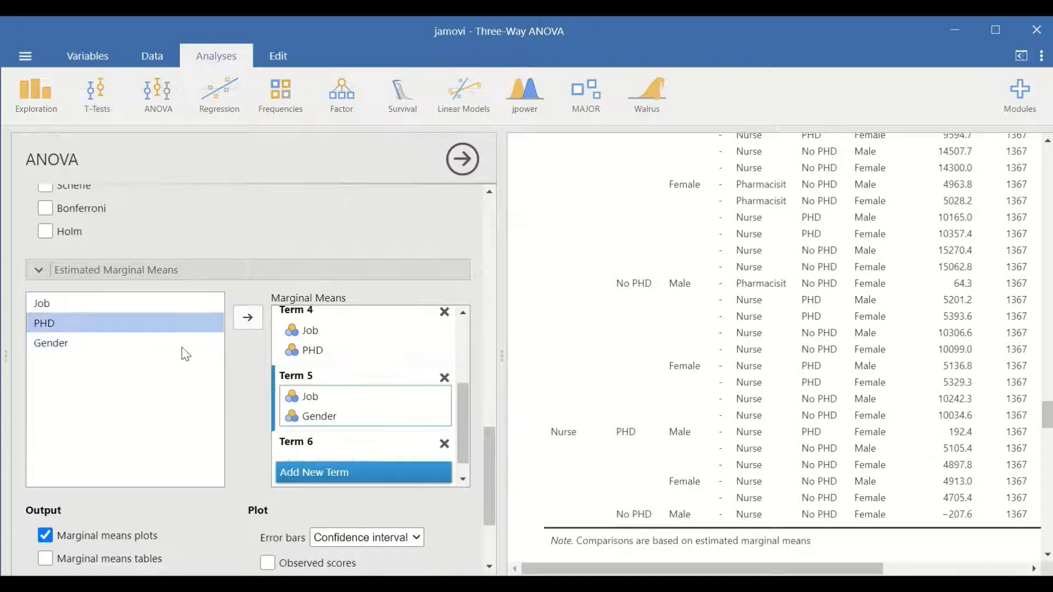
Assign PHD and Gender together to the empty Term 6 of the marginal means.
click(39, 306)
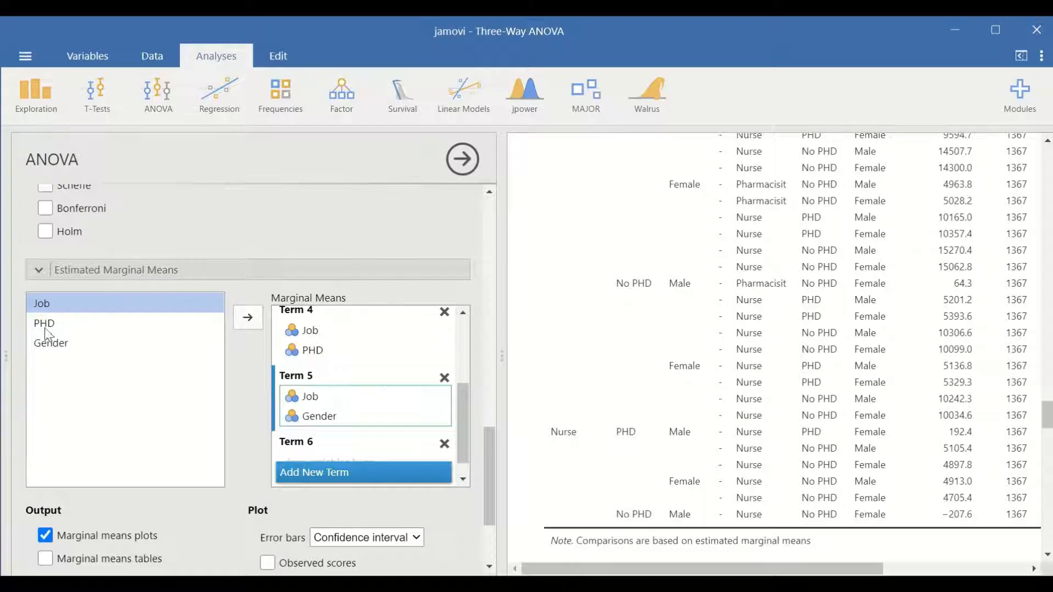
click(41, 324)
ctrl+click(49, 343)
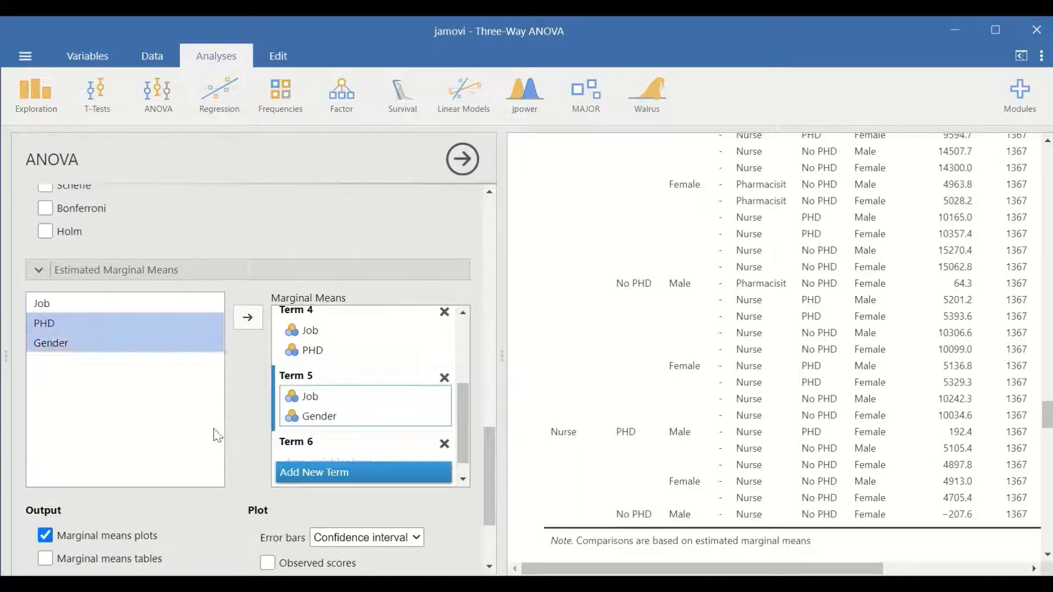
click(342, 481)
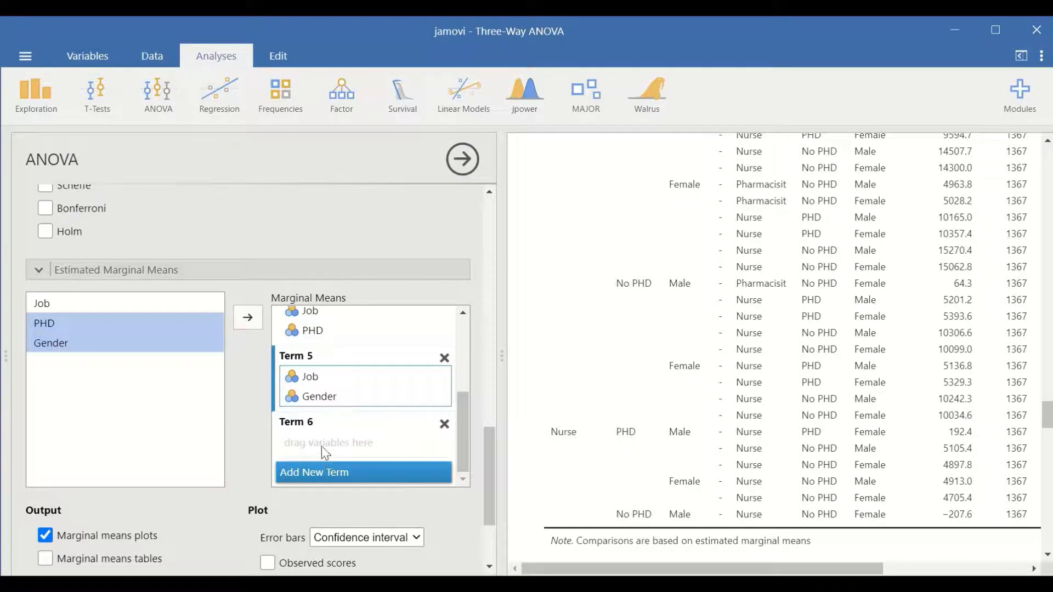
click(324, 452)
click(248, 318)
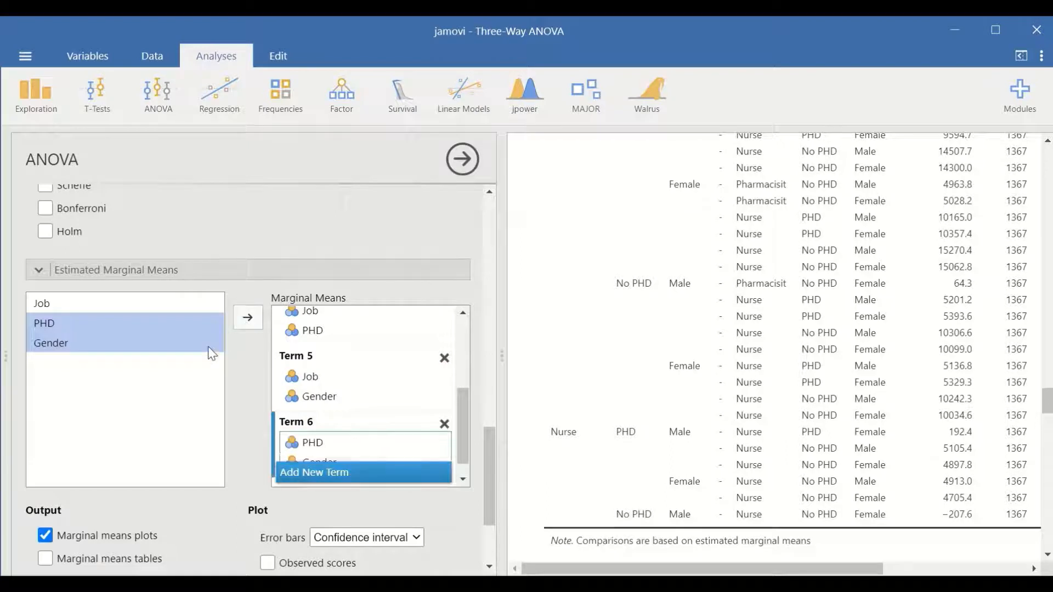
Create a seventh marginal means term containing all three factors: Job, PHD and Gender.
click(52, 305)
ctrl+click(50, 325)
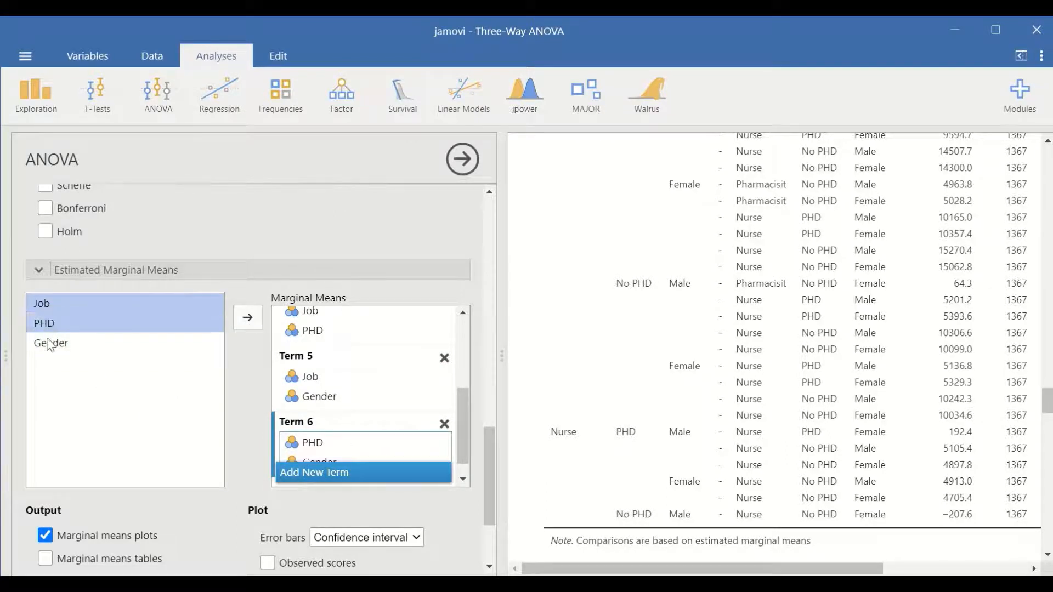
ctrl+click(51, 344)
scroll(462, 436, down, 1)
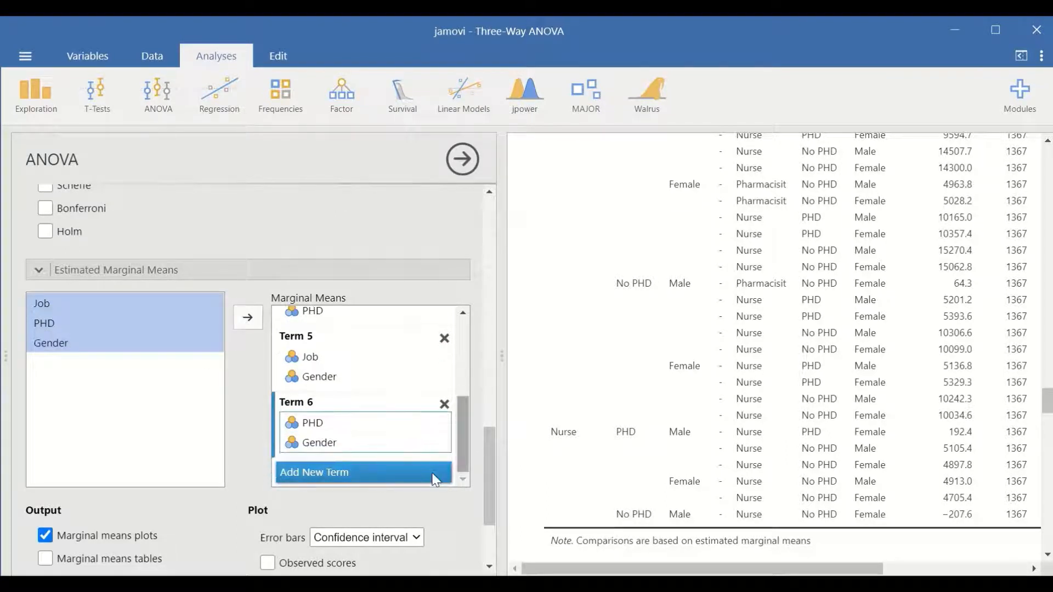
click(373, 476)
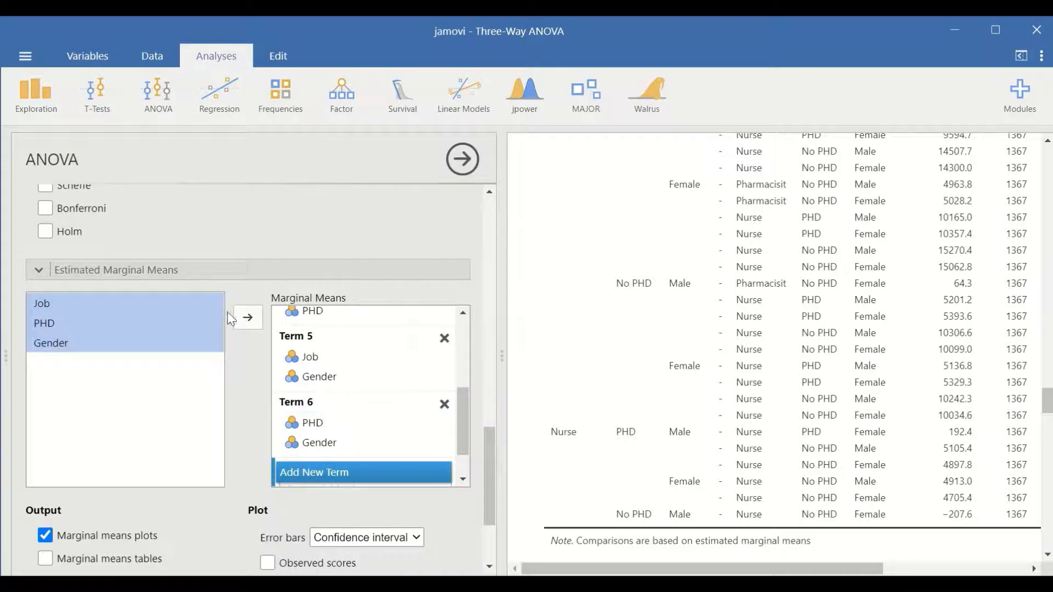
click(248, 318)
scroll(466, 422, down, 1)
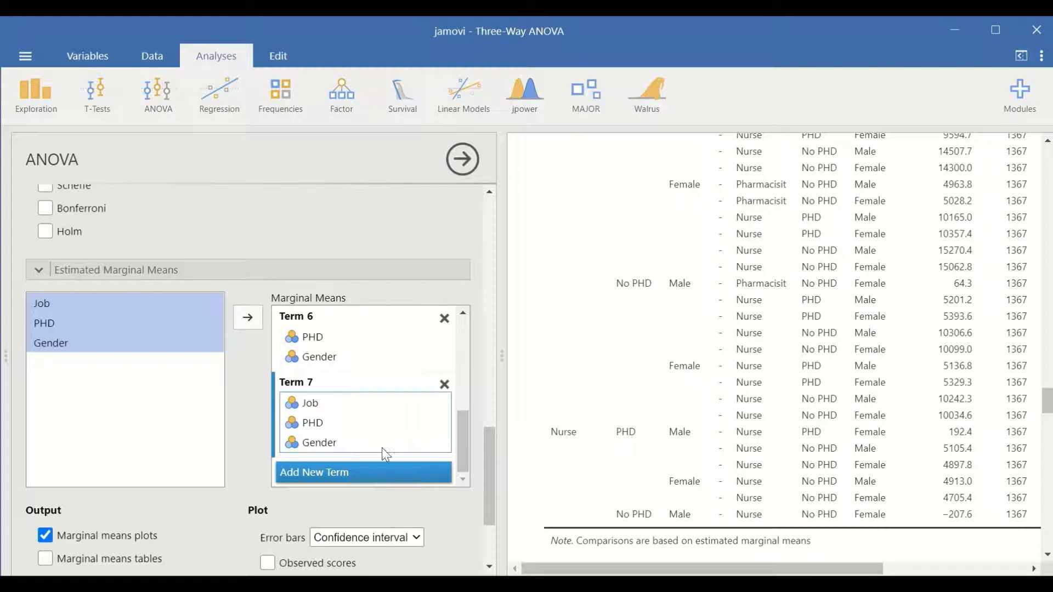
Look over the marginal means terms and output options, and examine the estimated marginal means plot of Salary by Job.
scroll(390, 439, up, 5)
scroll(62, 347, up, 4)
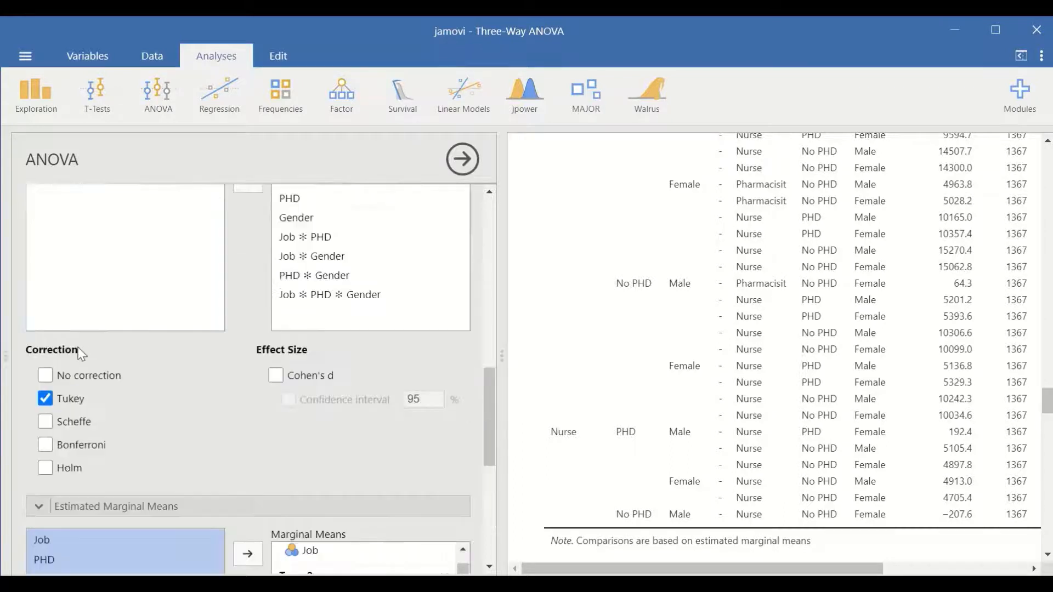
scroll(197, 406, down, 6)
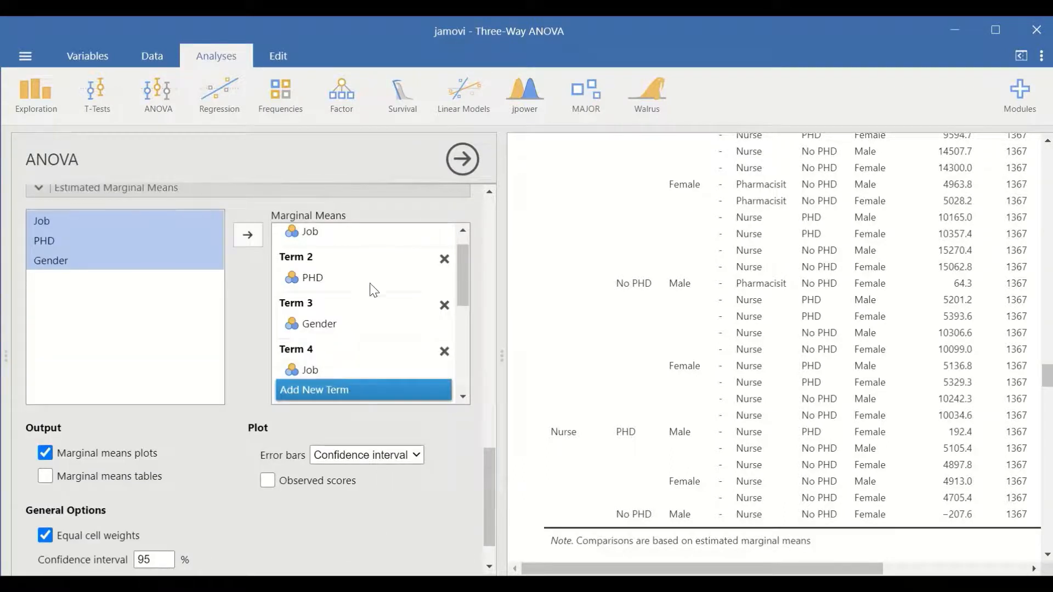
scroll(205, 298, down, 1)
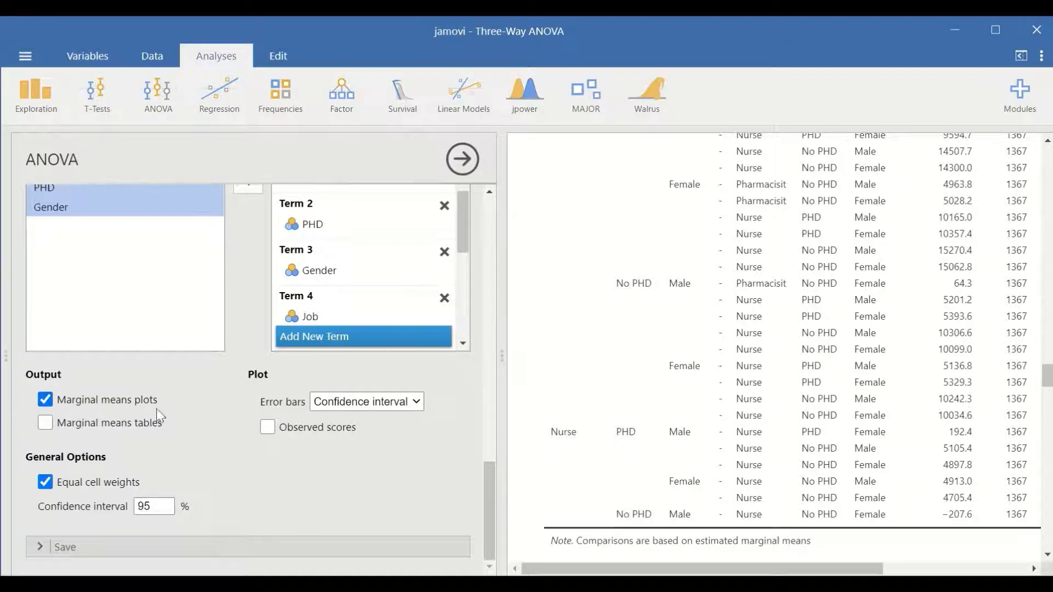
scroll(741, 399, down, 5)
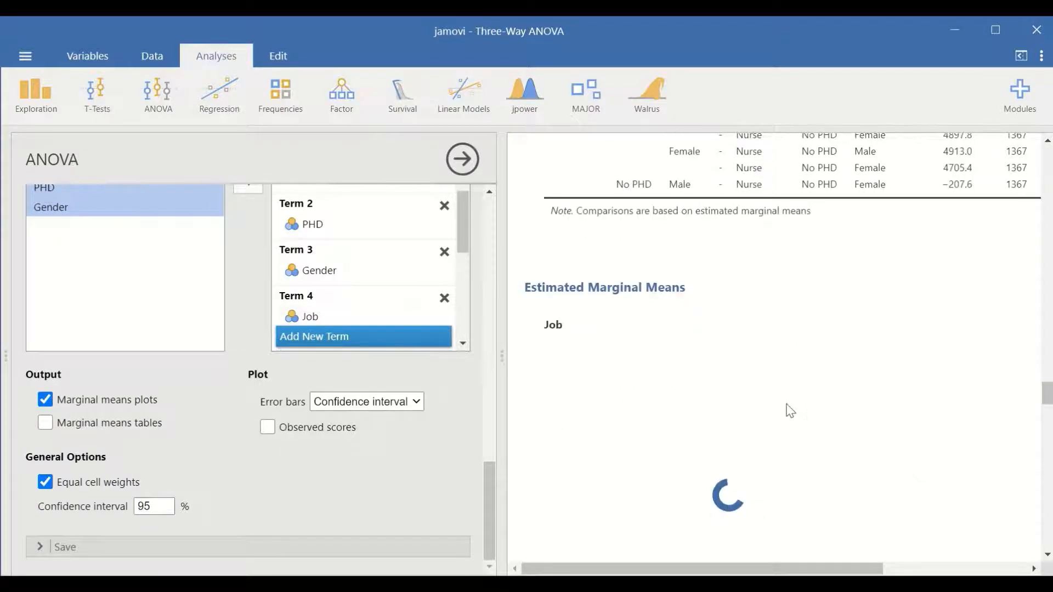
scroll(832, 390, down, 1)
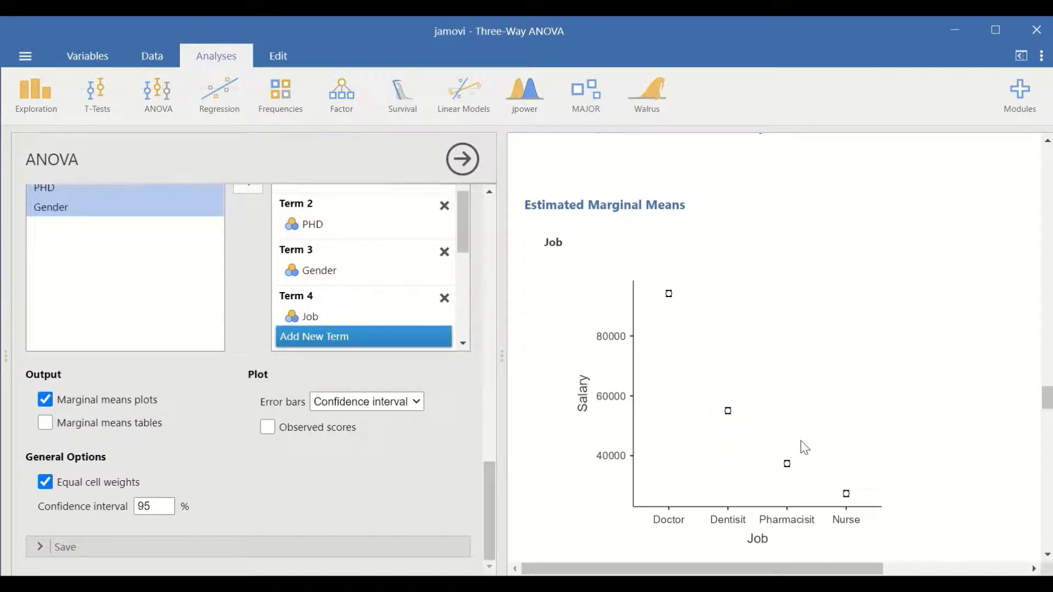
scroll(299, 416, up, 3)
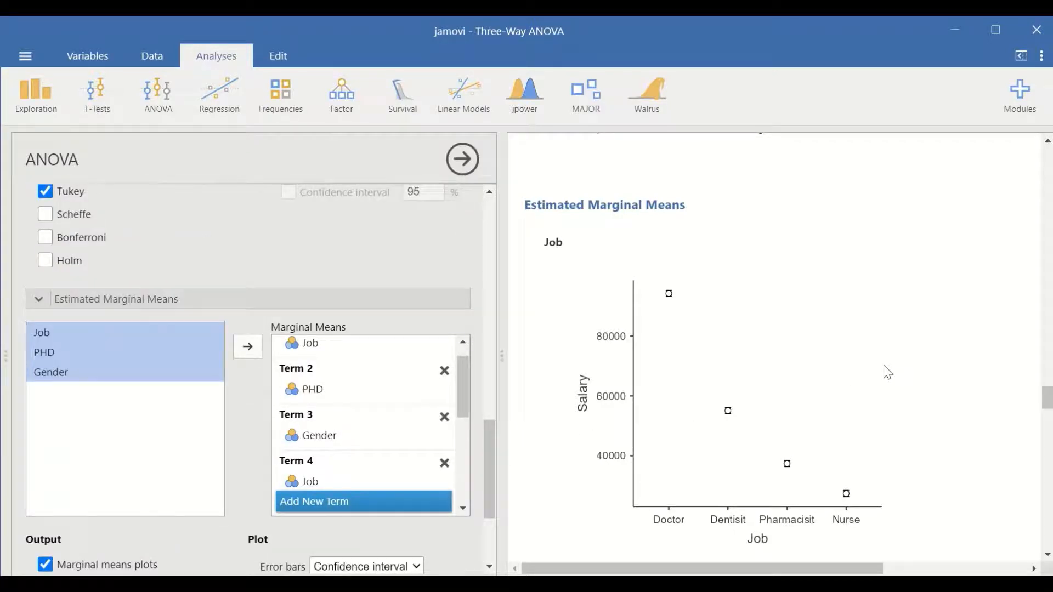
scroll(888, 373, down, 3)
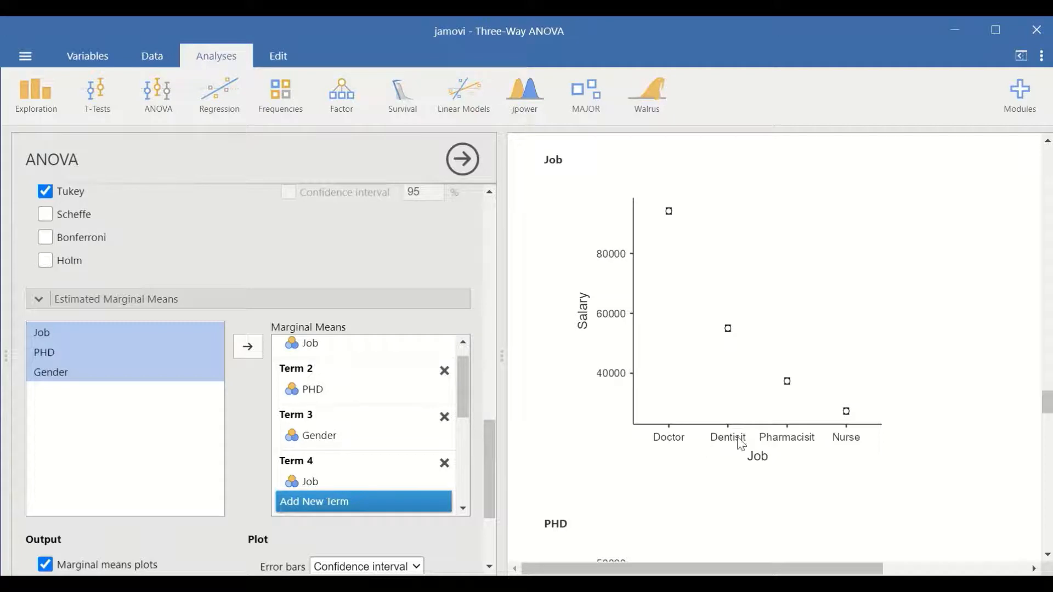
Examine the remaining estimated marginal means plots, from PHD and Gender through the two-way interactions to Job * PHD * Gender.
scroll(890, 425, down, 3)
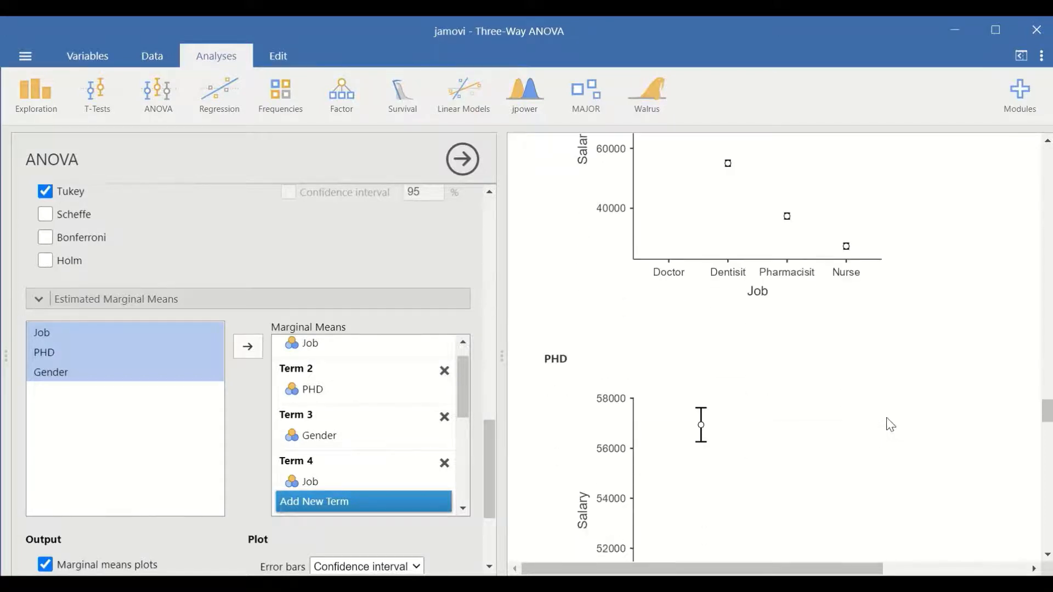
scroll(890, 425, down, 3)
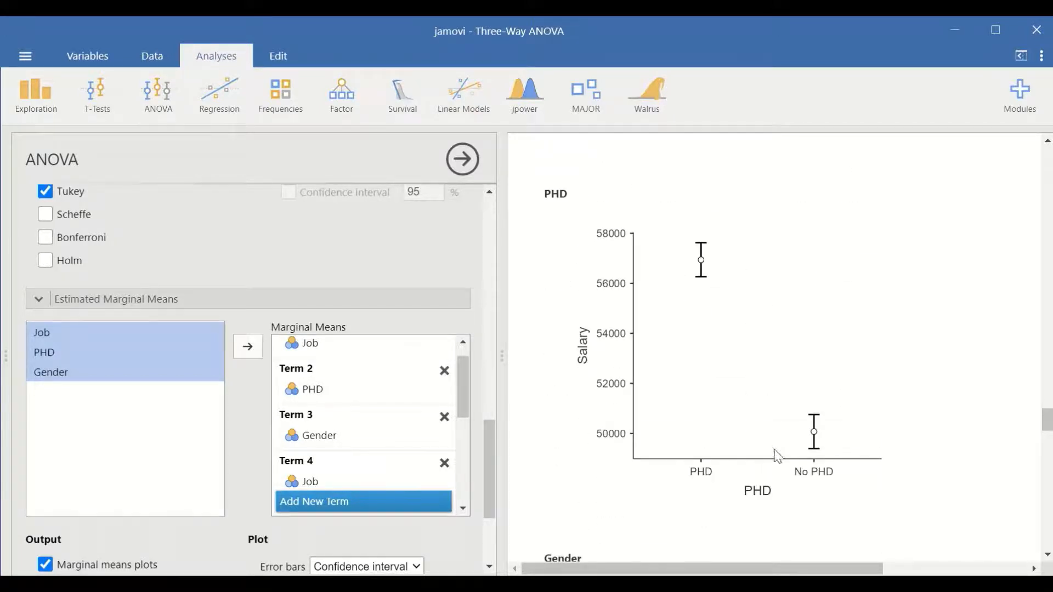
scroll(774, 450, down, 3)
scroll(756, 431, down, 3)
scroll(750, 351, down, 3)
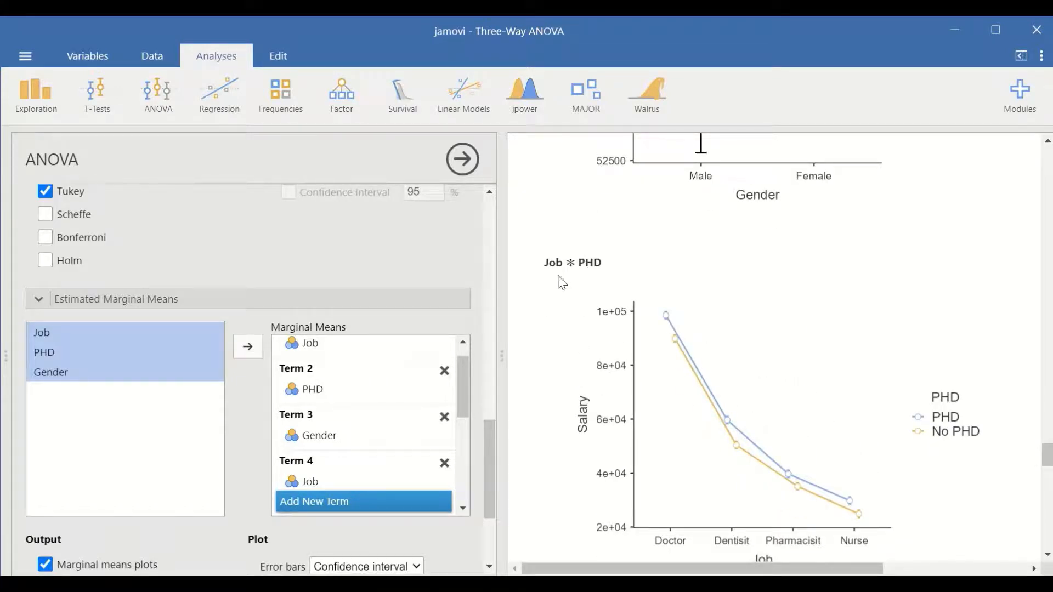
scroll(679, 307, down, 5)
scroll(682, 314, down, 3)
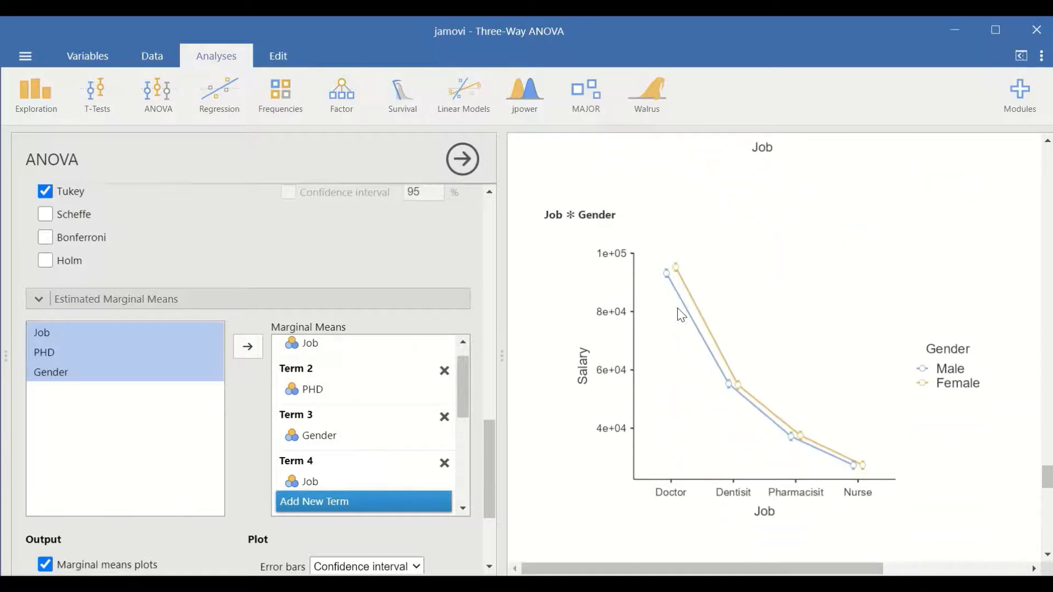
scroll(681, 315, down, 5)
scroll(682, 317, down, 8)
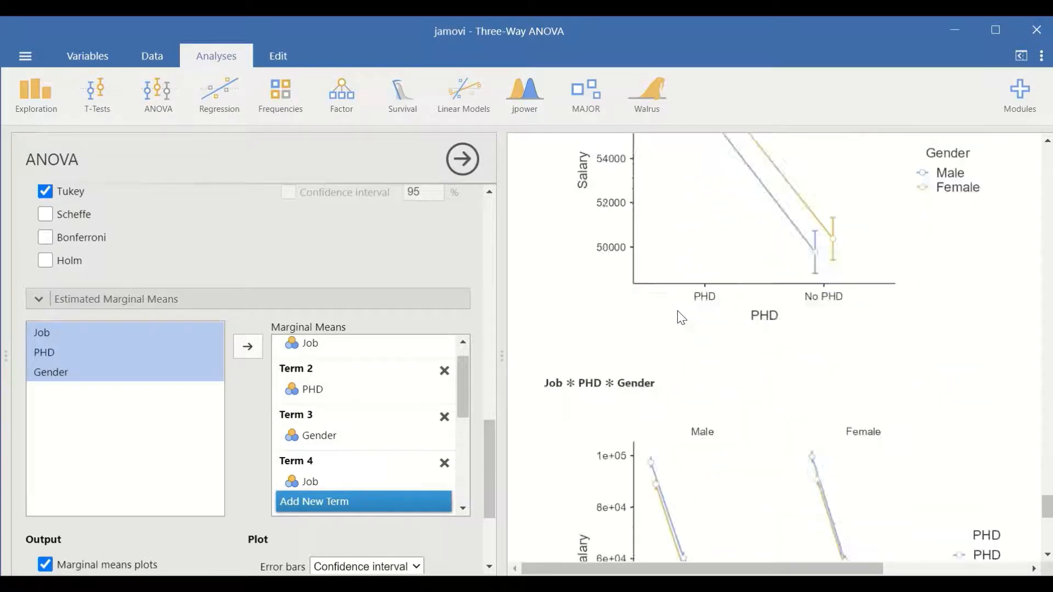
scroll(683, 316, up, 3)
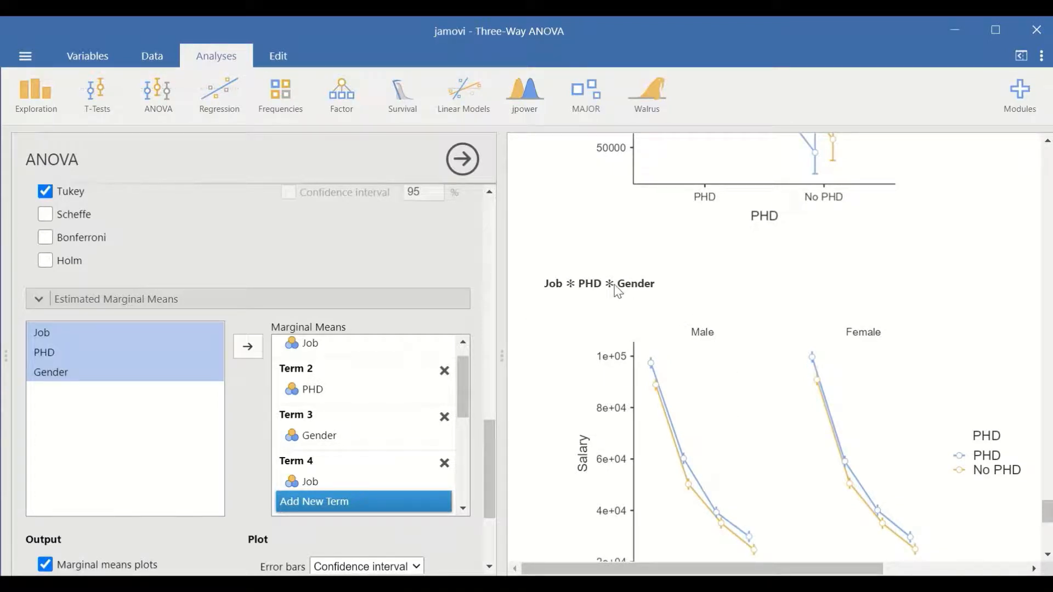
scroll(806, 294, down, 4)
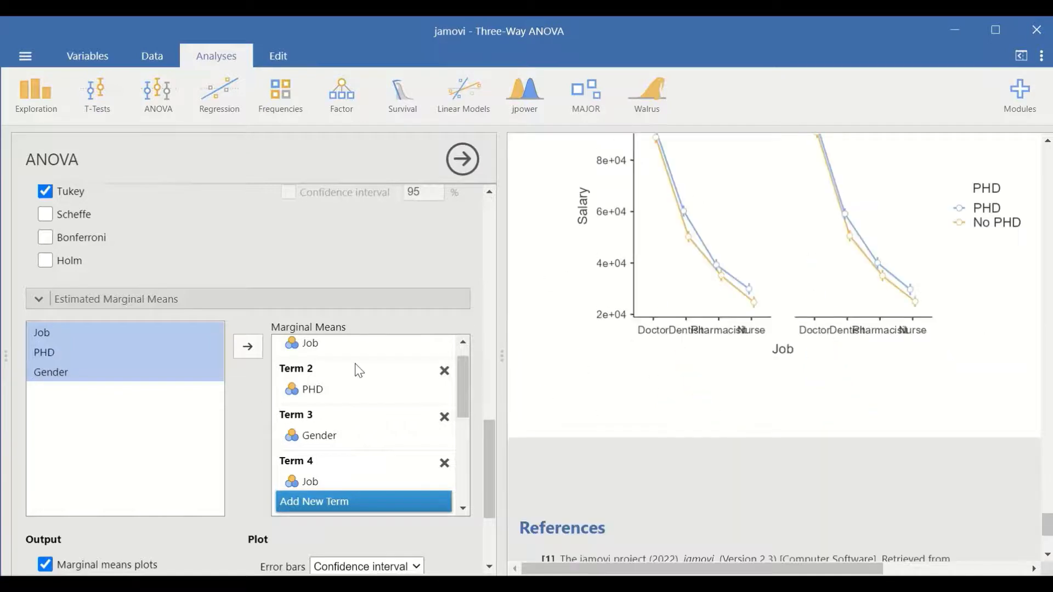
scroll(362, 378, down, 10)
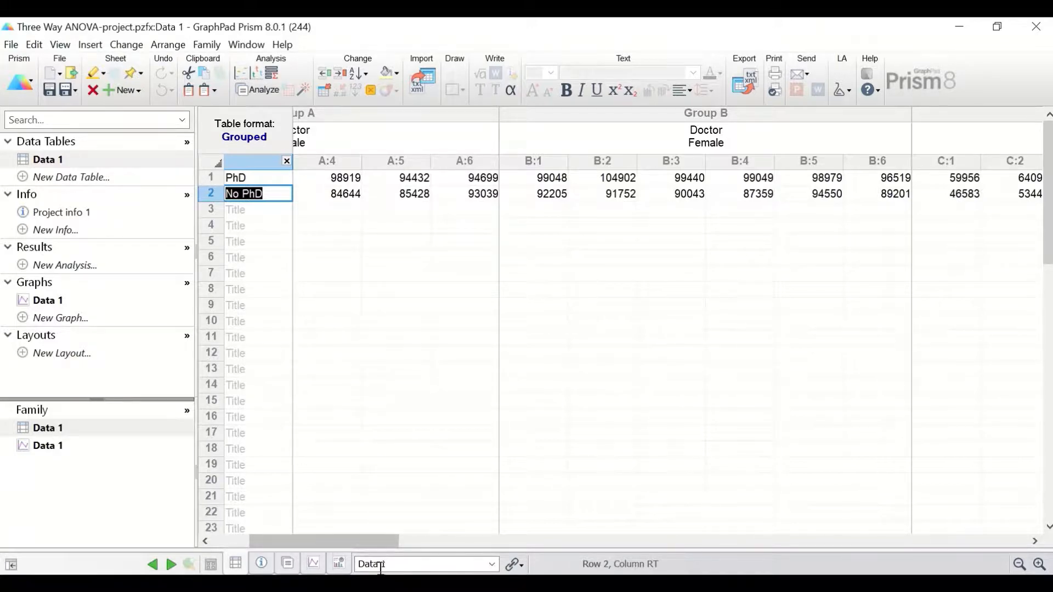
Switch to GraphPad Prism and review the grouped salary table across the Doctor and Dentist, male and female data sets.
drag(349, 535, 371, 537)
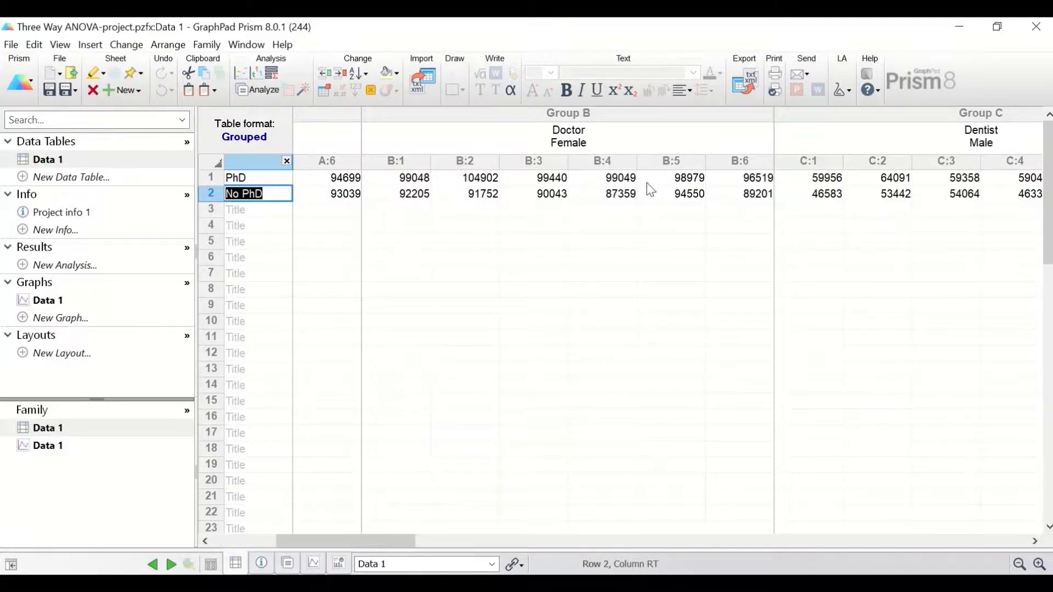
drag(370, 540, 289, 513)
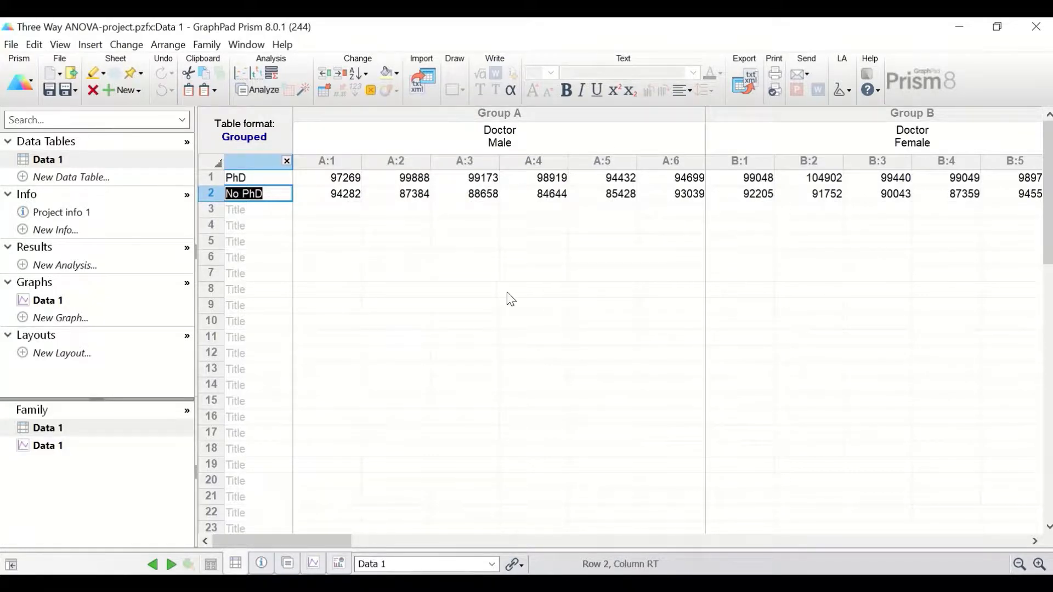
click(277, 210)
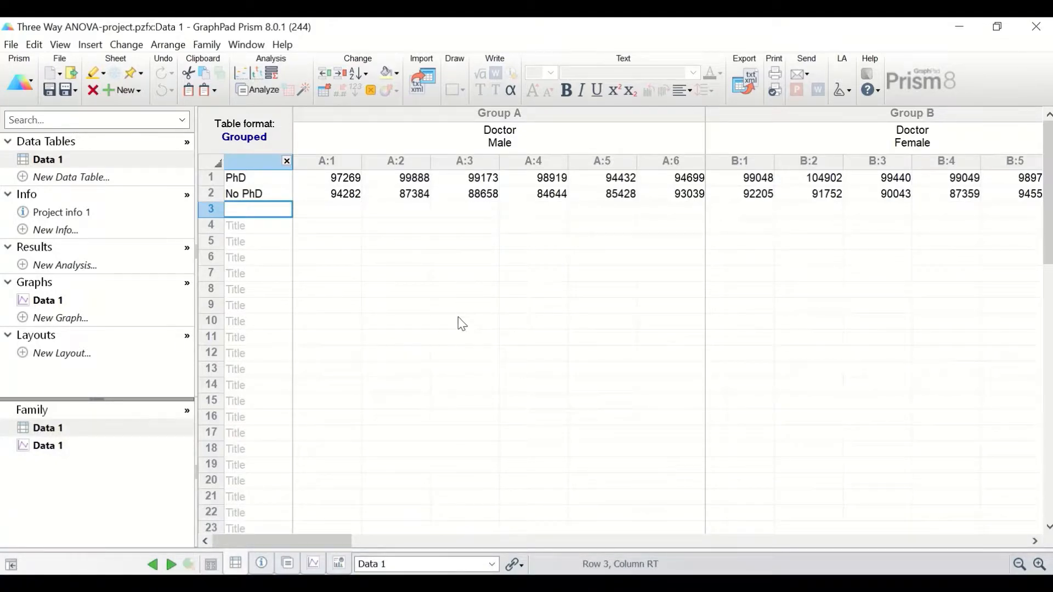
Start a three-way ANOVA on all four Doctor and Dentist data sets and review its matching and repeated-measures settings.
click(256, 93)
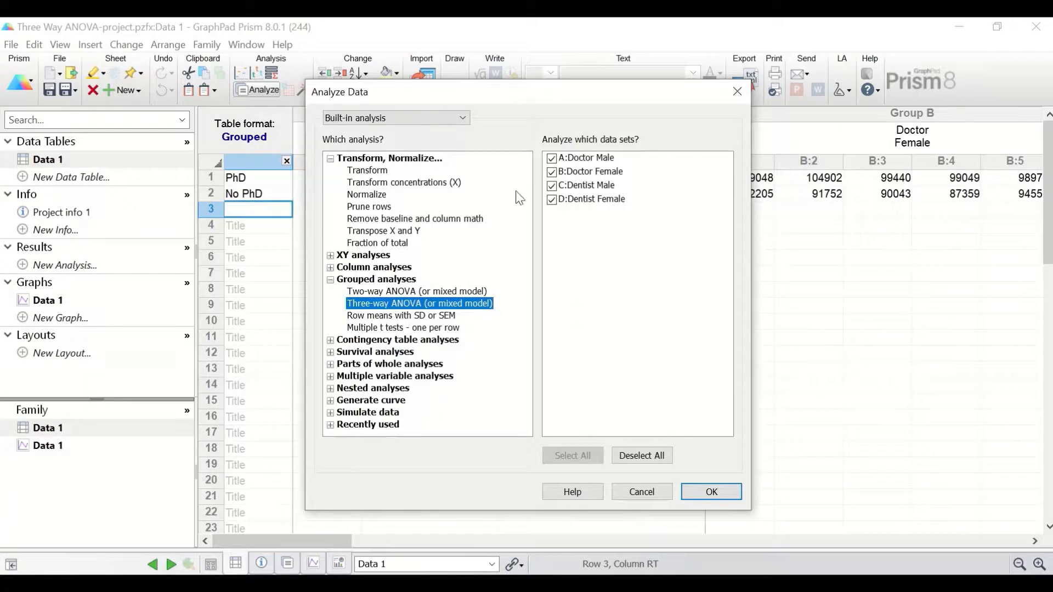
drag(606, 101, 565, 92)
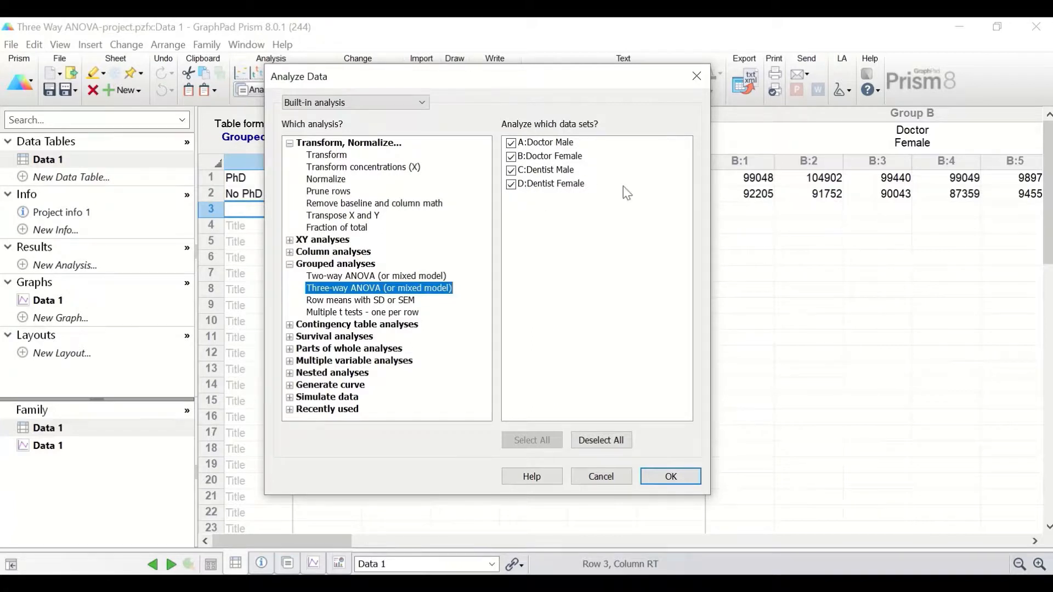
click(663, 481)
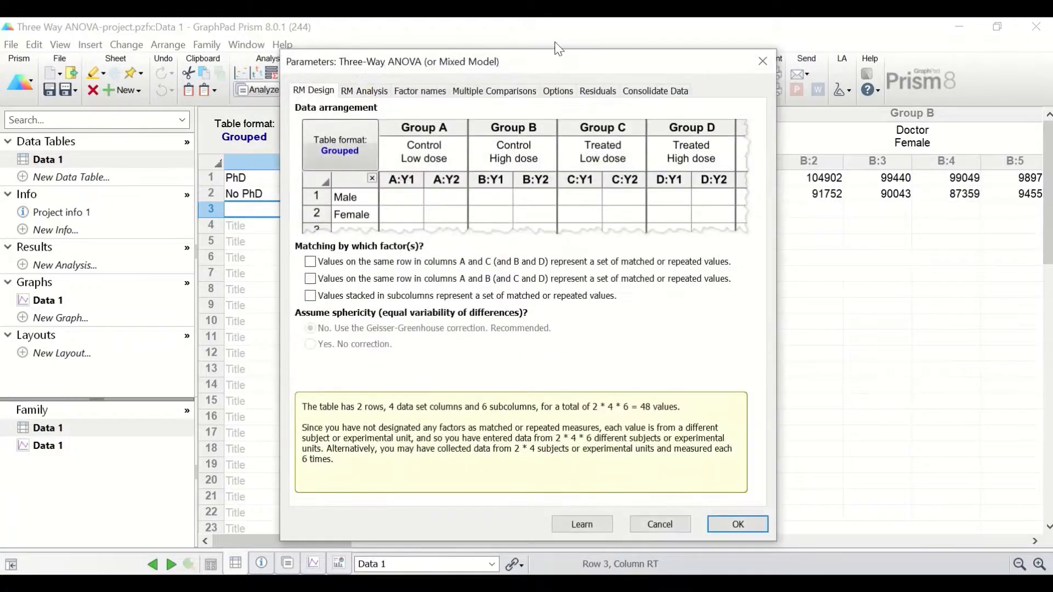
drag(518, 63, 587, 59)
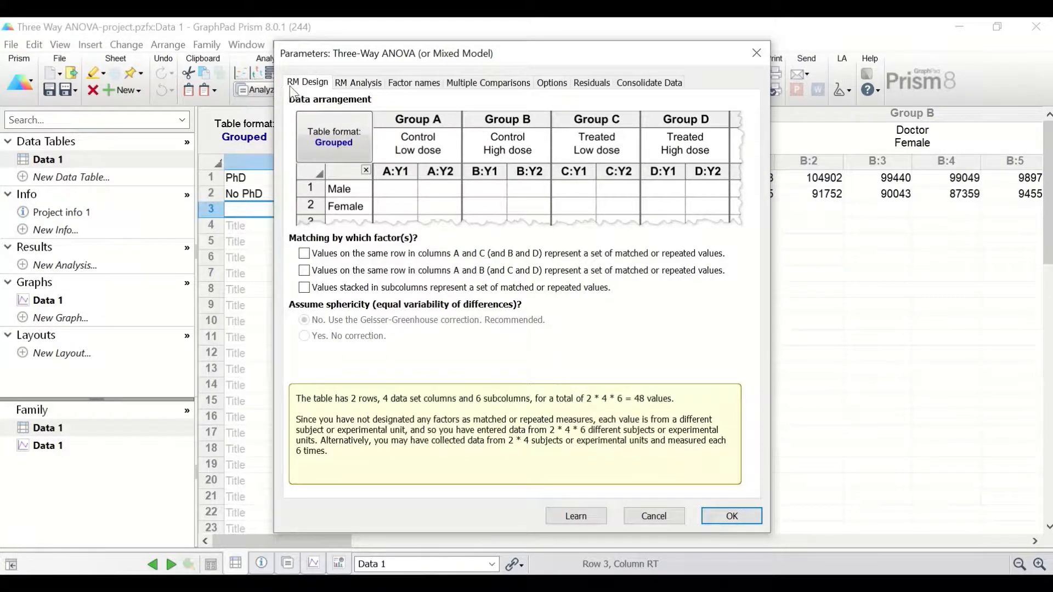
click(365, 83)
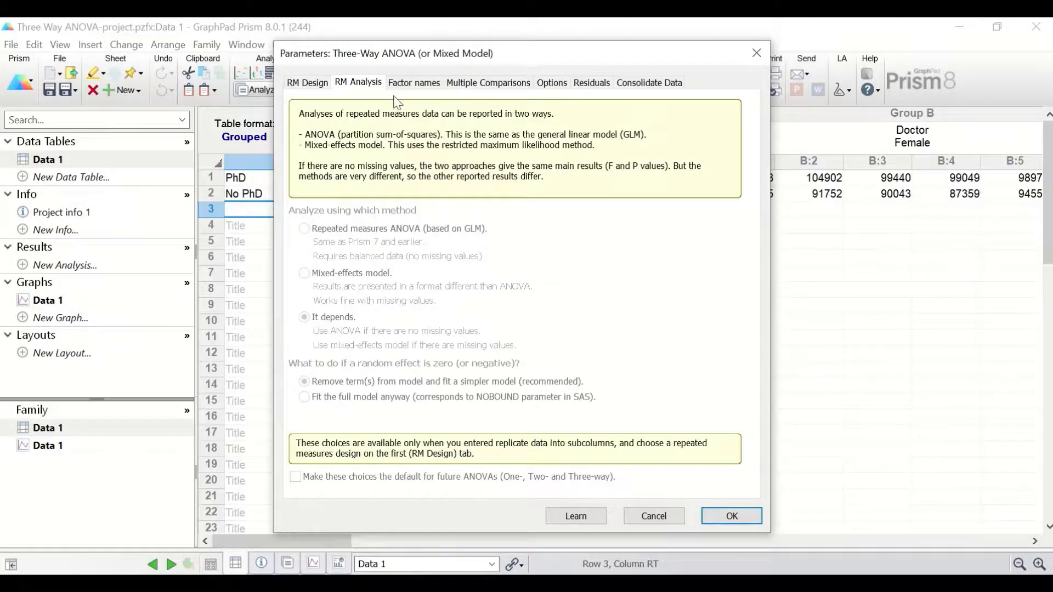
Name the AB/CD column factor "Doctor V Dentist", the AC/BD column factor "M V F" and the row factor "PhD V no PhD".
click(418, 85)
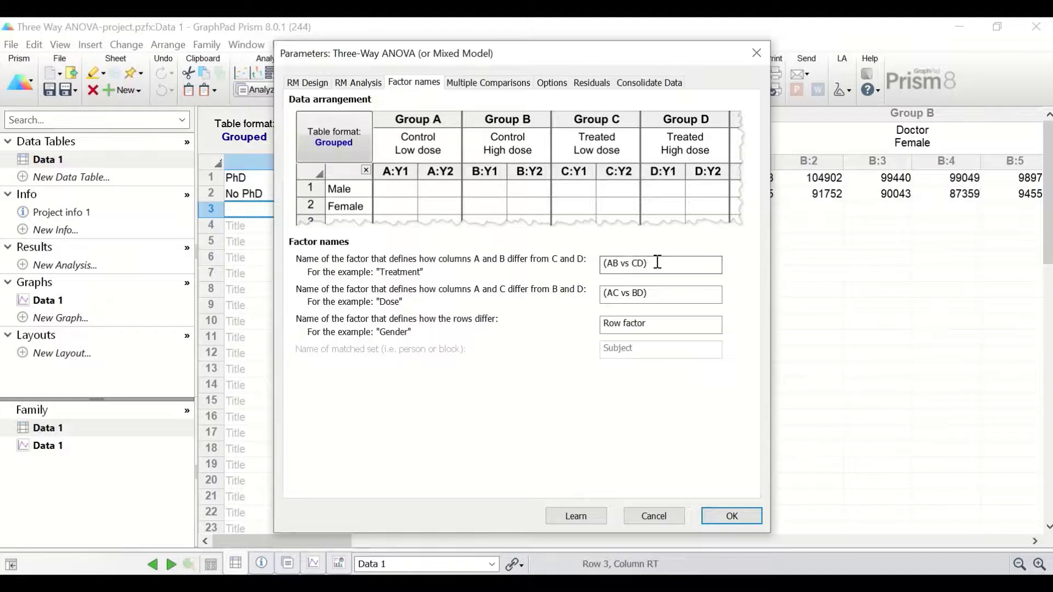
drag(657, 265, 567, 265)
text(Doctor V Dentist)
drag(672, 294, 621, 289)
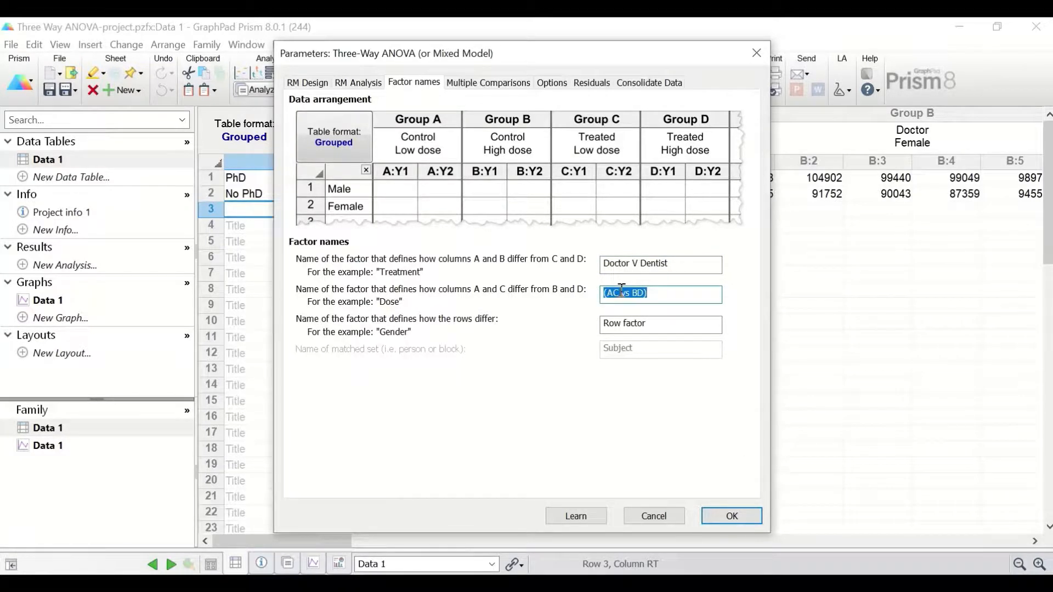
text(M V F)
click(708, 322)
drag(653, 326, 567, 320)
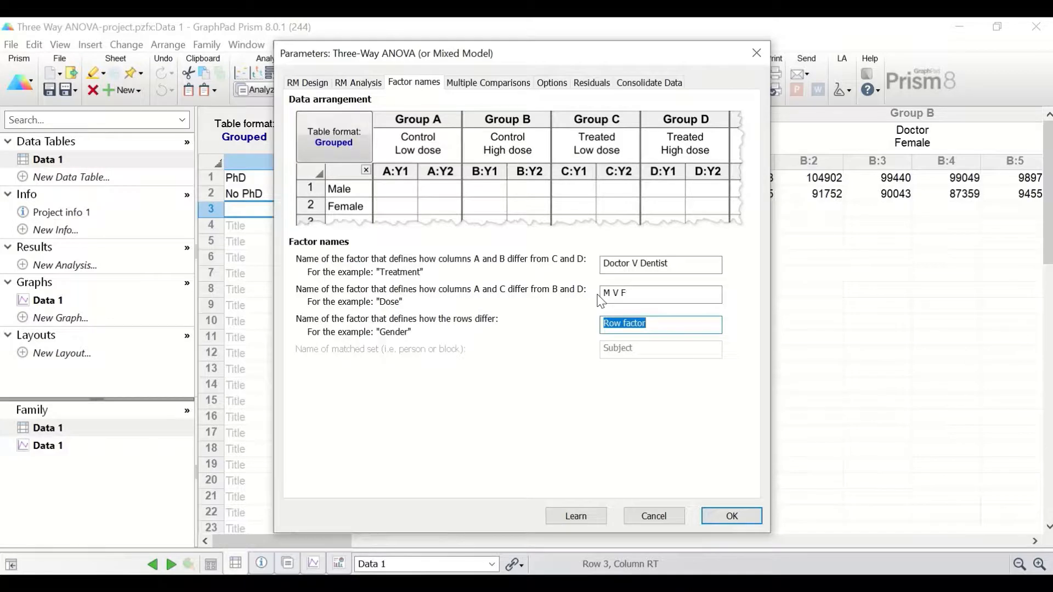
key(BackSpace)
text(PhD V no PhD)
Compare means of cells differing by only one factor with the Sidak test, adding graphed confidence intervals and cell/row/column/grand means.
click(487, 85)
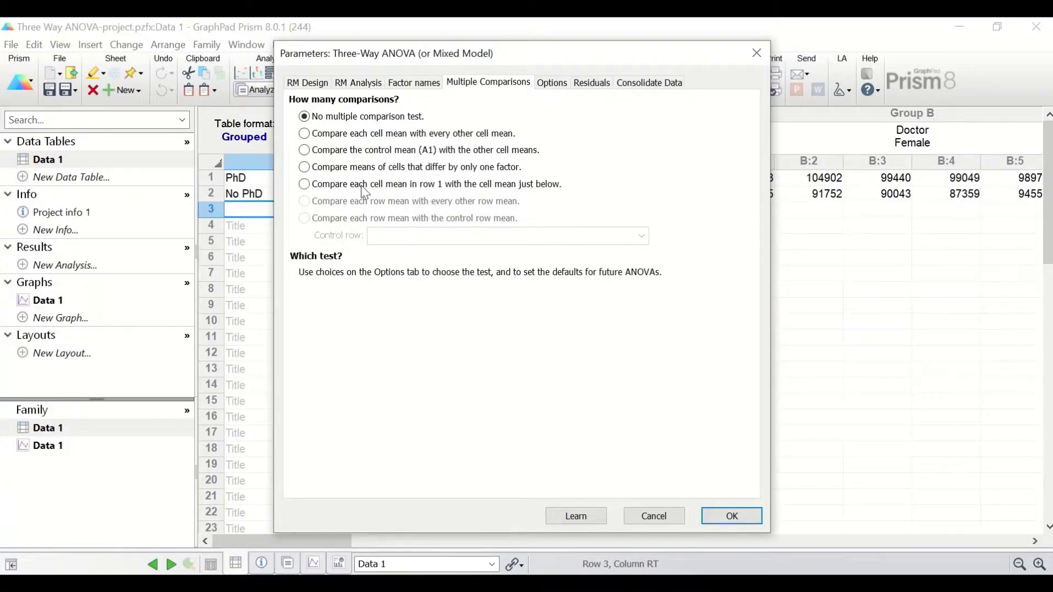
click(304, 167)
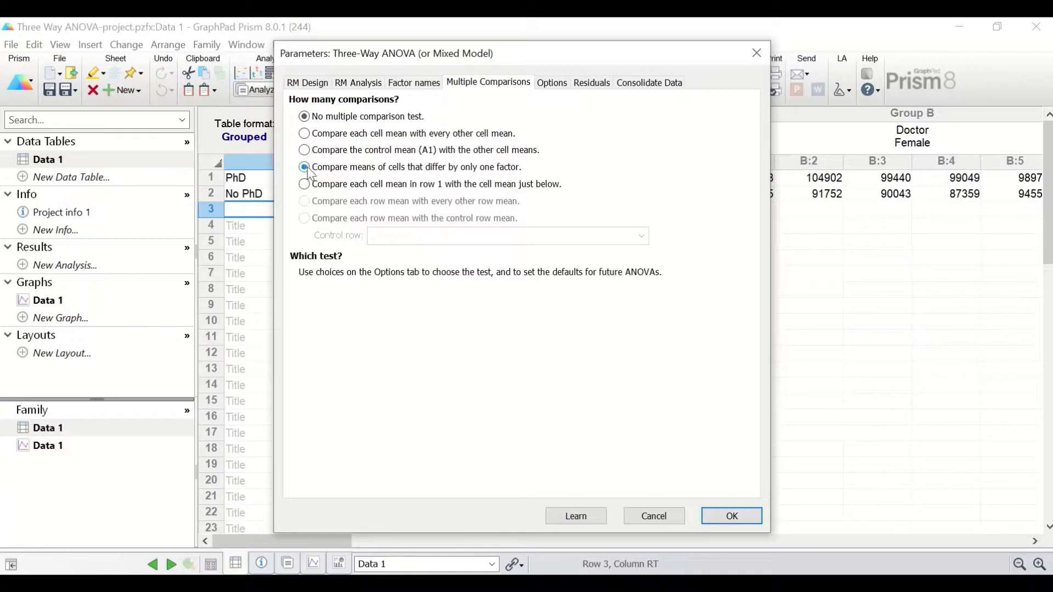
click(552, 83)
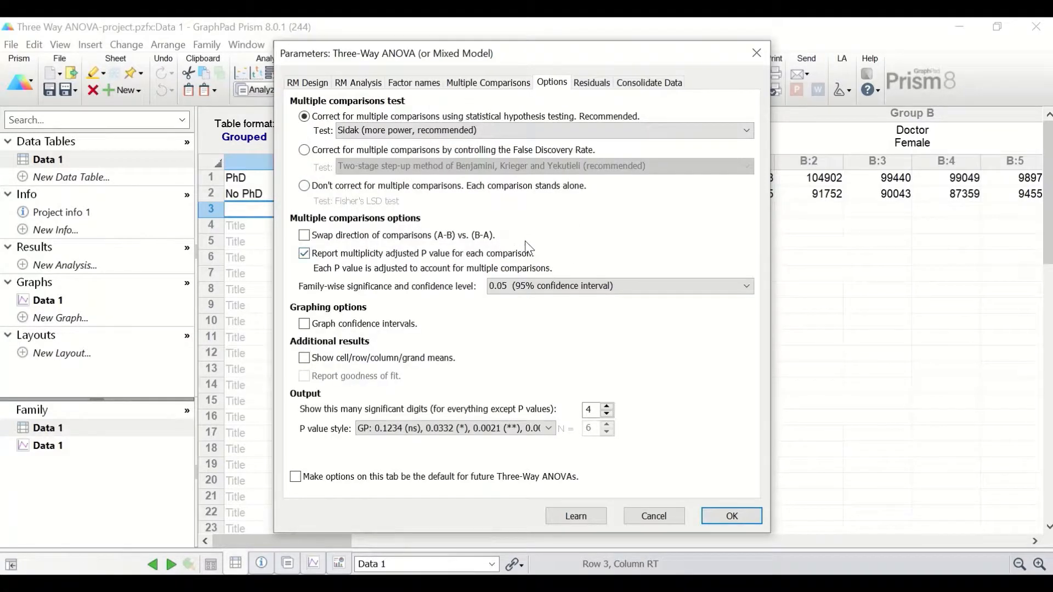
click(487, 129)
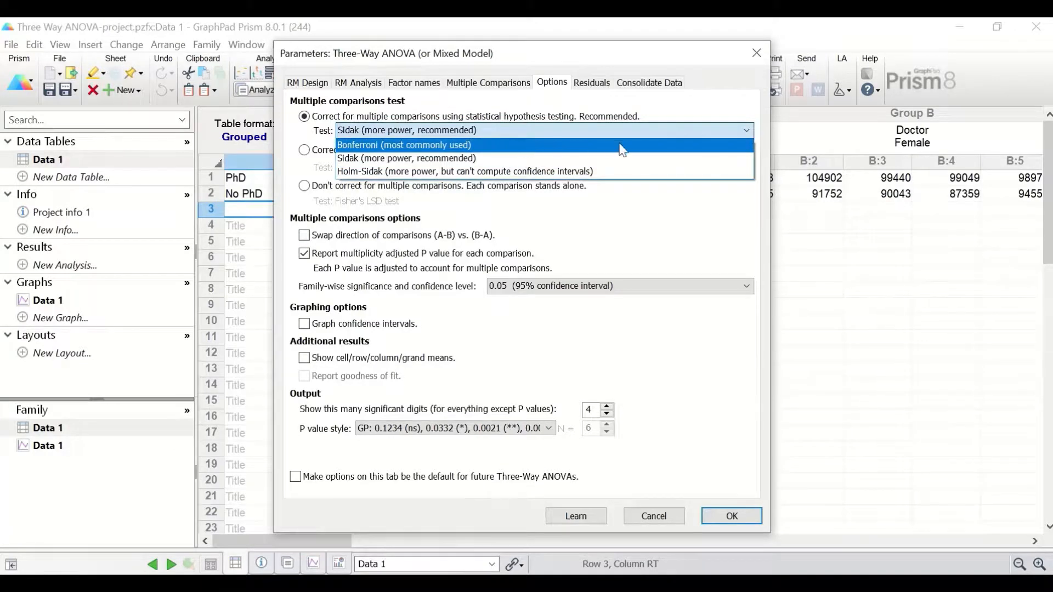
click(383, 134)
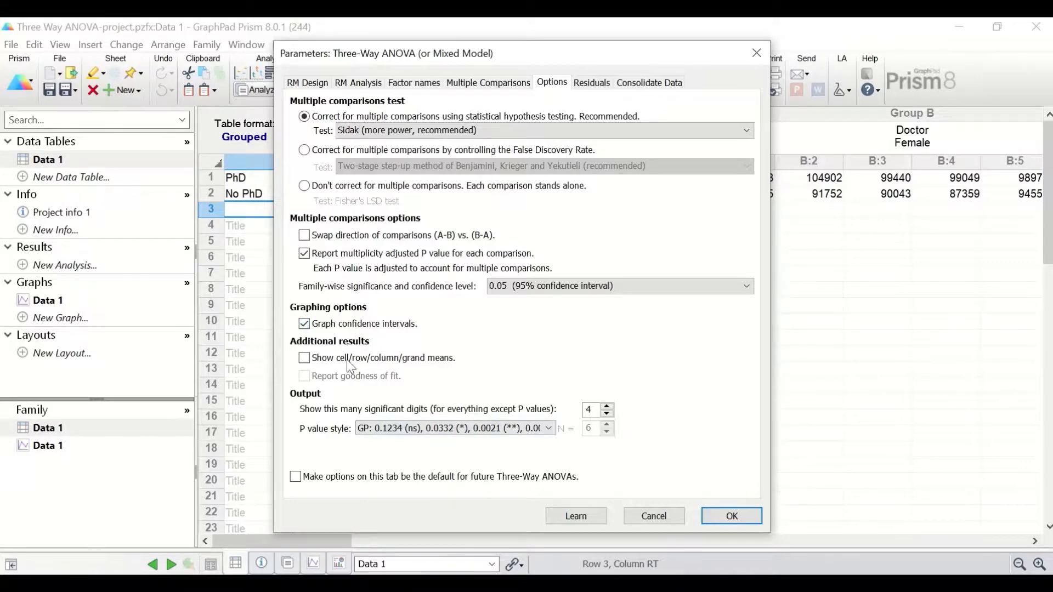
click(304, 358)
Run the three-way ANOVA with residual, homoscedasticity and QQ plots, without creating a consolidated table for two-way ANOVA.
click(594, 82)
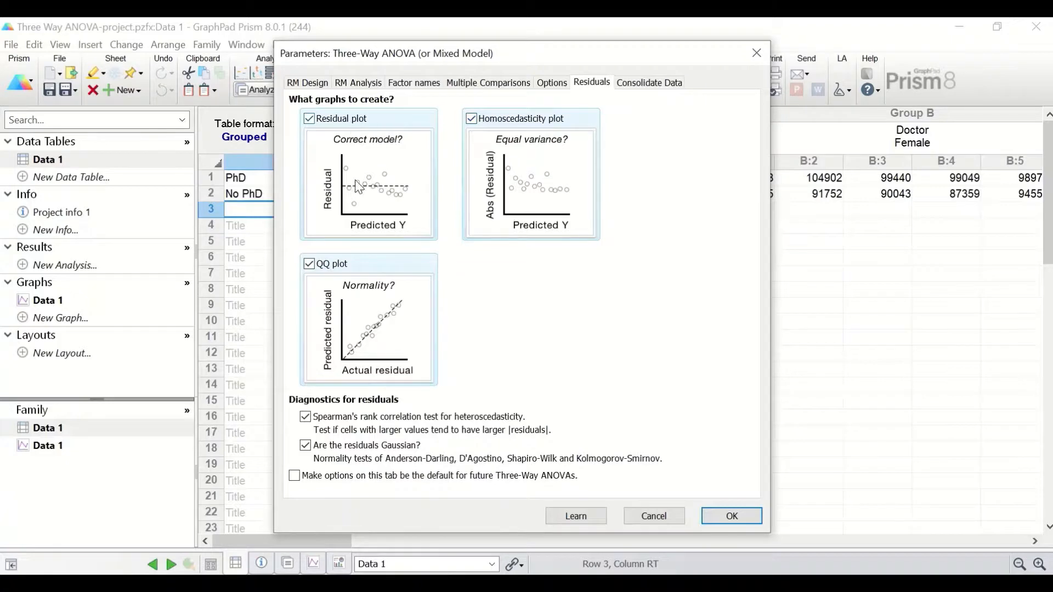
click(634, 85)
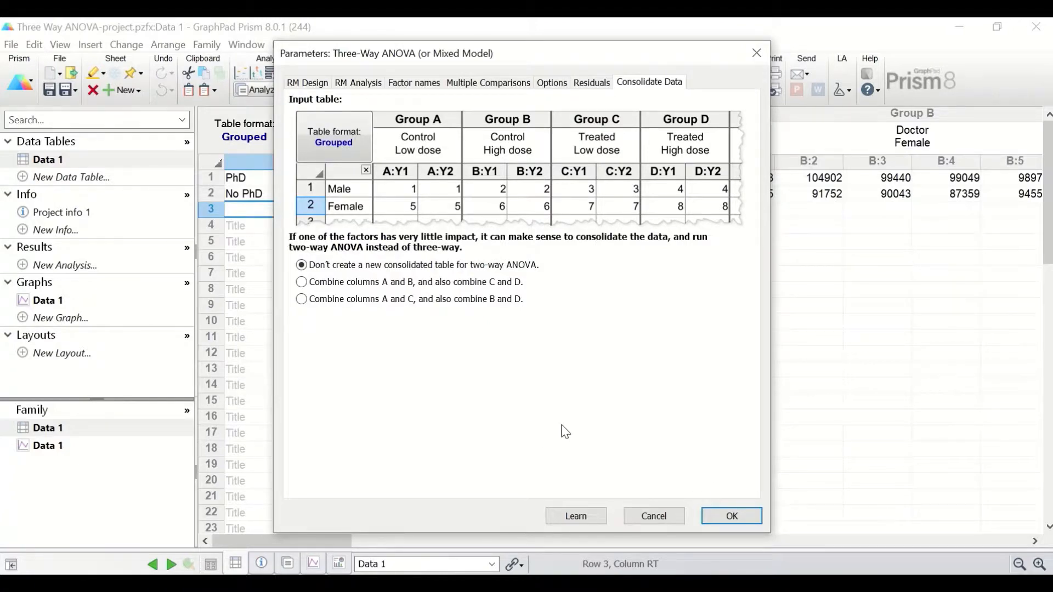
click(723, 516)
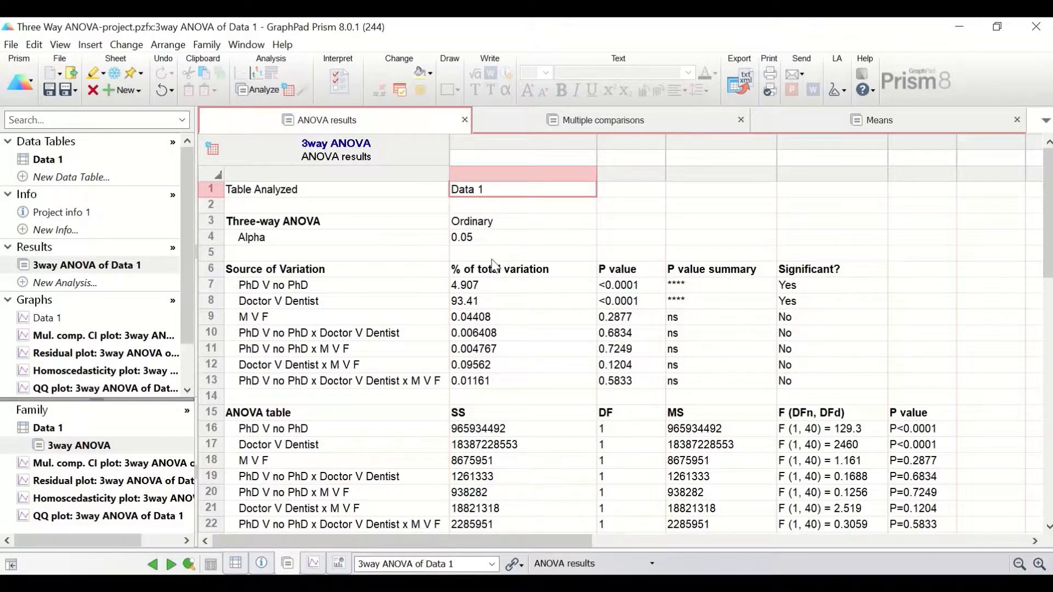
Examine the ANOVA results: sources of variation, the ANOVA table, Spearman's heteroscedasticity test and the normality tests of residuals.
scroll(496, 266, down, 1)
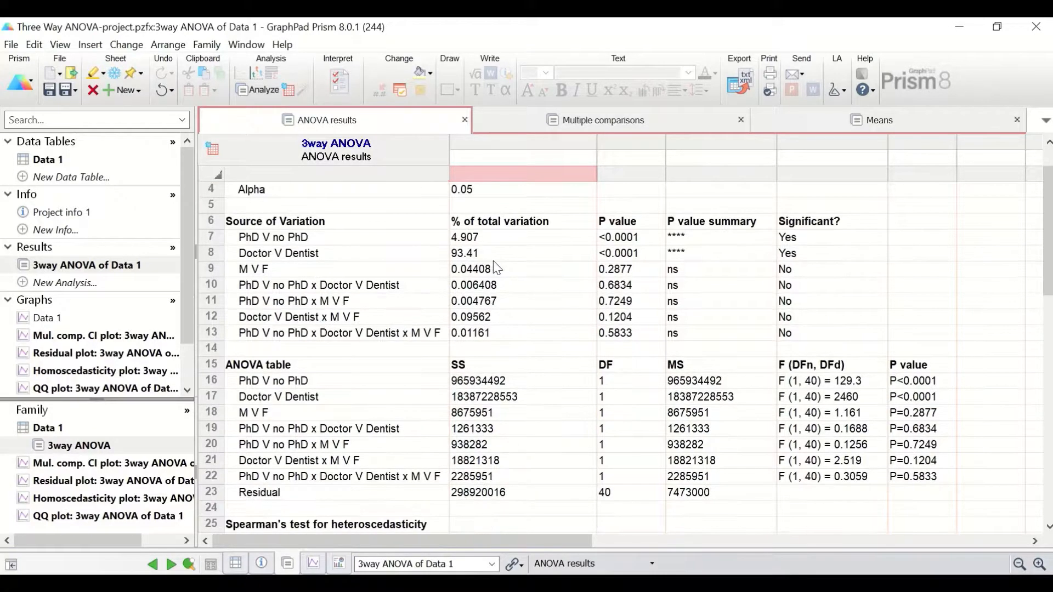
scroll(276, 317, up, 1)
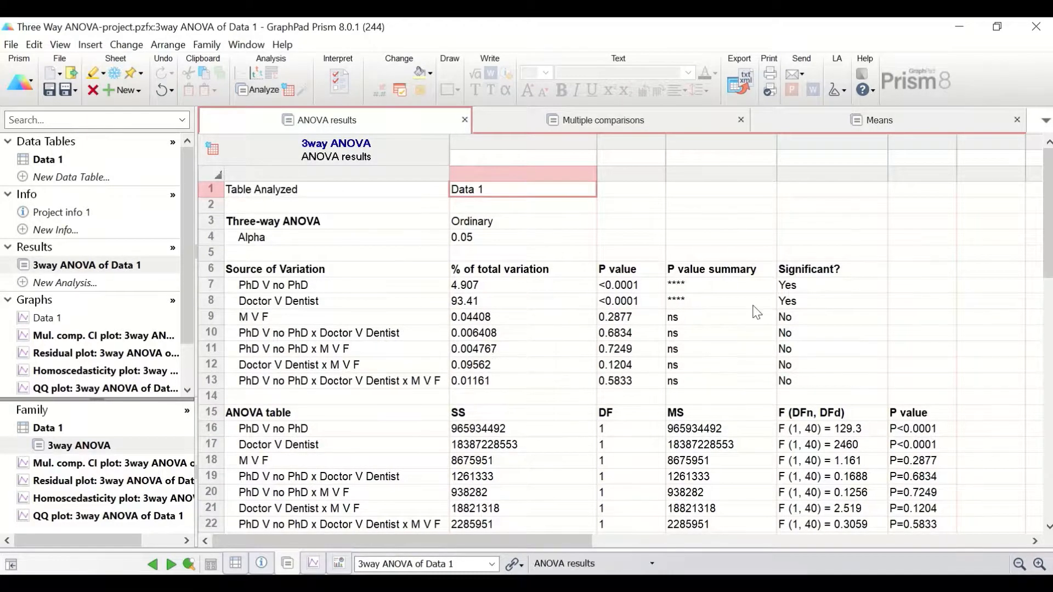
scroll(754, 318, down, 1)
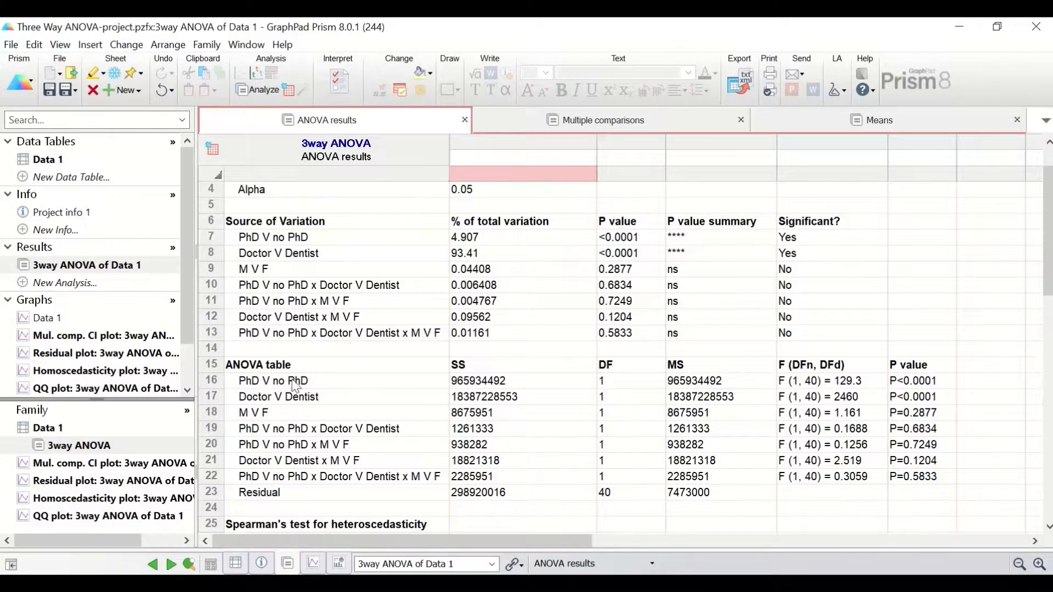
scroll(302, 391, down, 2)
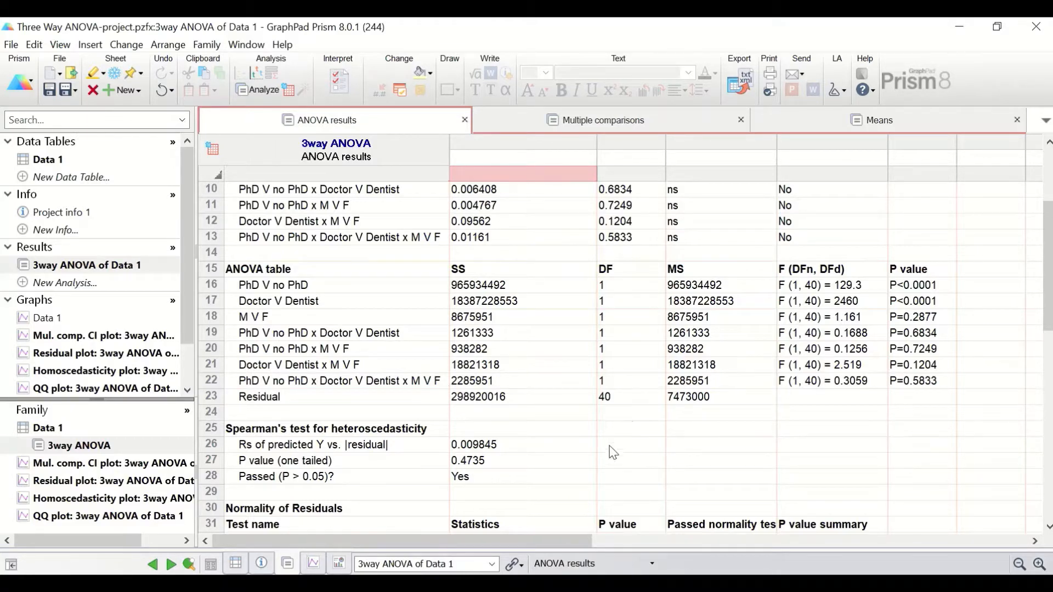
scroll(836, 372, down, 2)
scroll(836, 372, up, 1)
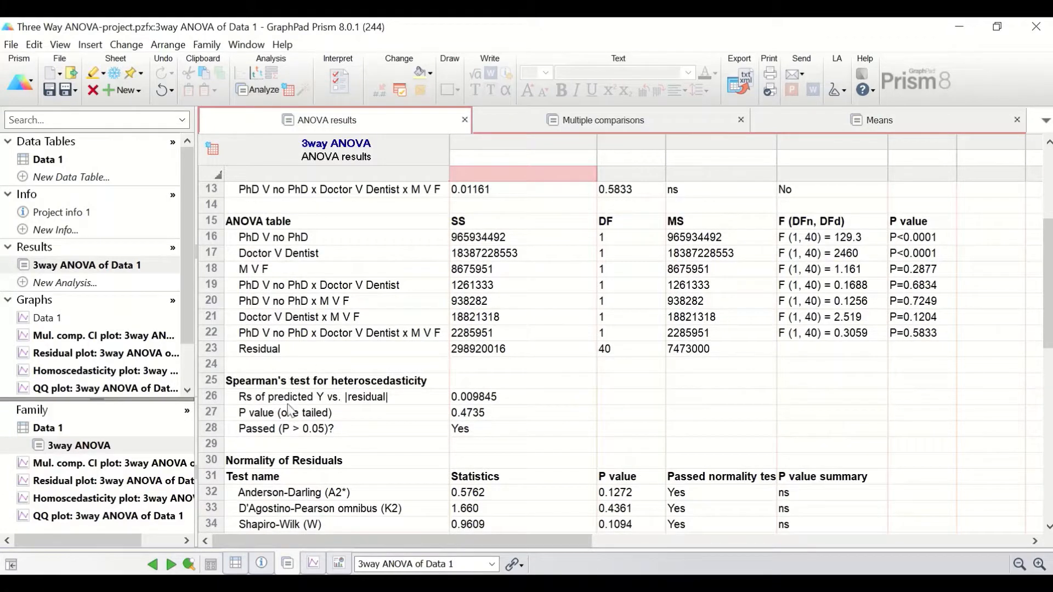
scroll(337, 431, down, 1)
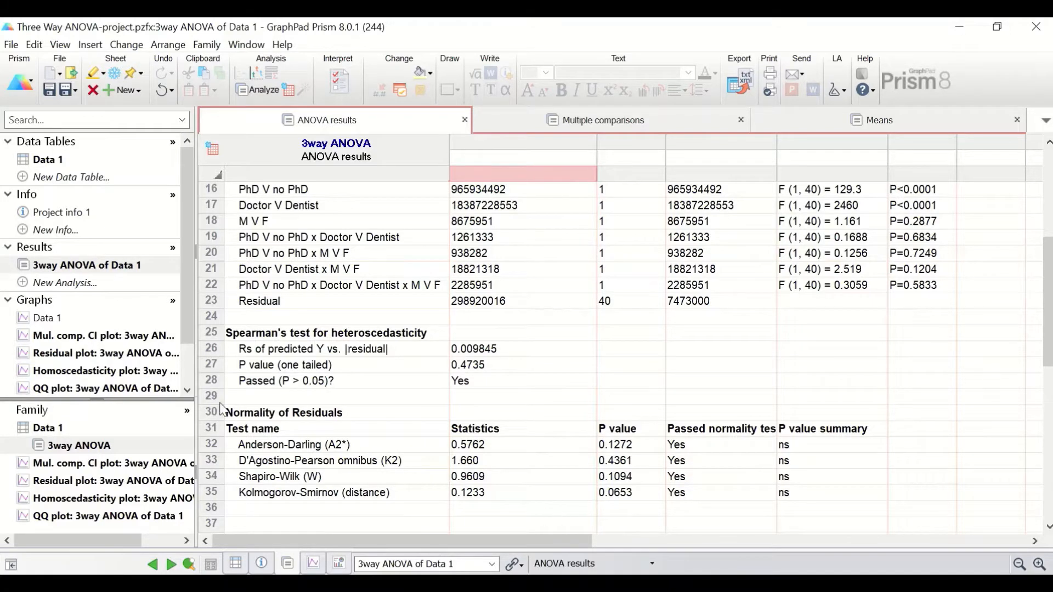
Examine Sidak's multiple comparisons with their test details, and the table of cell, row, column and grand means.
click(565, 119)
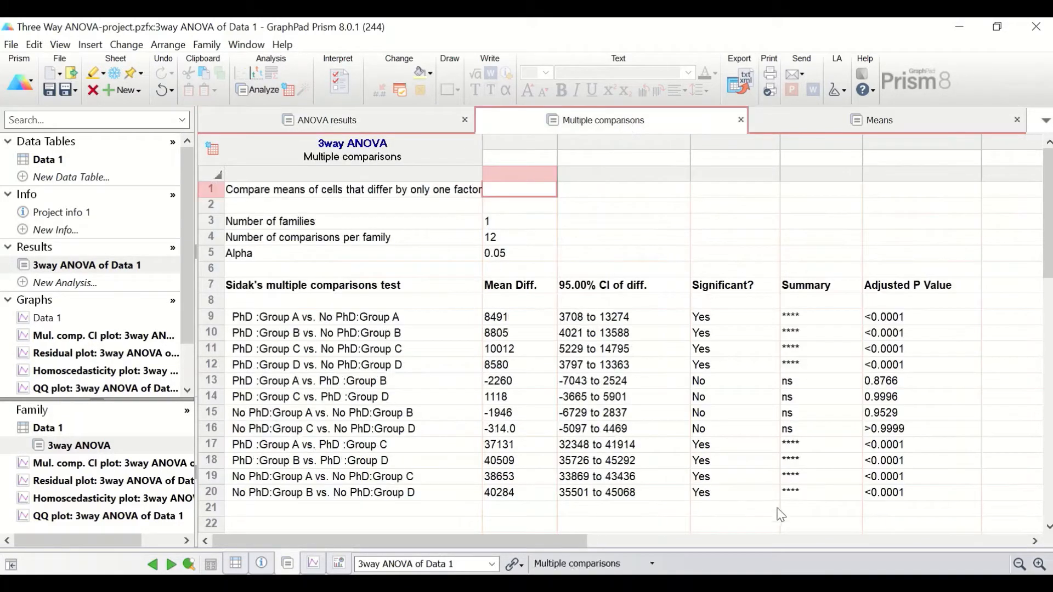
scroll(729, 412, down, 3)
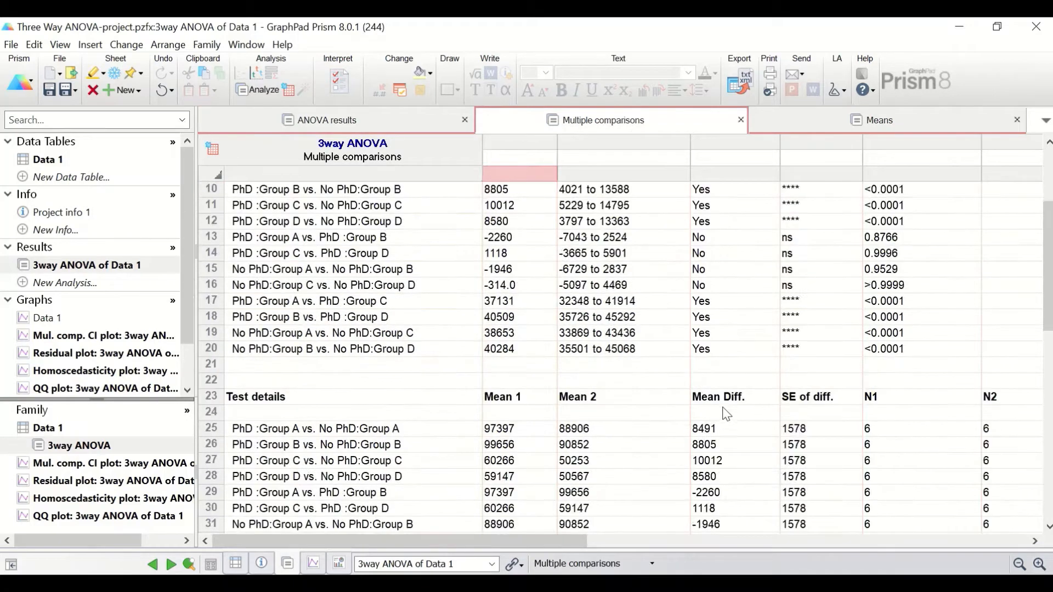
scroll(672, 433, up, 2)
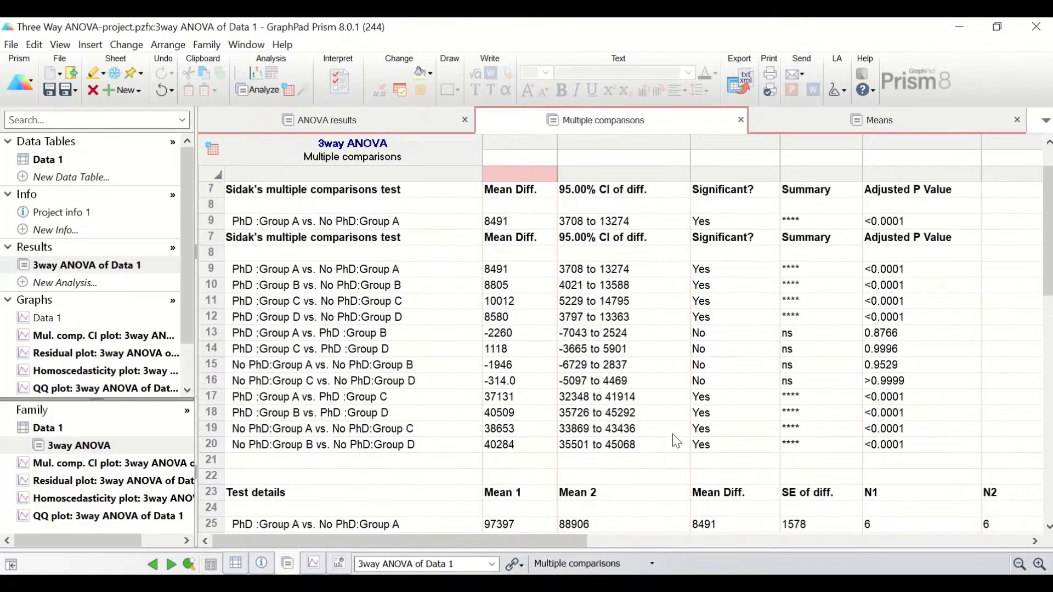
scroll(653, 431, up, 1)
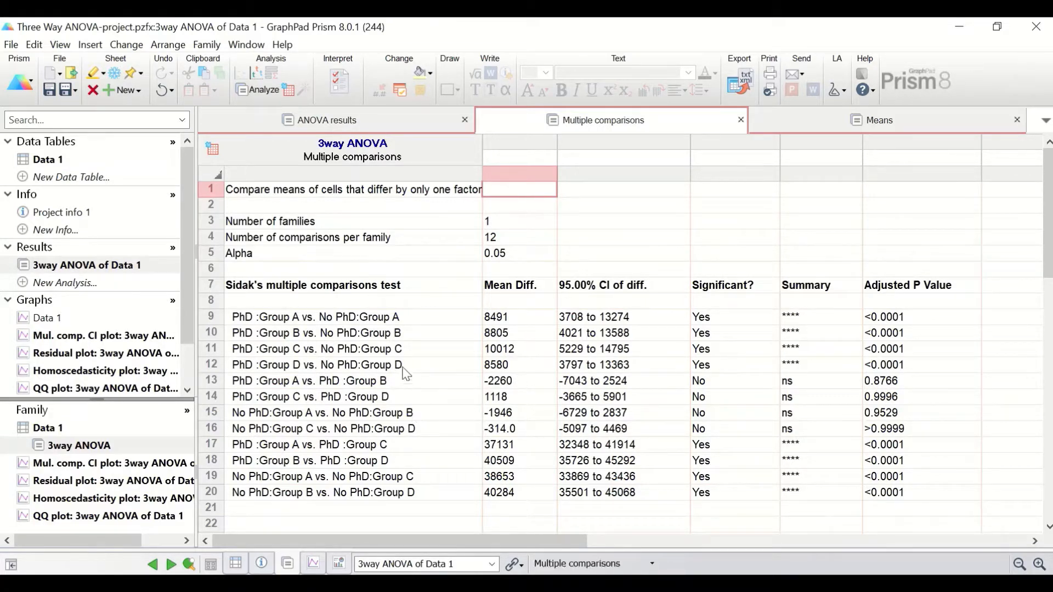
scroll(458, 378, down, 2)
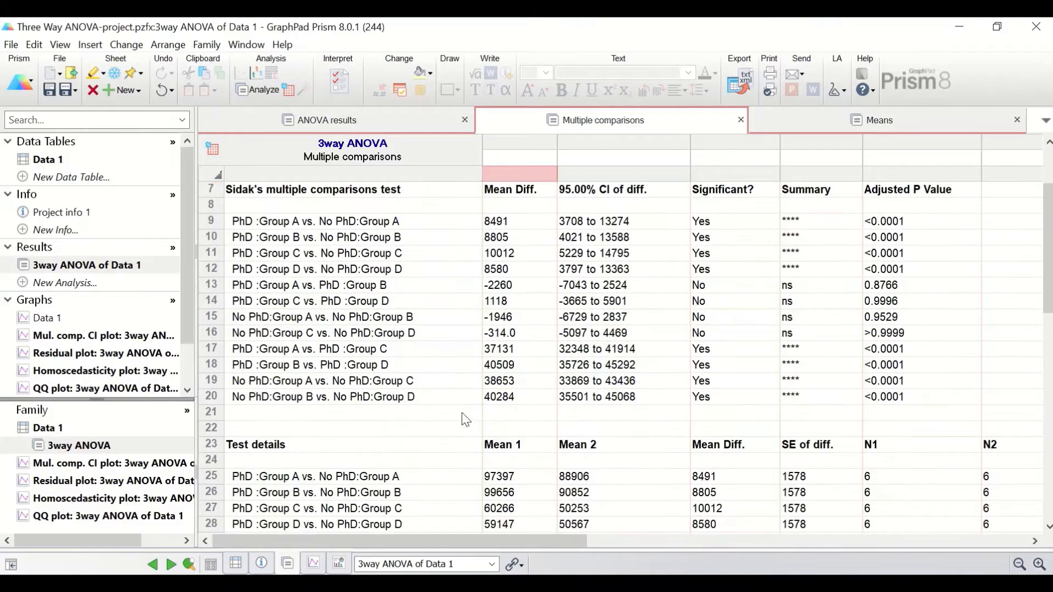
scroll(464, 392, down, 5)
scroll(472, 439, up, 5)
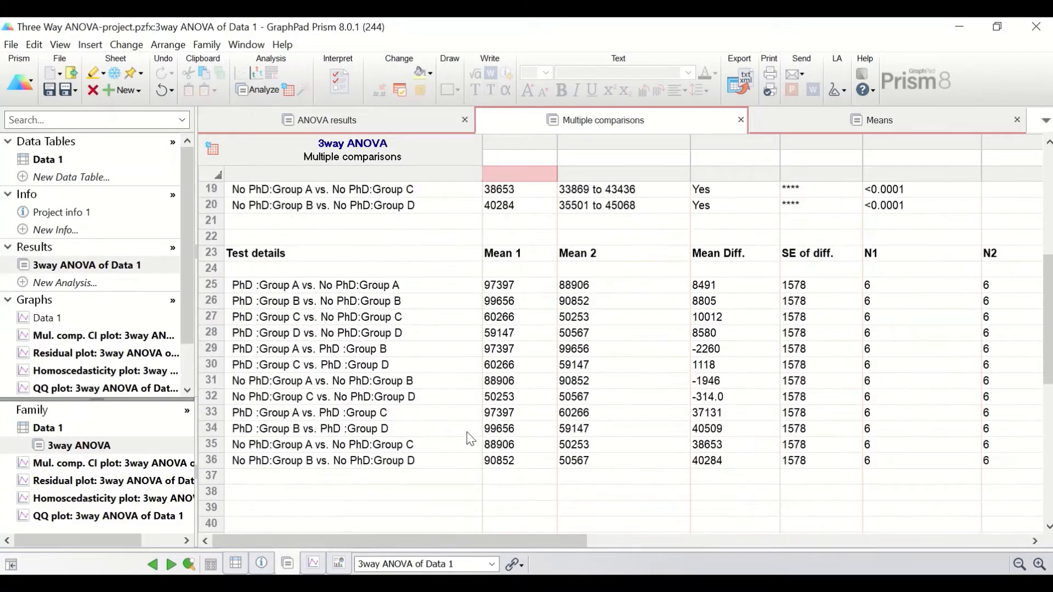
click(863, 117)
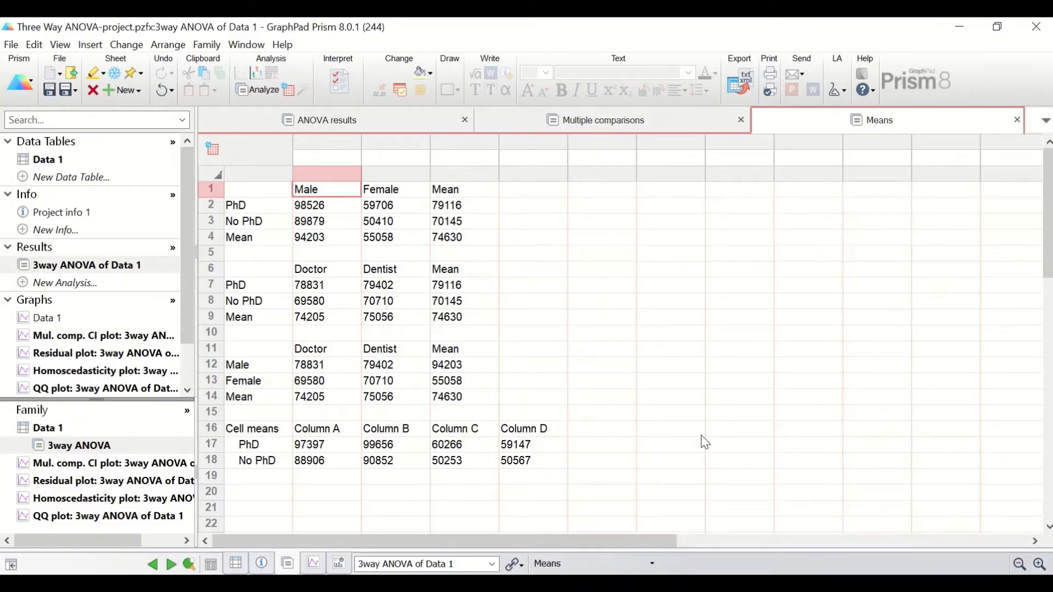
View the multiple comparisons confidence interval plot, the residual plot, the homoscedasticity plot and the QQ plot of the three-way ANOVA.
click(89, 336)
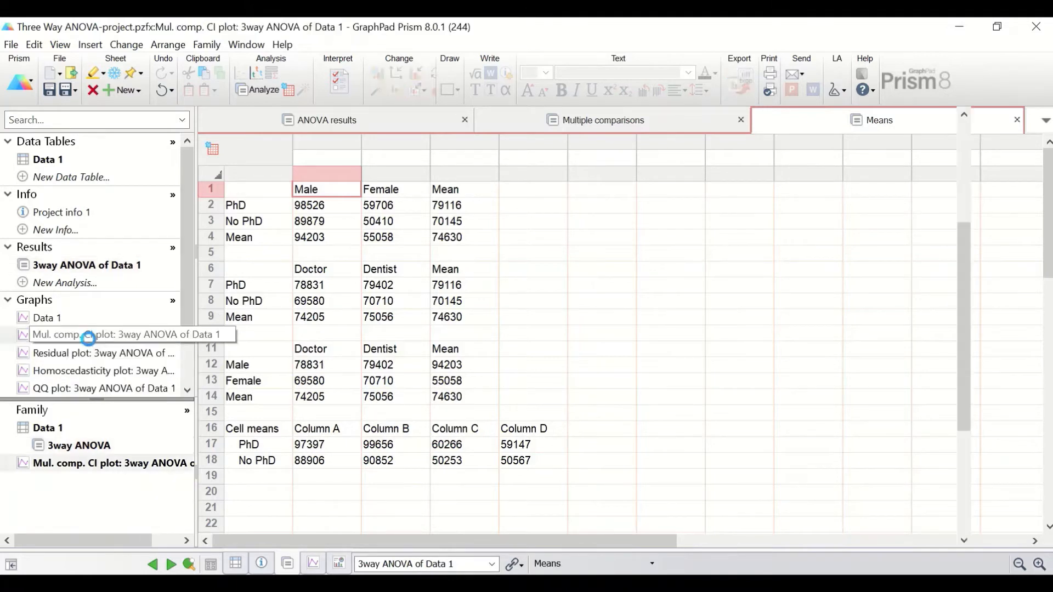
click(138, 353)
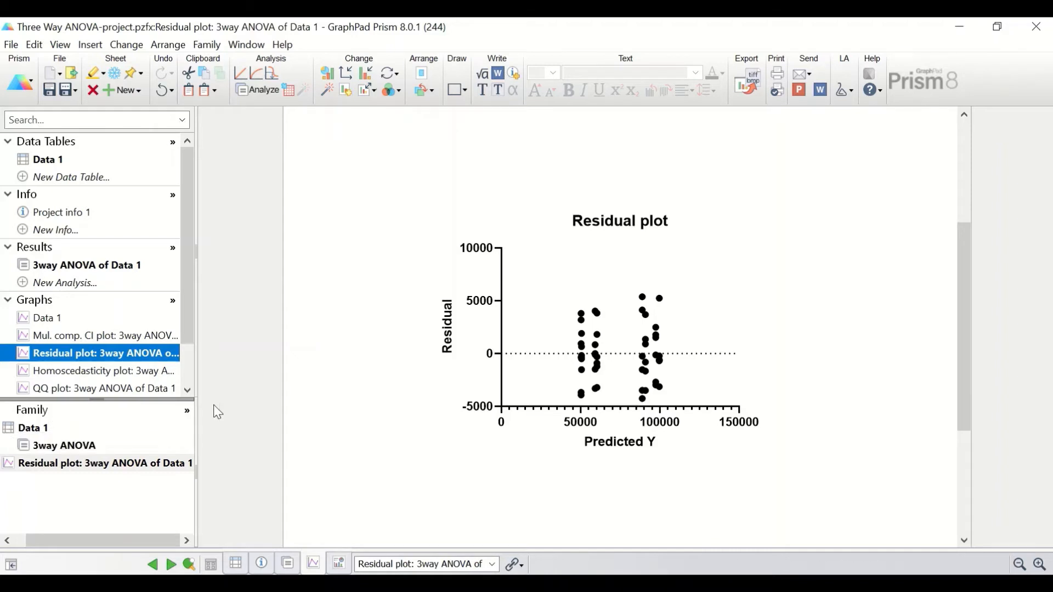
click(120, 372)
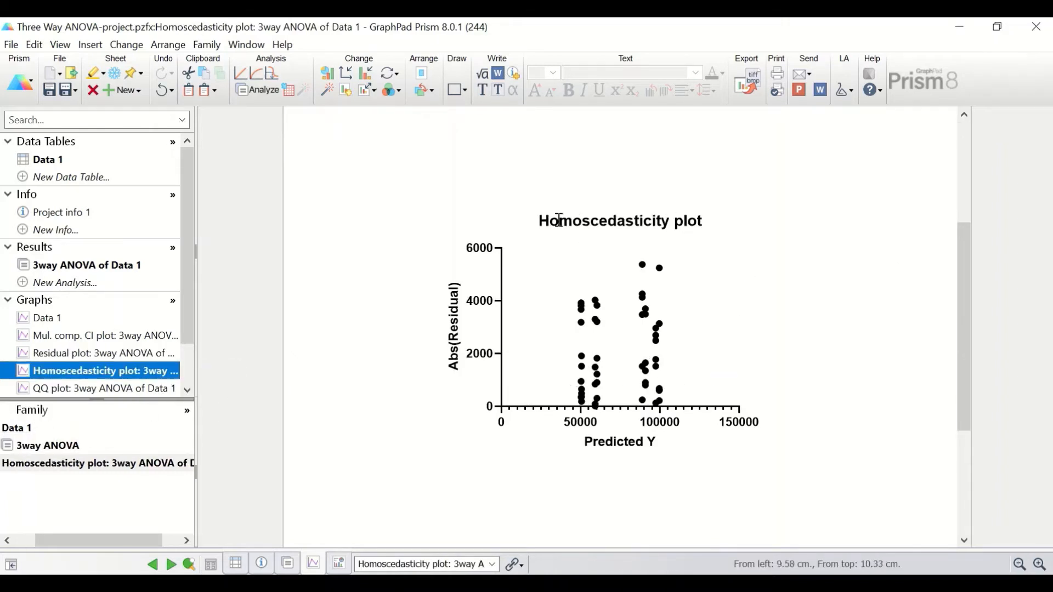
click(69, 390)
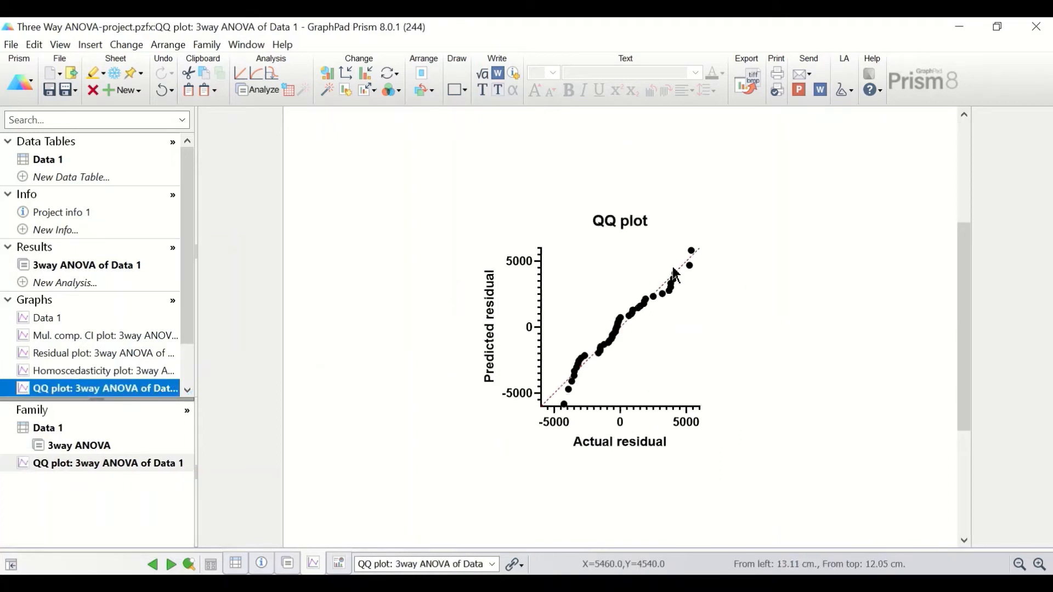